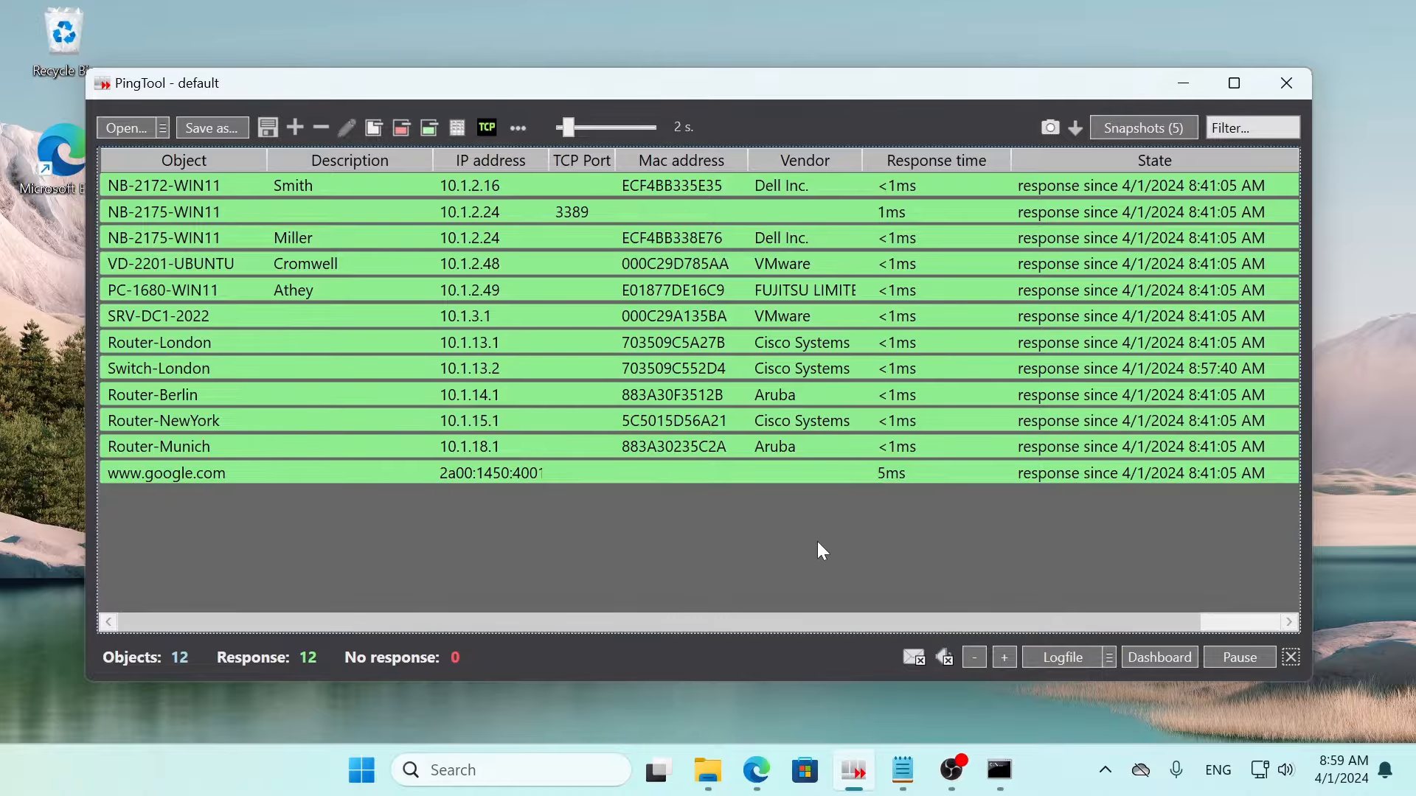
Step: Switch to the Command Prompt, run "Switch-London Broken.cmd" to simulate a switch failure, and minimize the console window
click(995, 774)
text(sw)
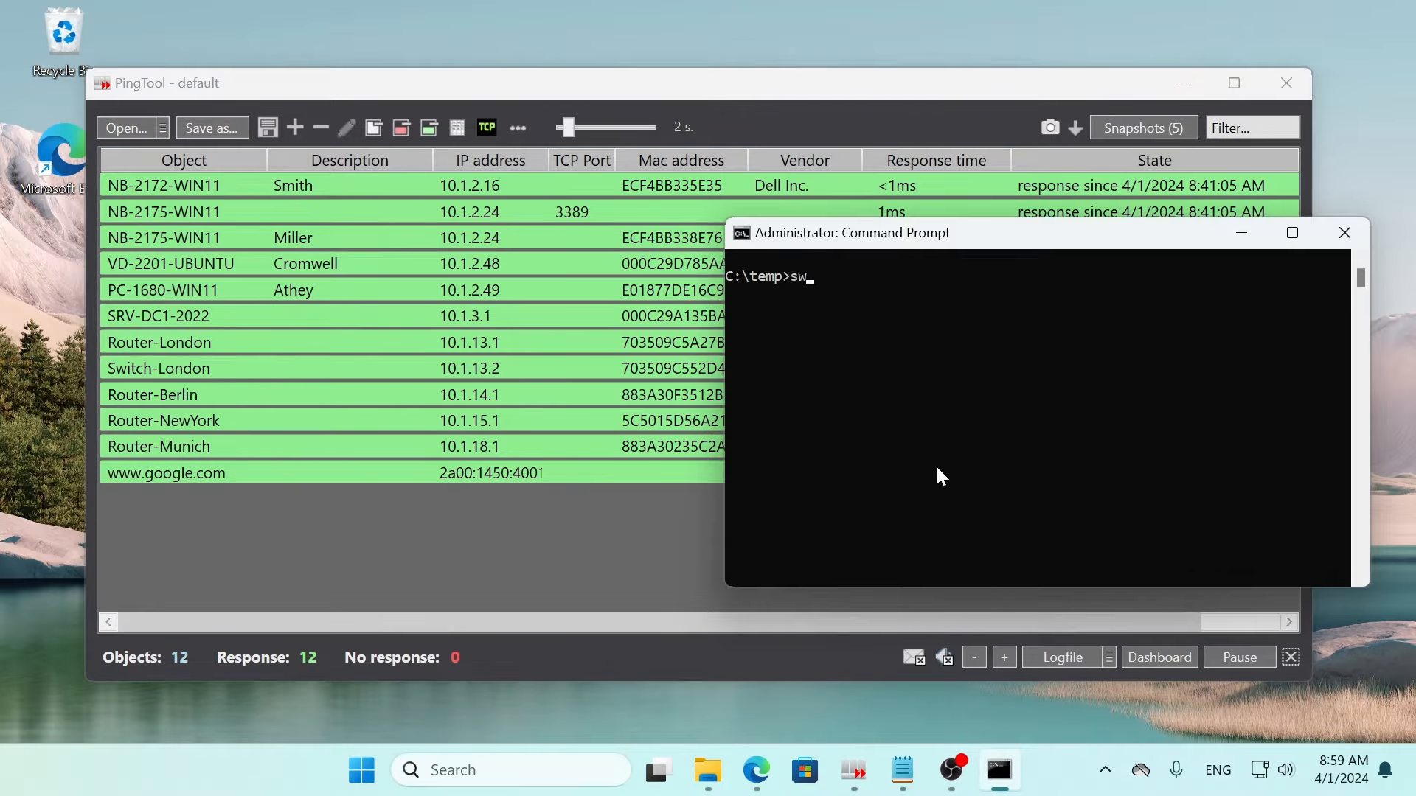
text(i)
key(Tab)
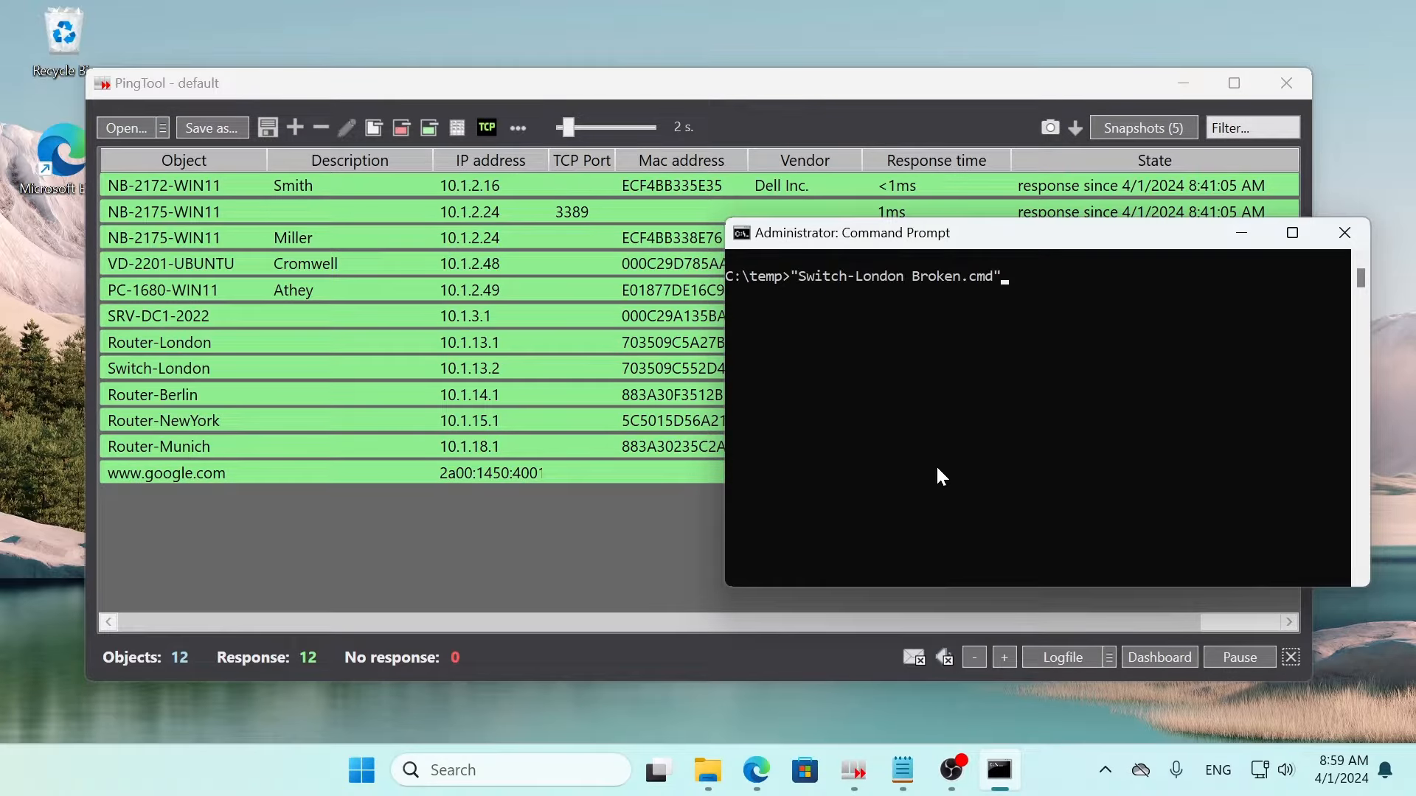
key(Return)
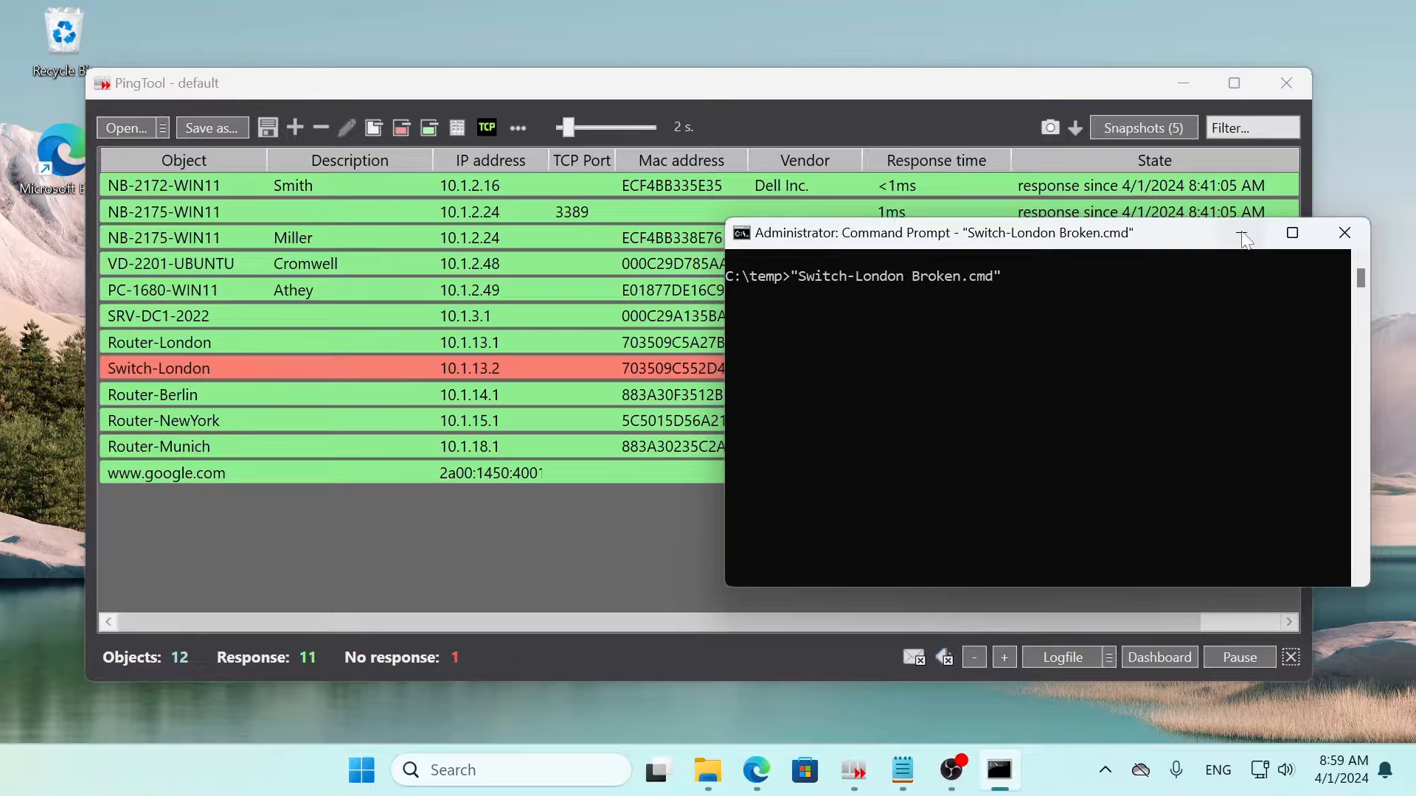
click(1242, 235)
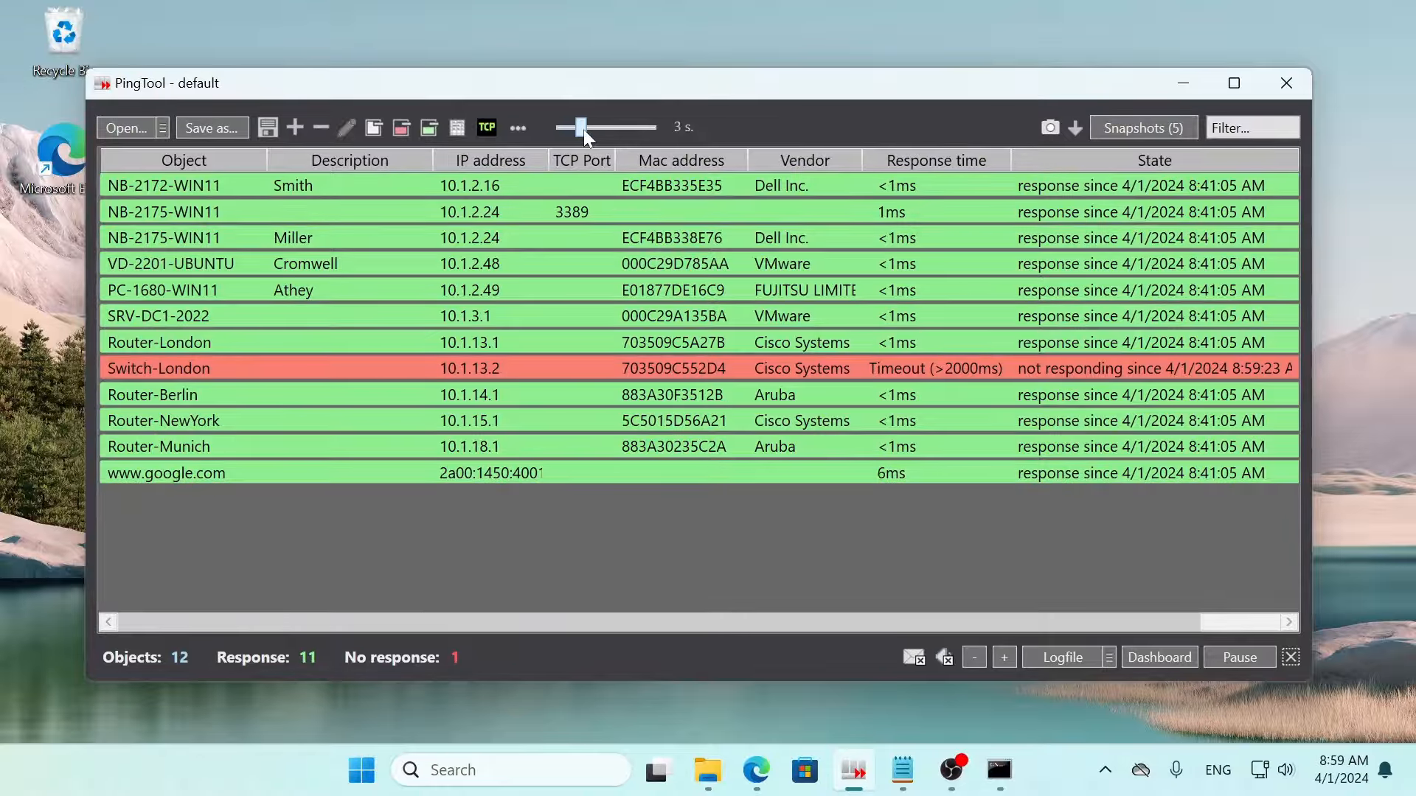
Step: Try a longer ping interval for the monitored objects
mouse_move(582, 130)
mouse_down()
mouse_move(551, 130)
mouse_move(649, 130)
mouse_move(600, 132)
mouse_up()
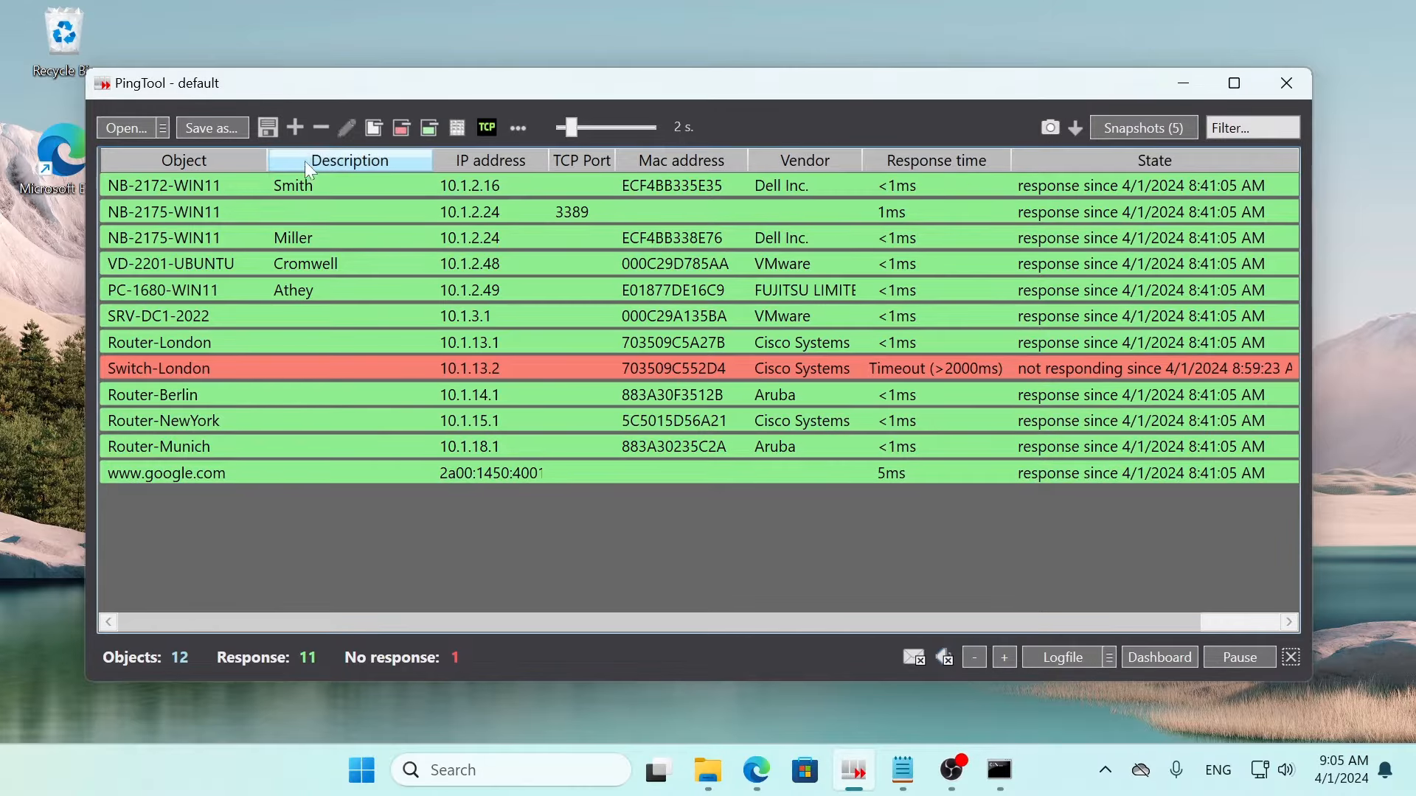
Step: Add Router-Berlin as a single object monitored on the SSH port, TCP 22
click(296, 126)
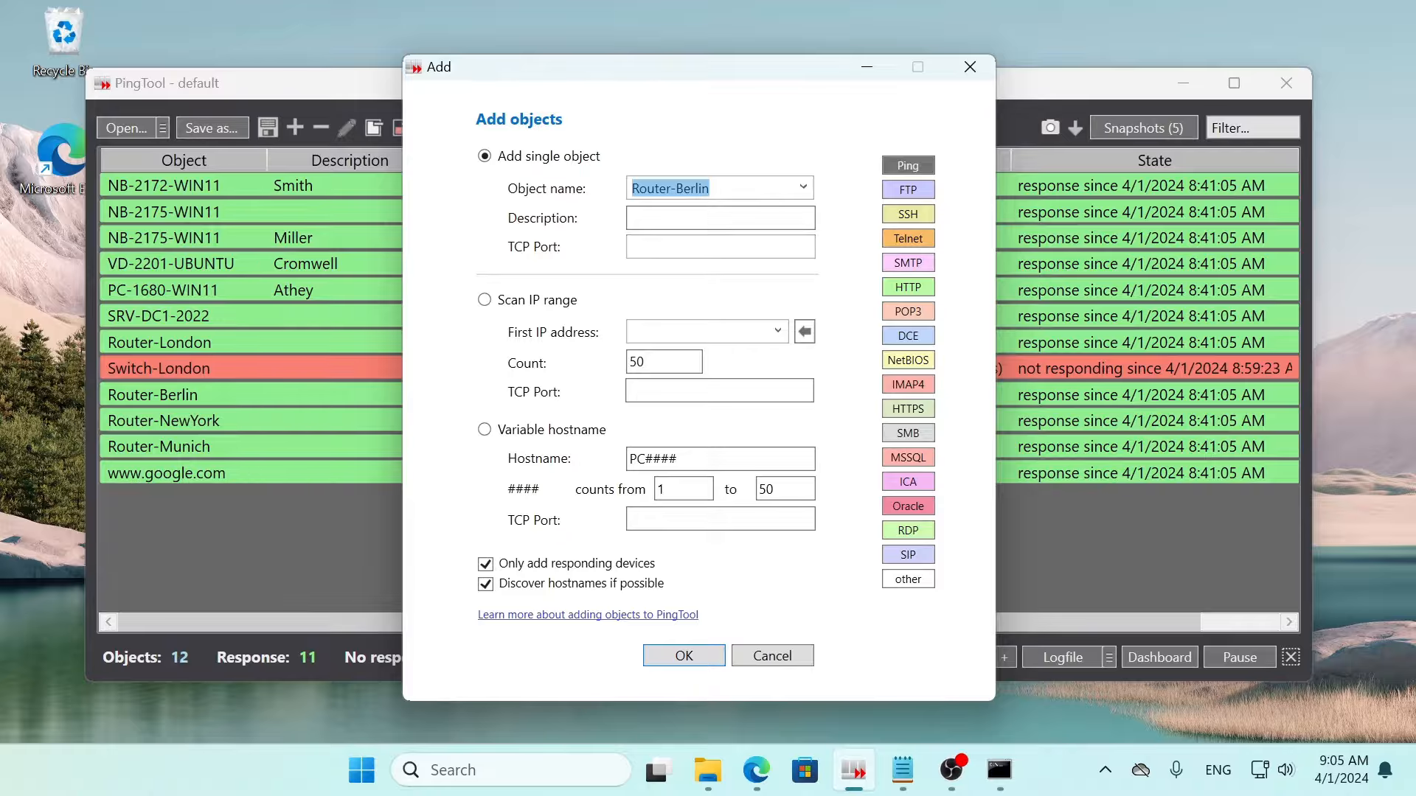
click(907, 215)
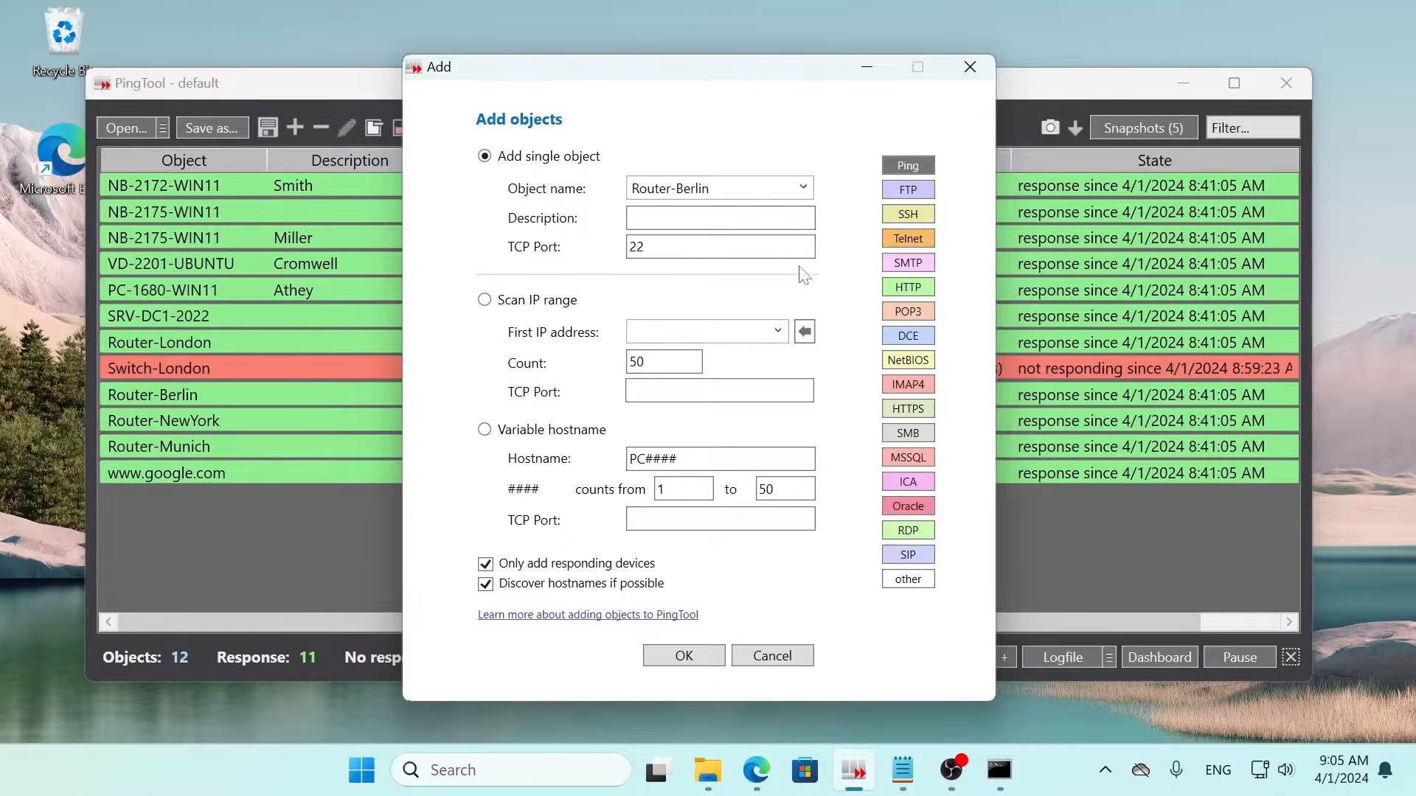
click(682, 657)
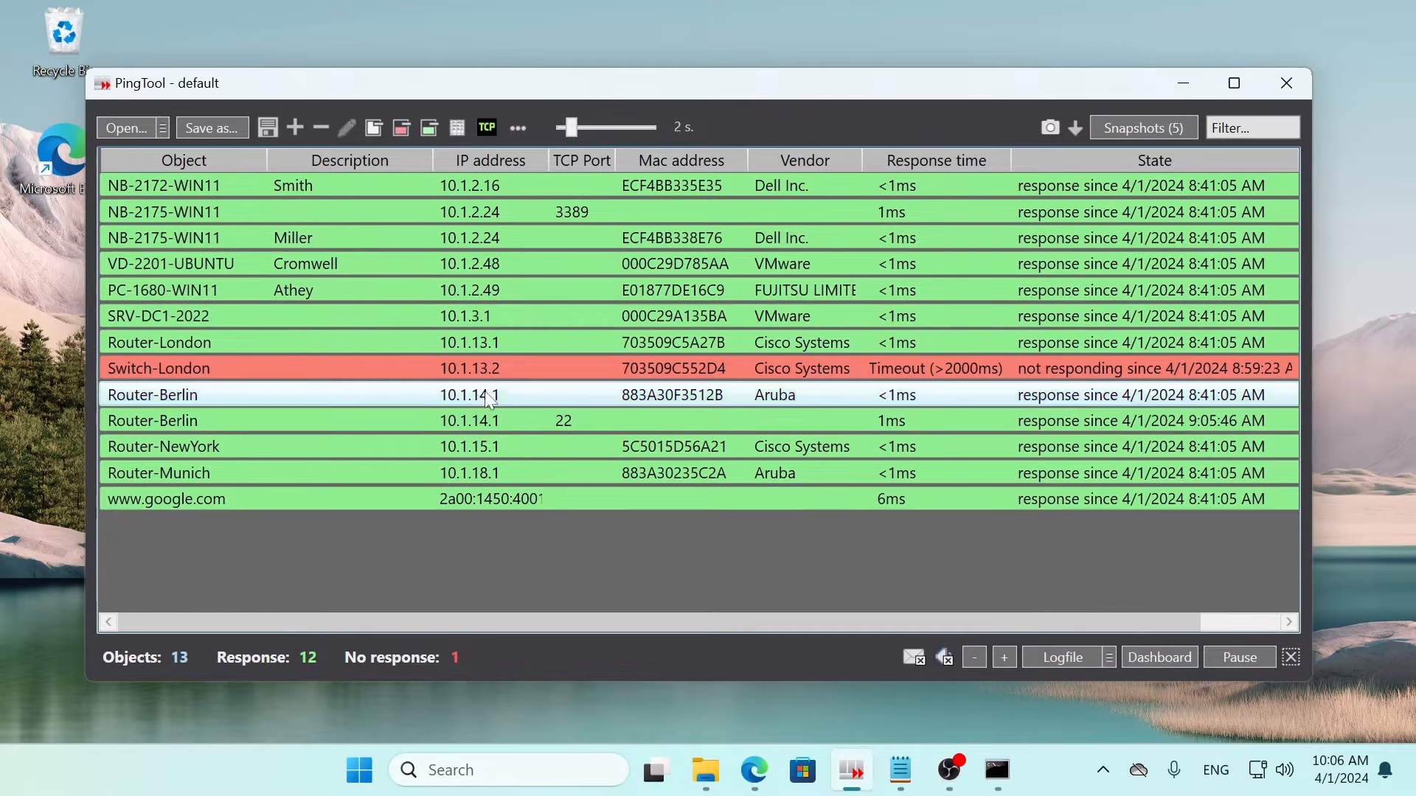
Step: Review the IP range scan and variable hostname options for adding objects, without adding any
click(295, 130)
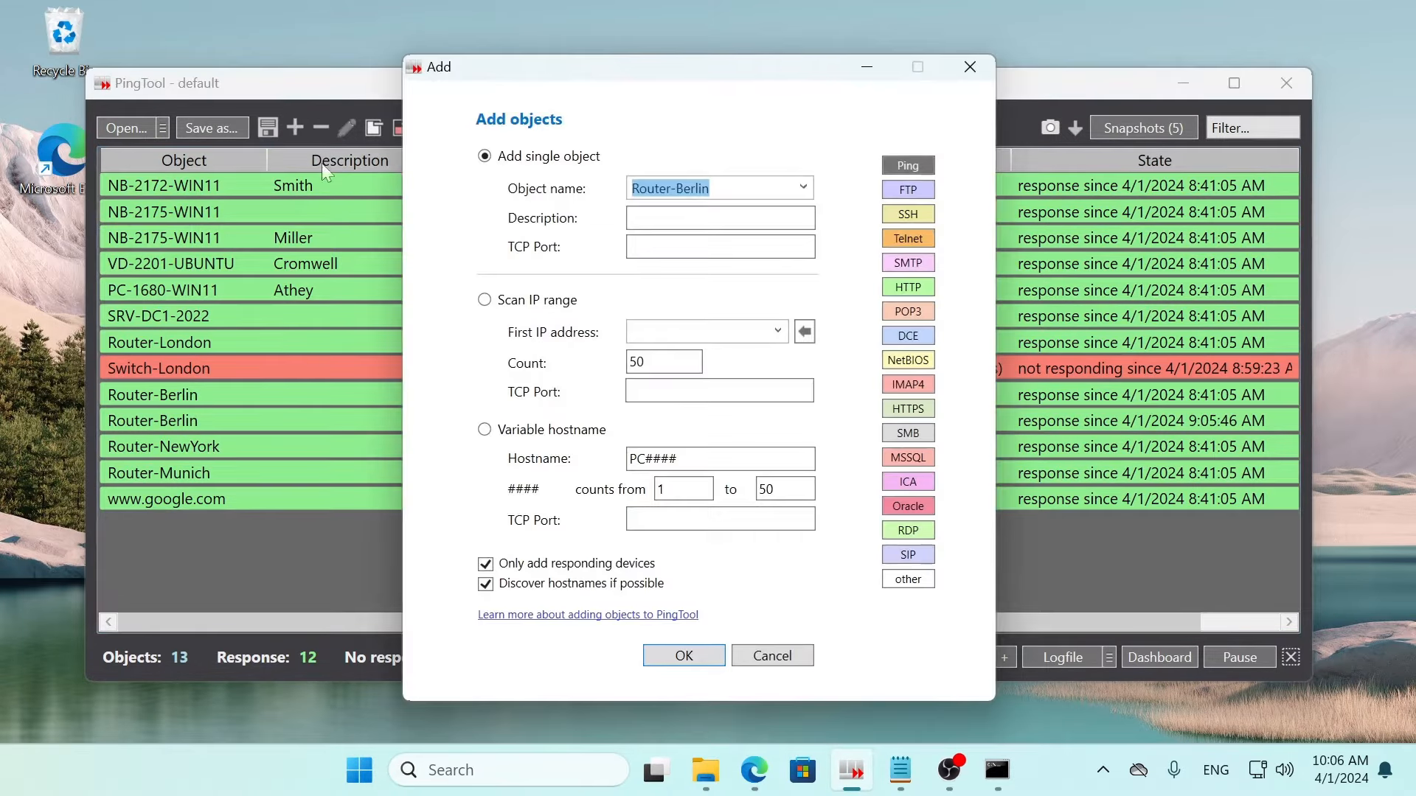
click(526, 302)
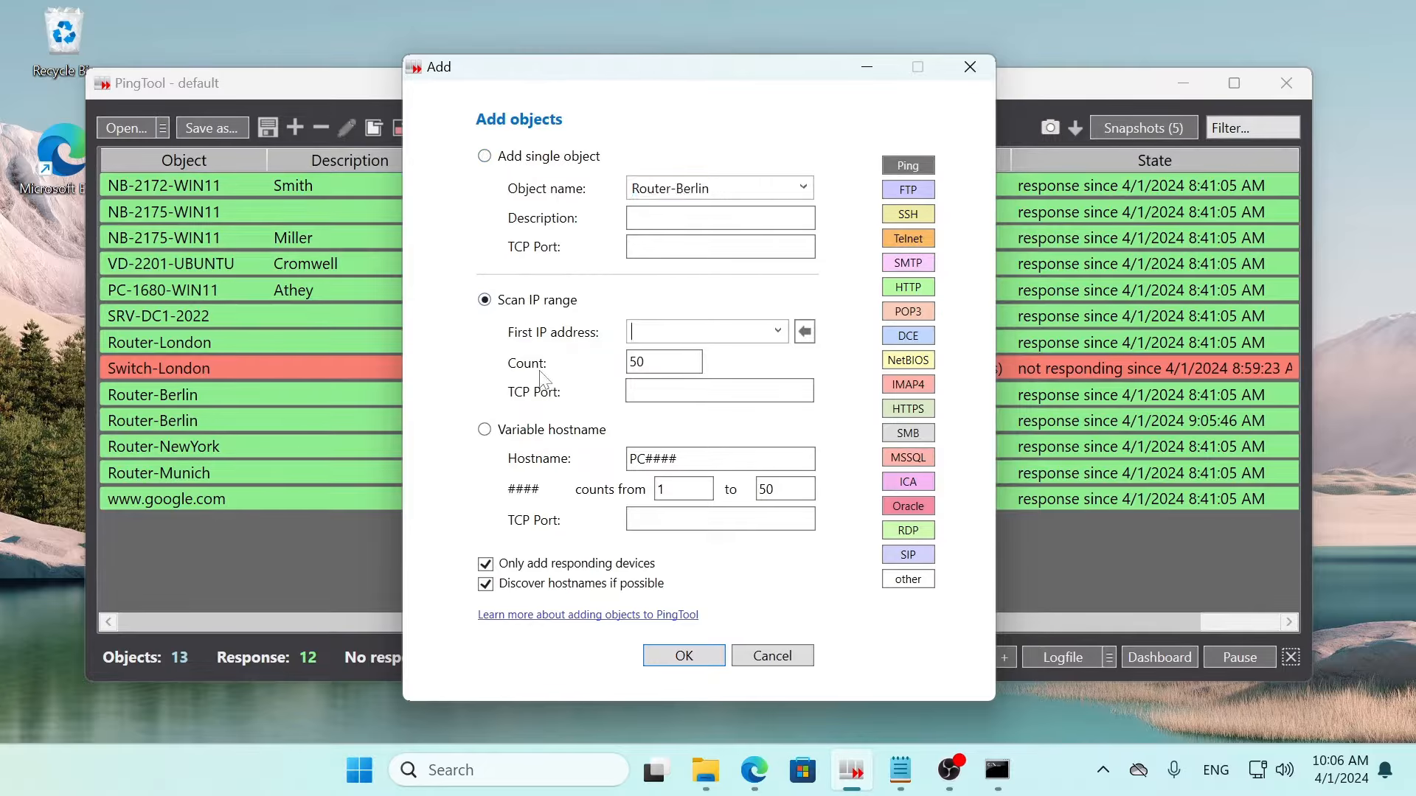
click(559, 434)
double_click(661, 459)
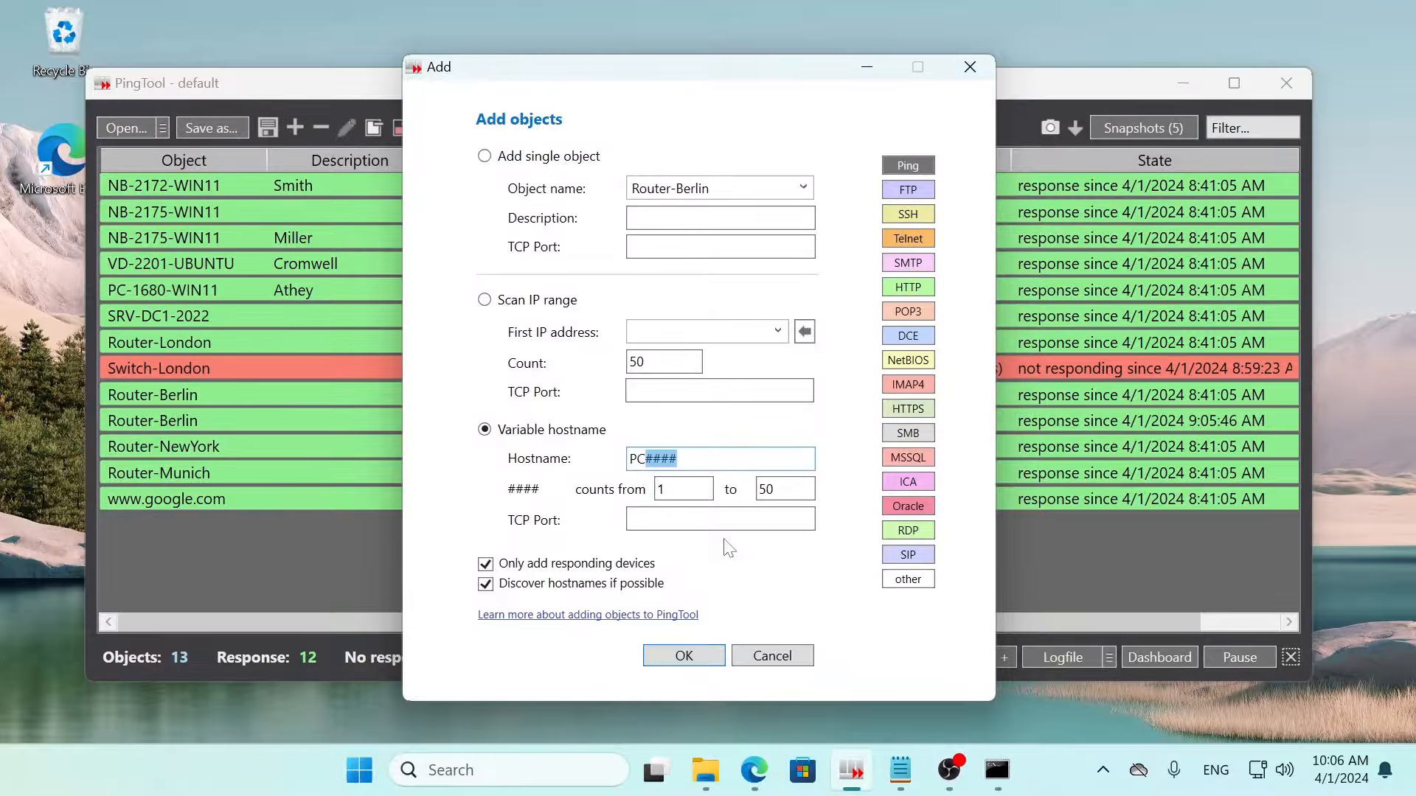
click(771, 658)
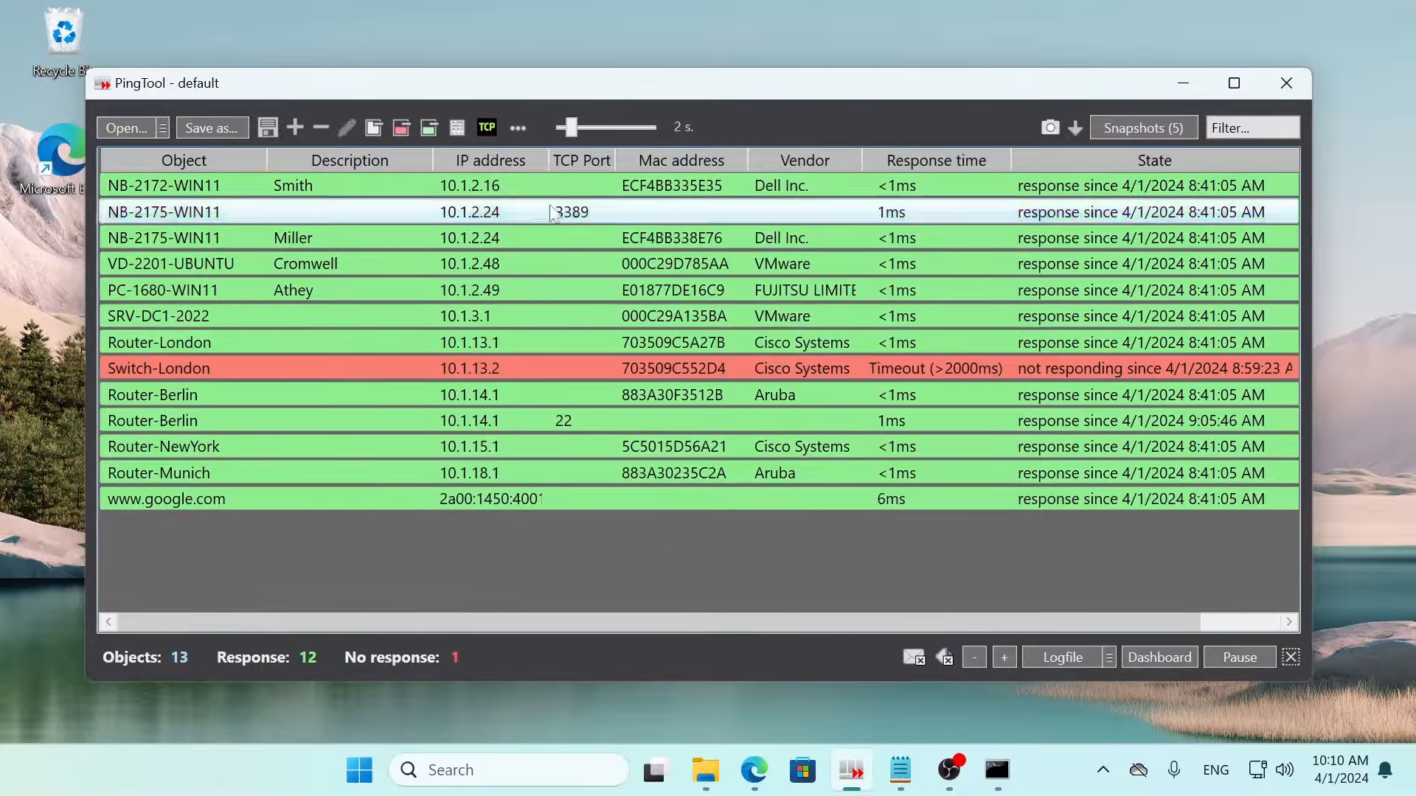
Step: Review the available clipboard import options, without importing anything
click(518, 128)
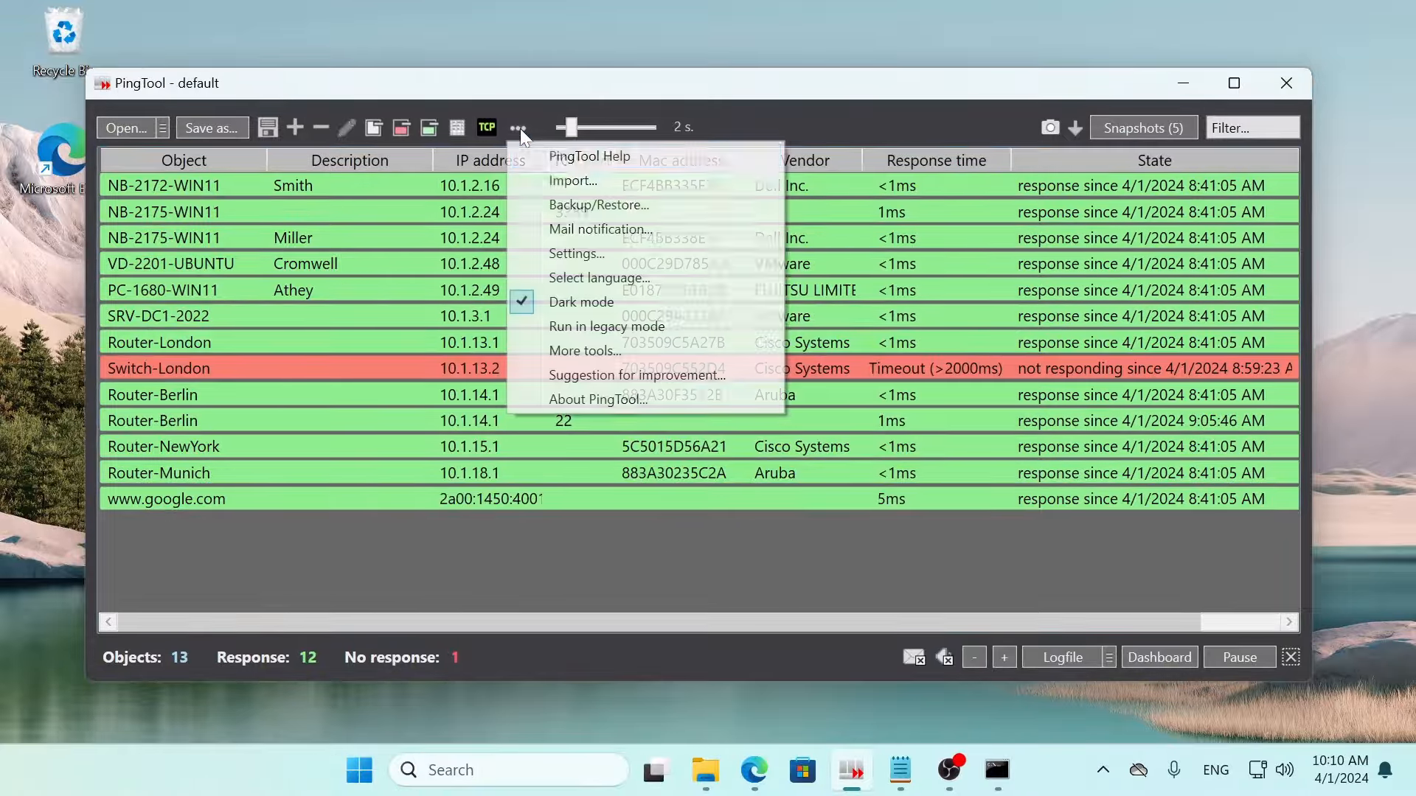
click(565, 182)
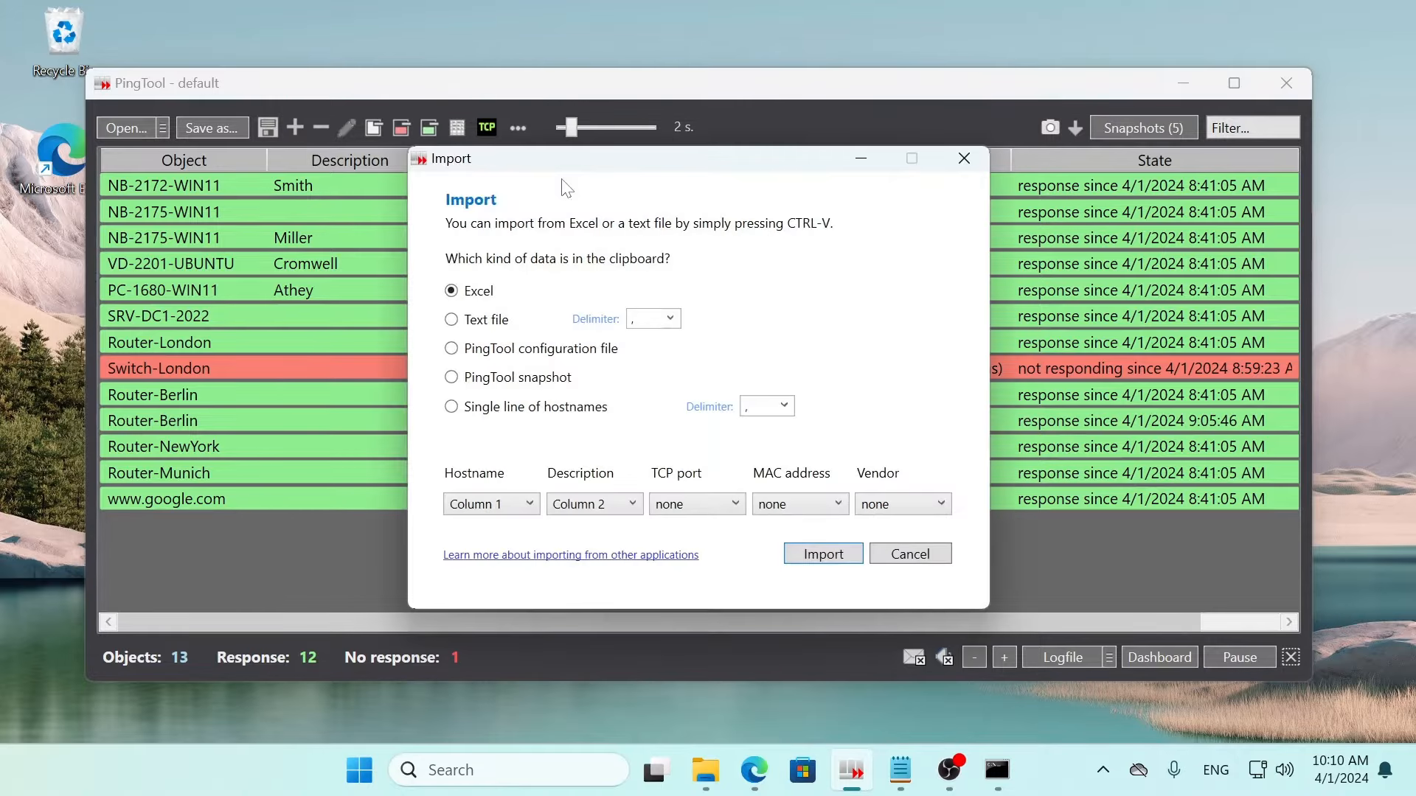
click(912, 555)
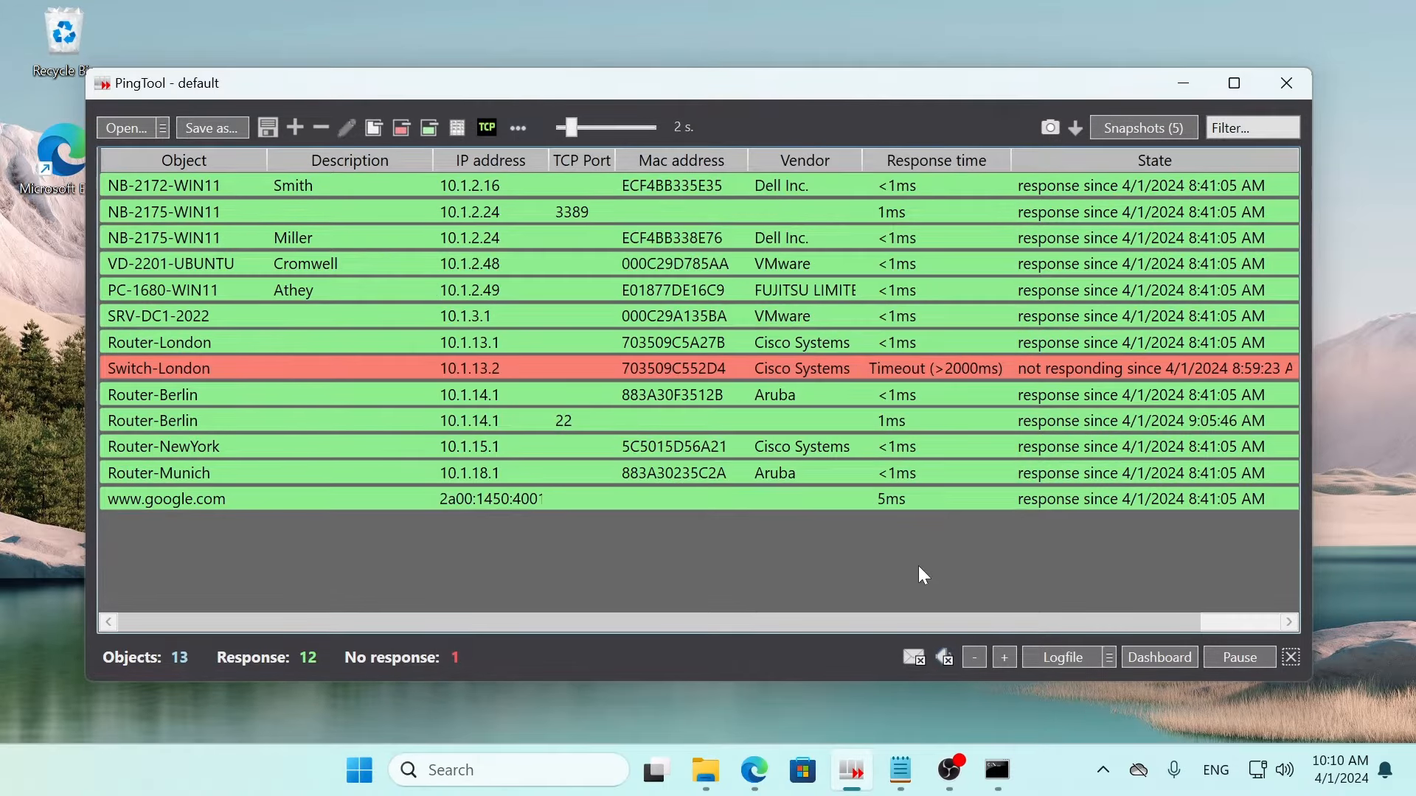
Step: Switch to Notepad, copy all three host names from Hosts.txt, and minimize the file
click(895, 783)
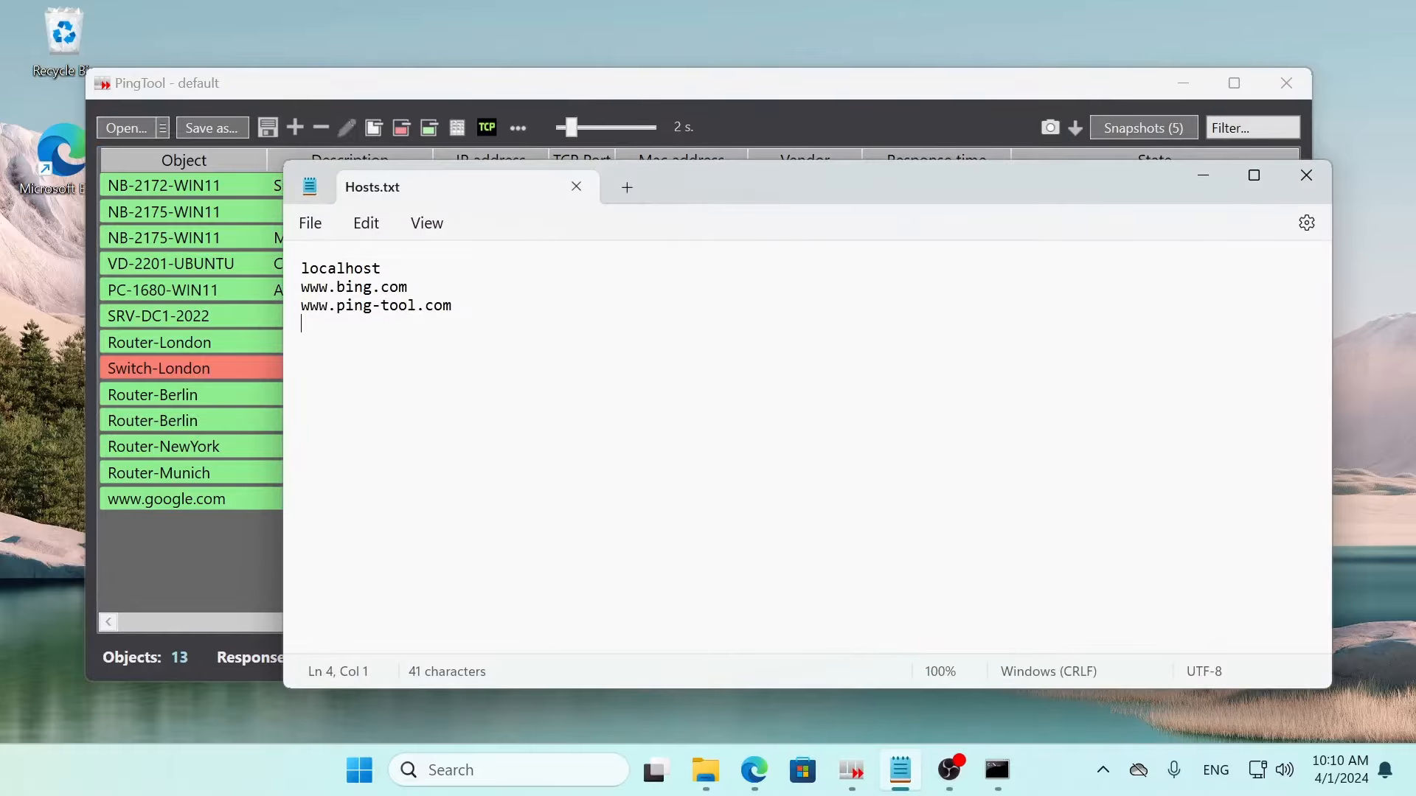
drag(442, 327, 302, 266)
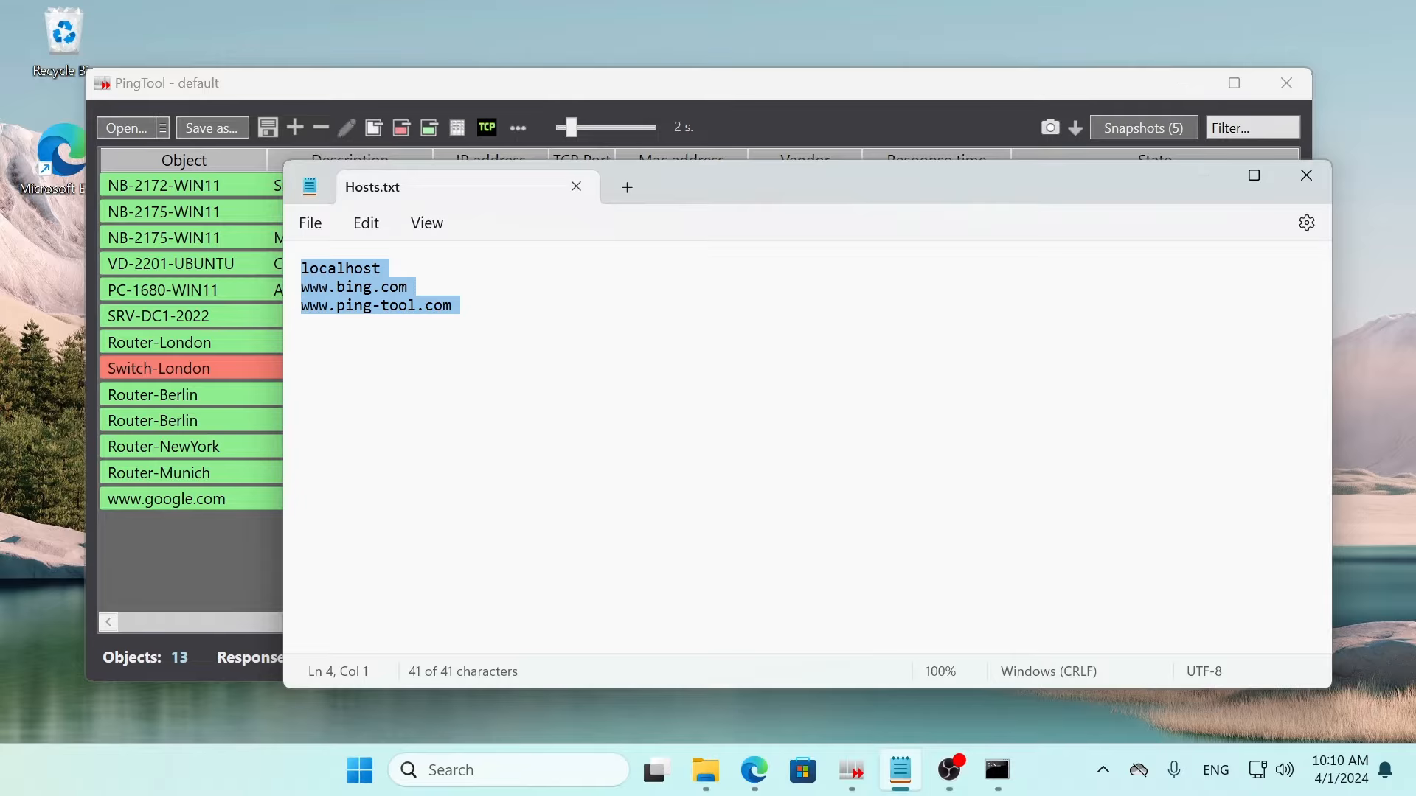
click(1202, 175)
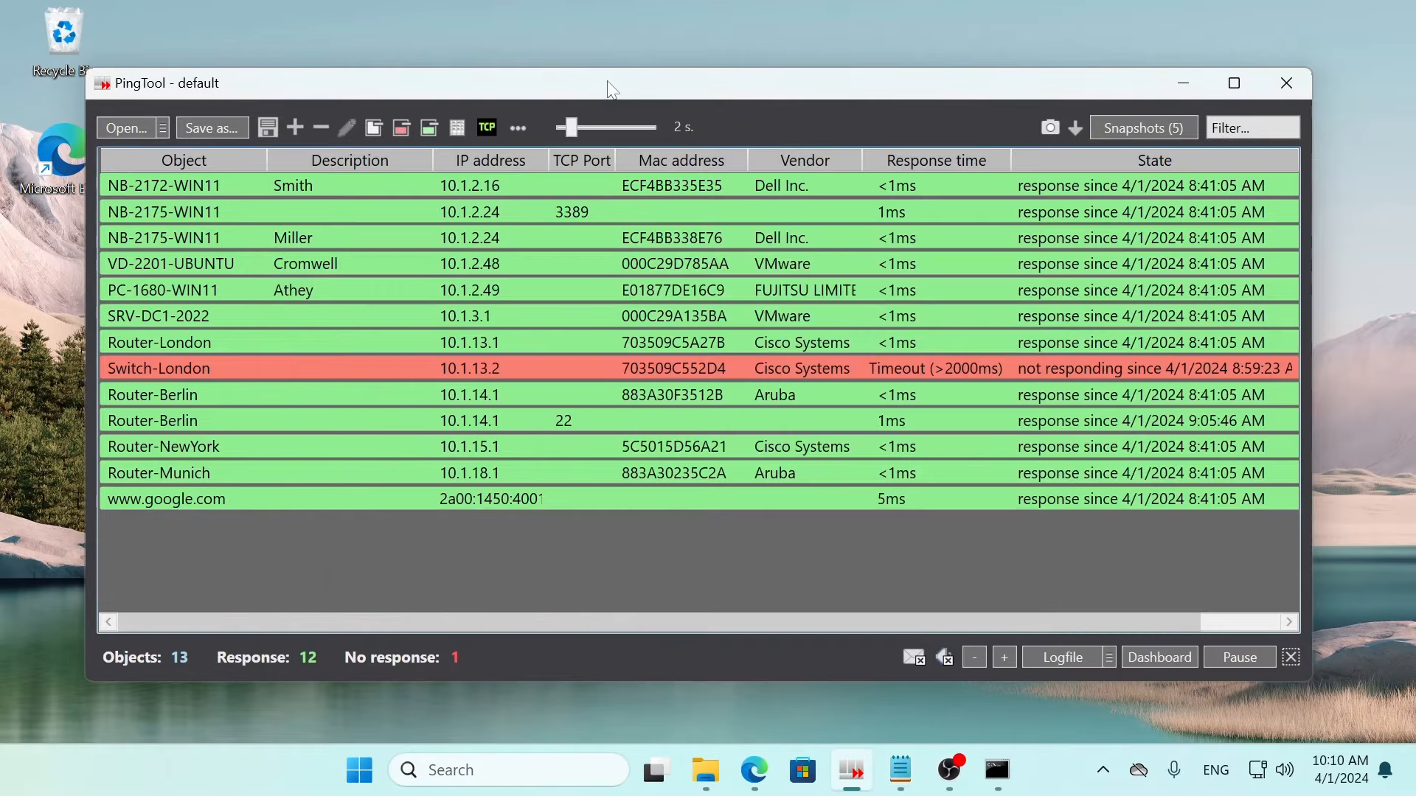
Step: Import the copied host names into the object list as text file data
click(517, 130)
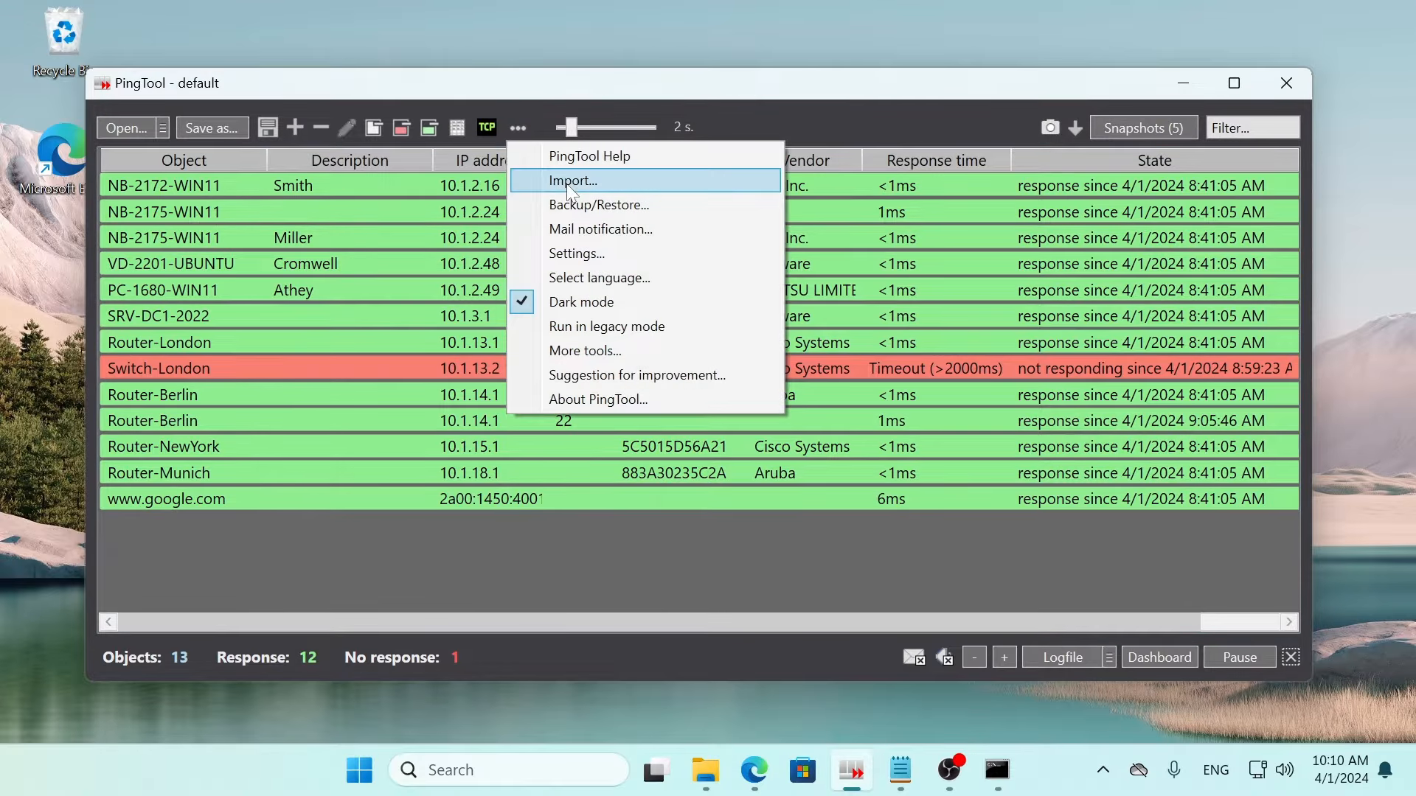
click(574, 185)
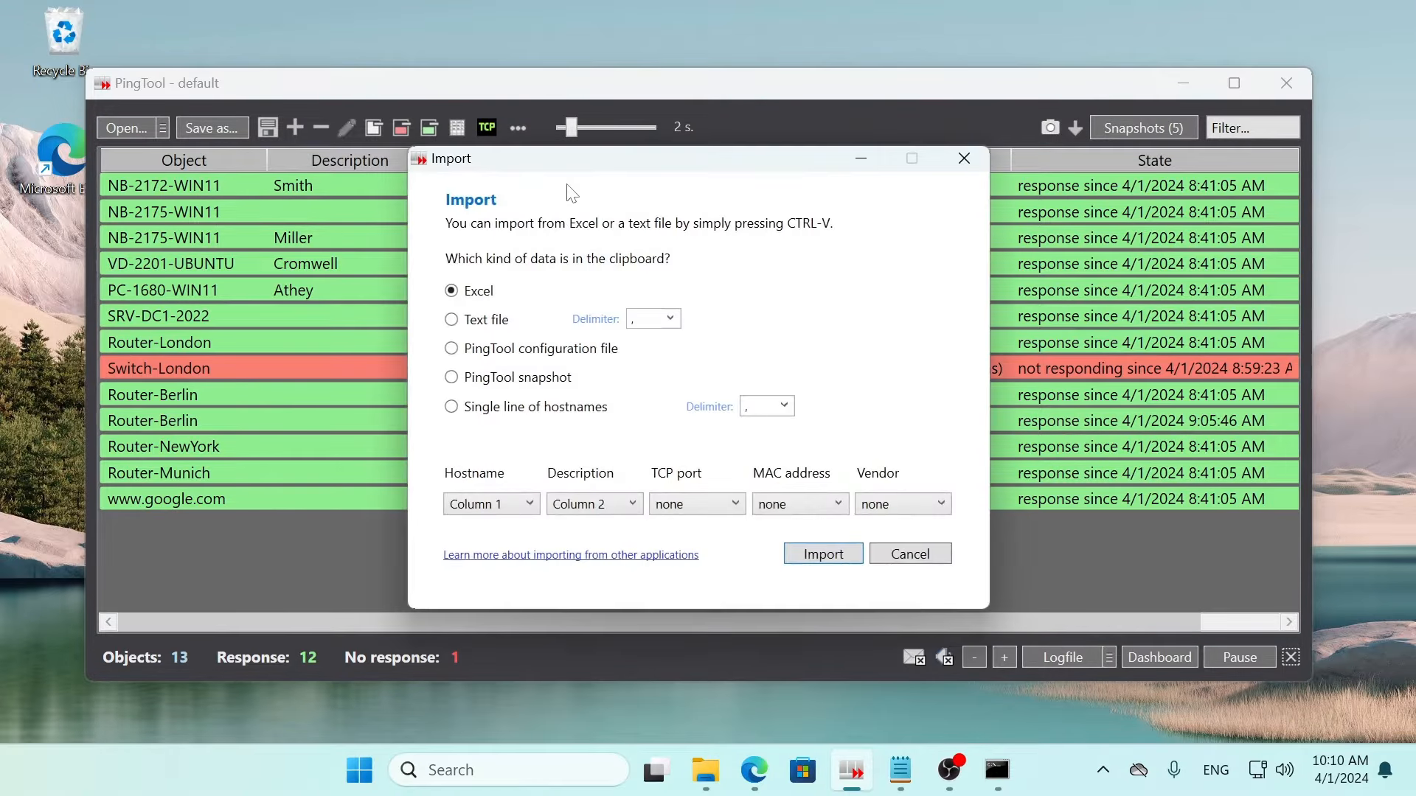
click(477, 321)
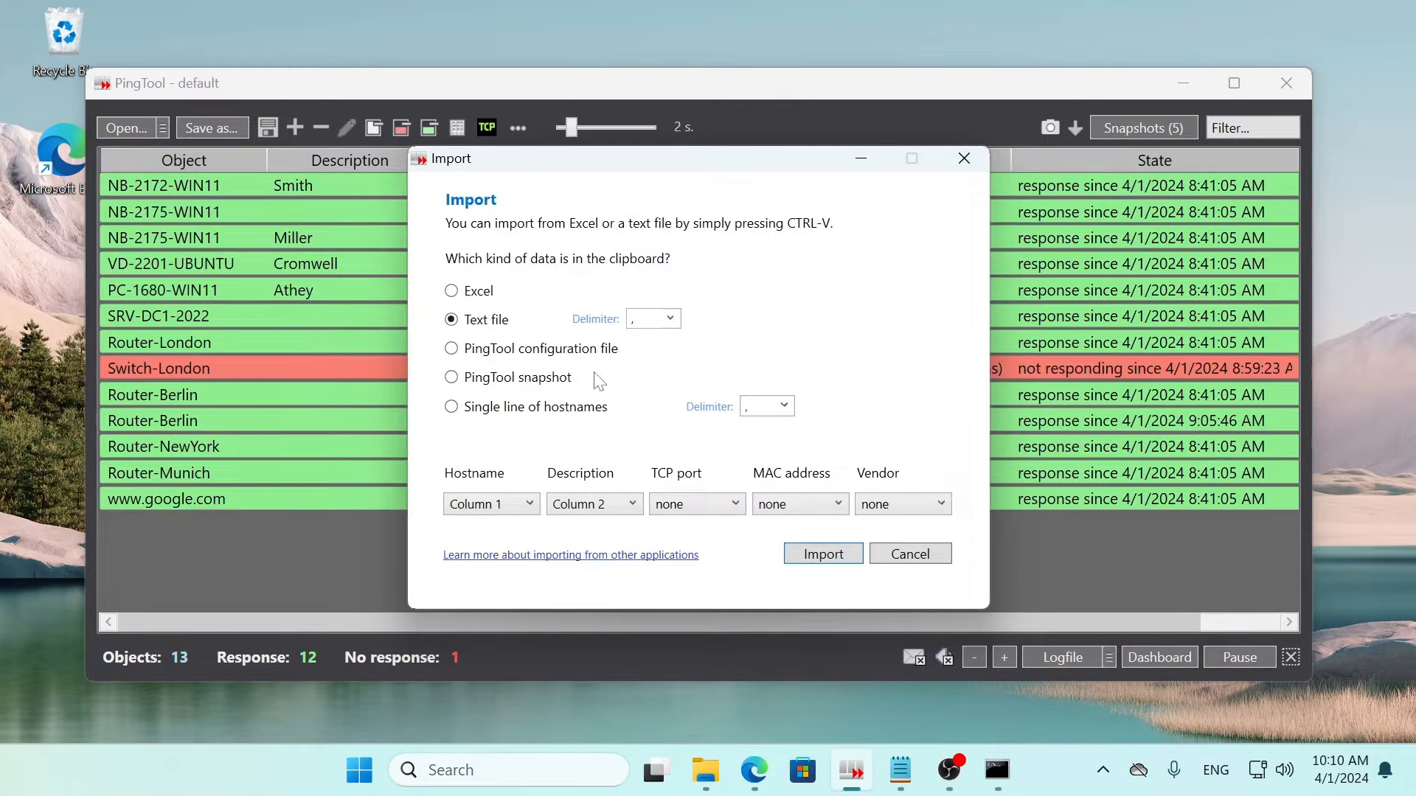
click(823, 555)
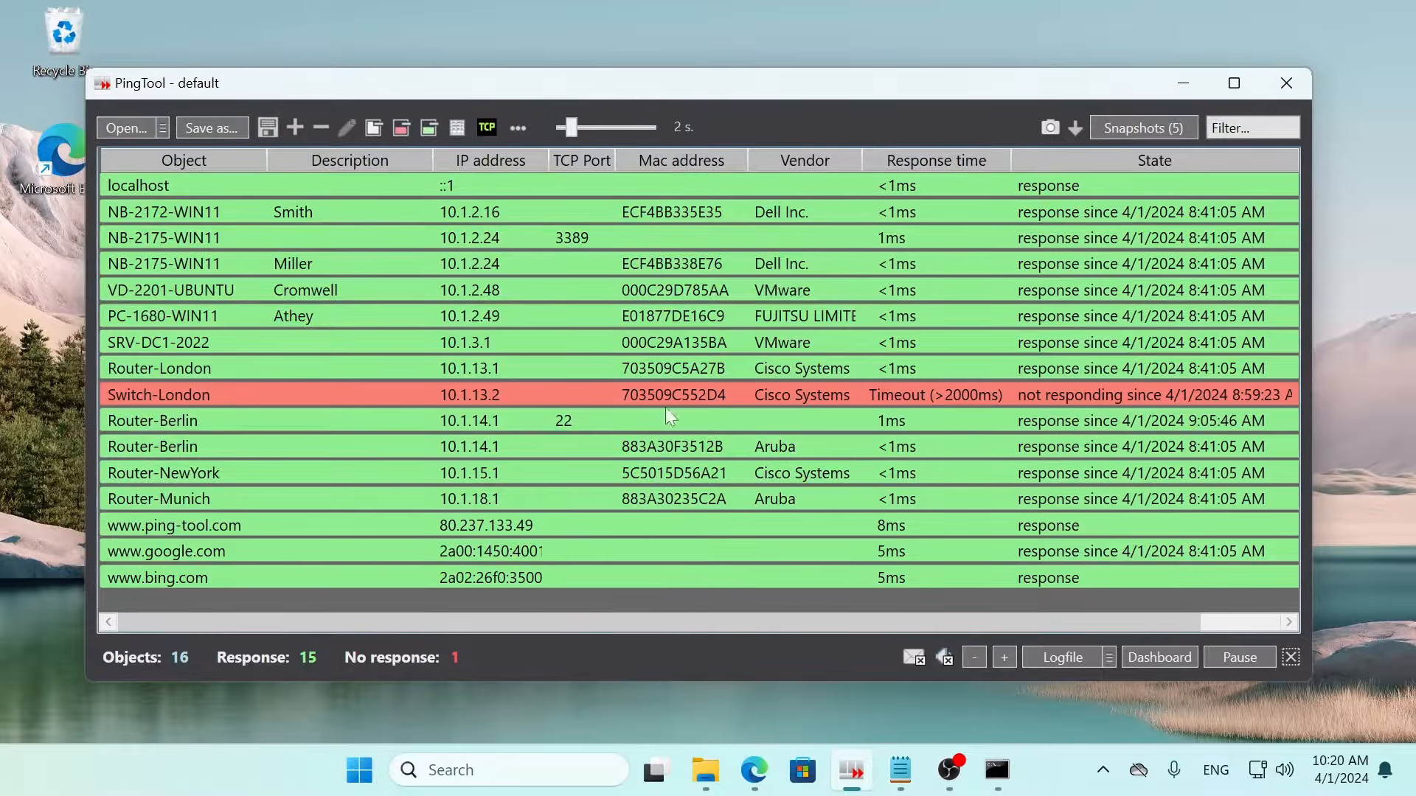
Step: Run a command-line ping on the NB-2175-WIN11 entry with port 3389, examine the replies, and close the console
click(609, 239)
right_click(609, 239)
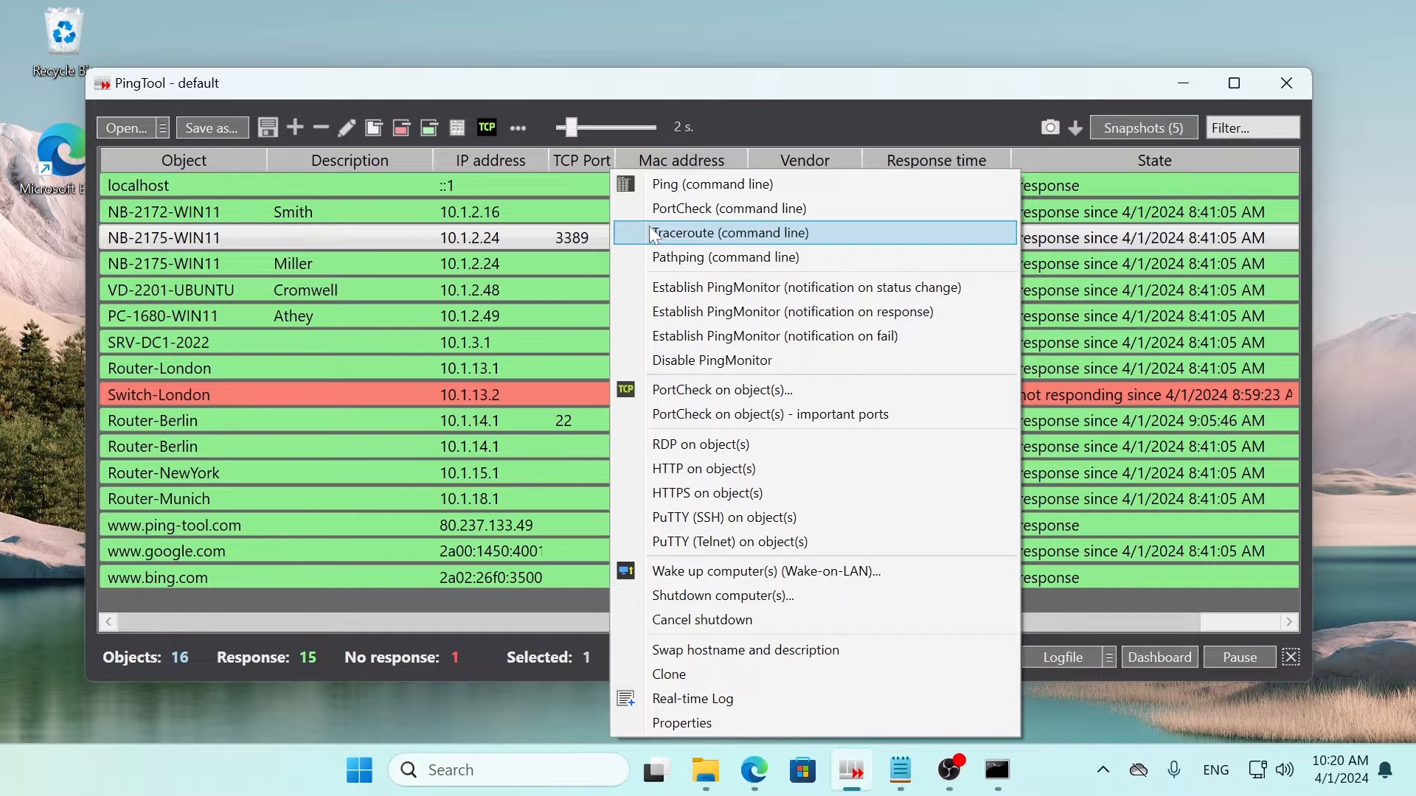
click(701, 185)
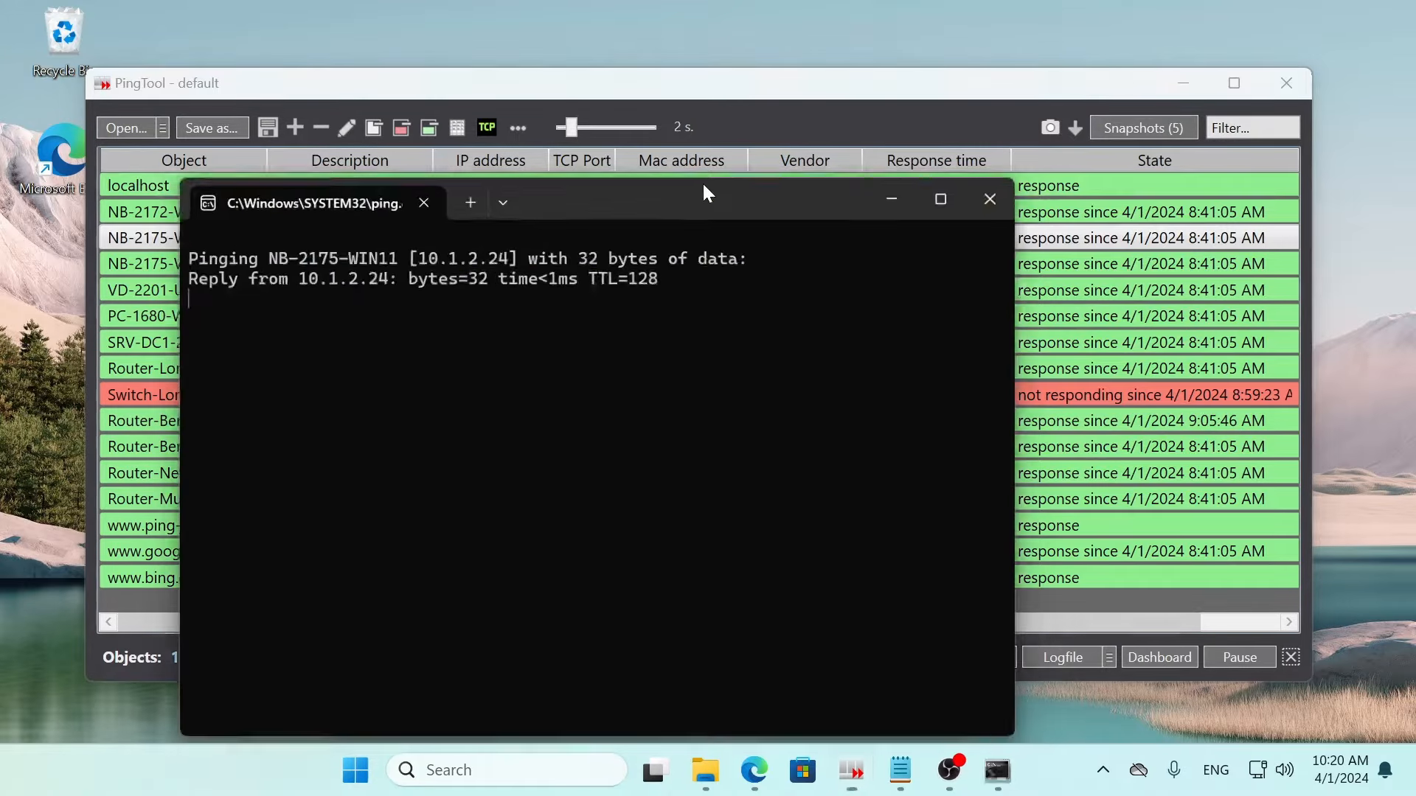
drag(641, 192, 741, 117)
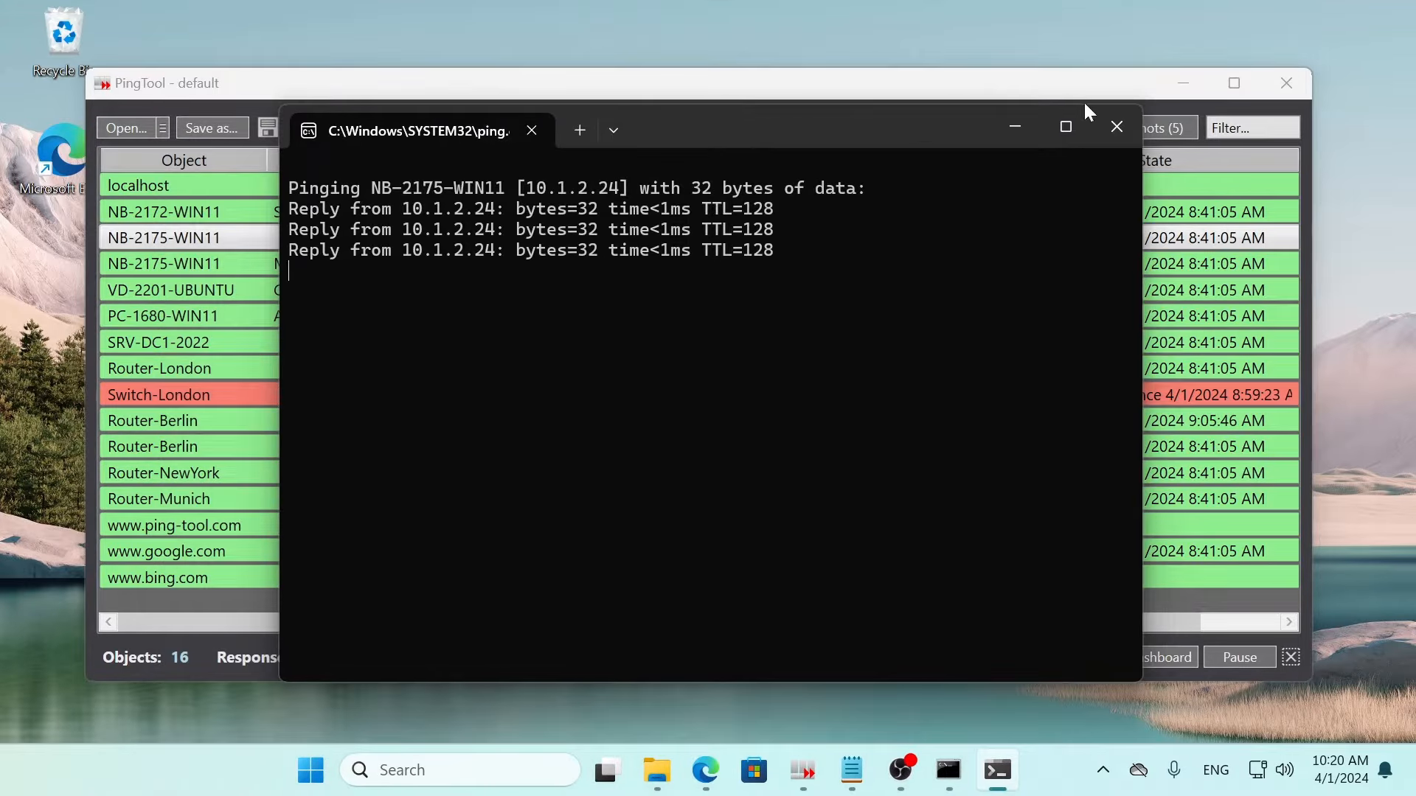
click(1125, 126)
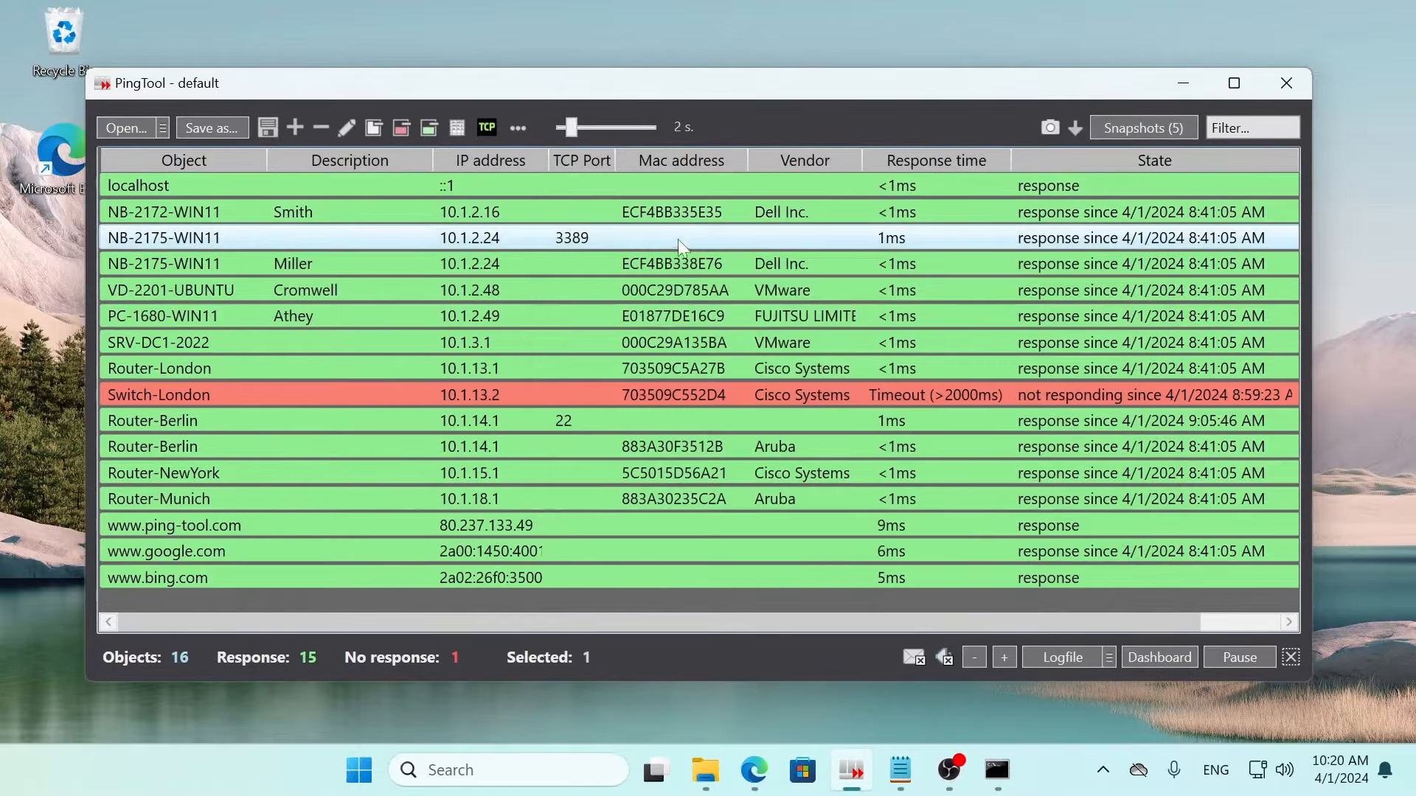
Step: Run a command-line PortCheck on the NB-2175-WIN11 entry with port 3389, examine the output, and close the console
right_click(635, 241)
click(696, 209)
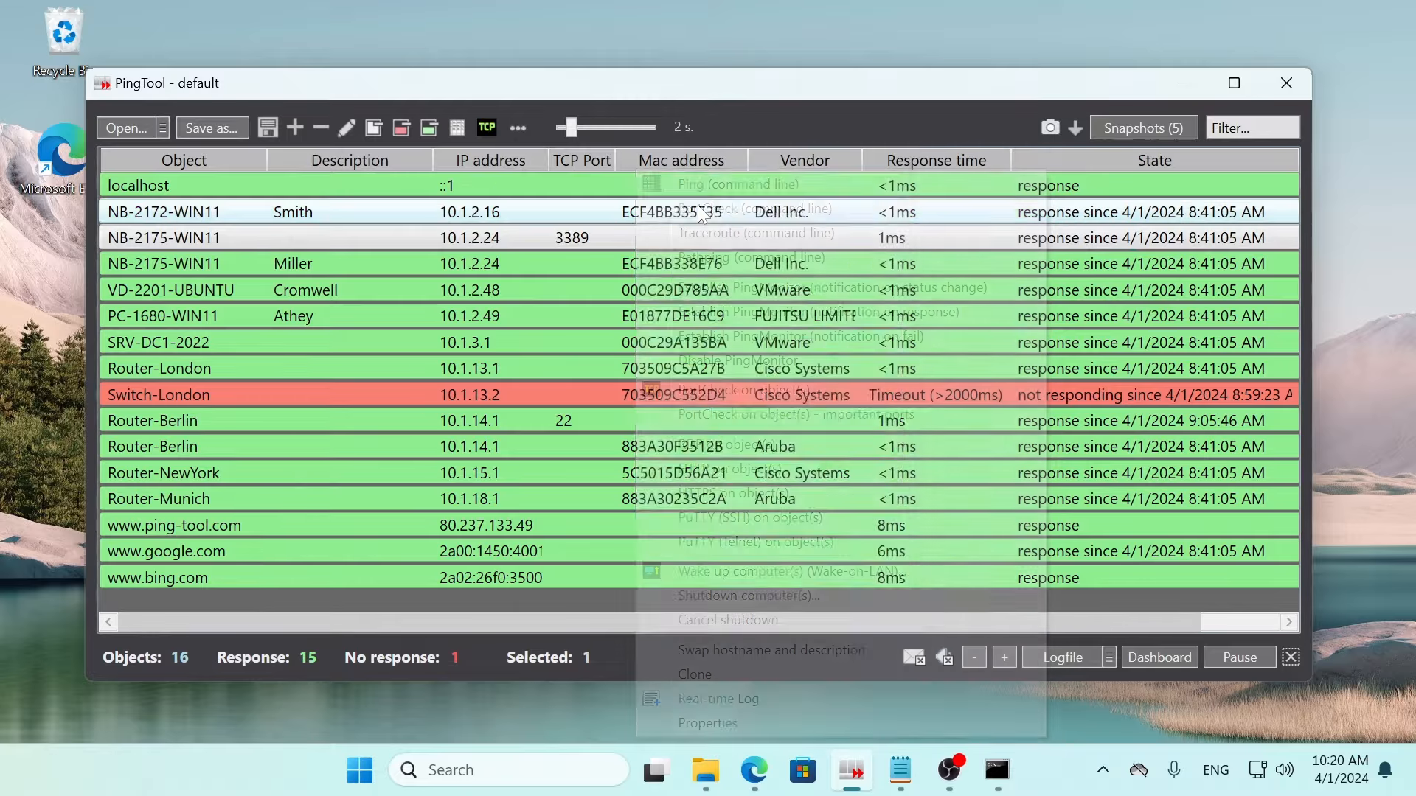
drag(664, 89, 834, 147)
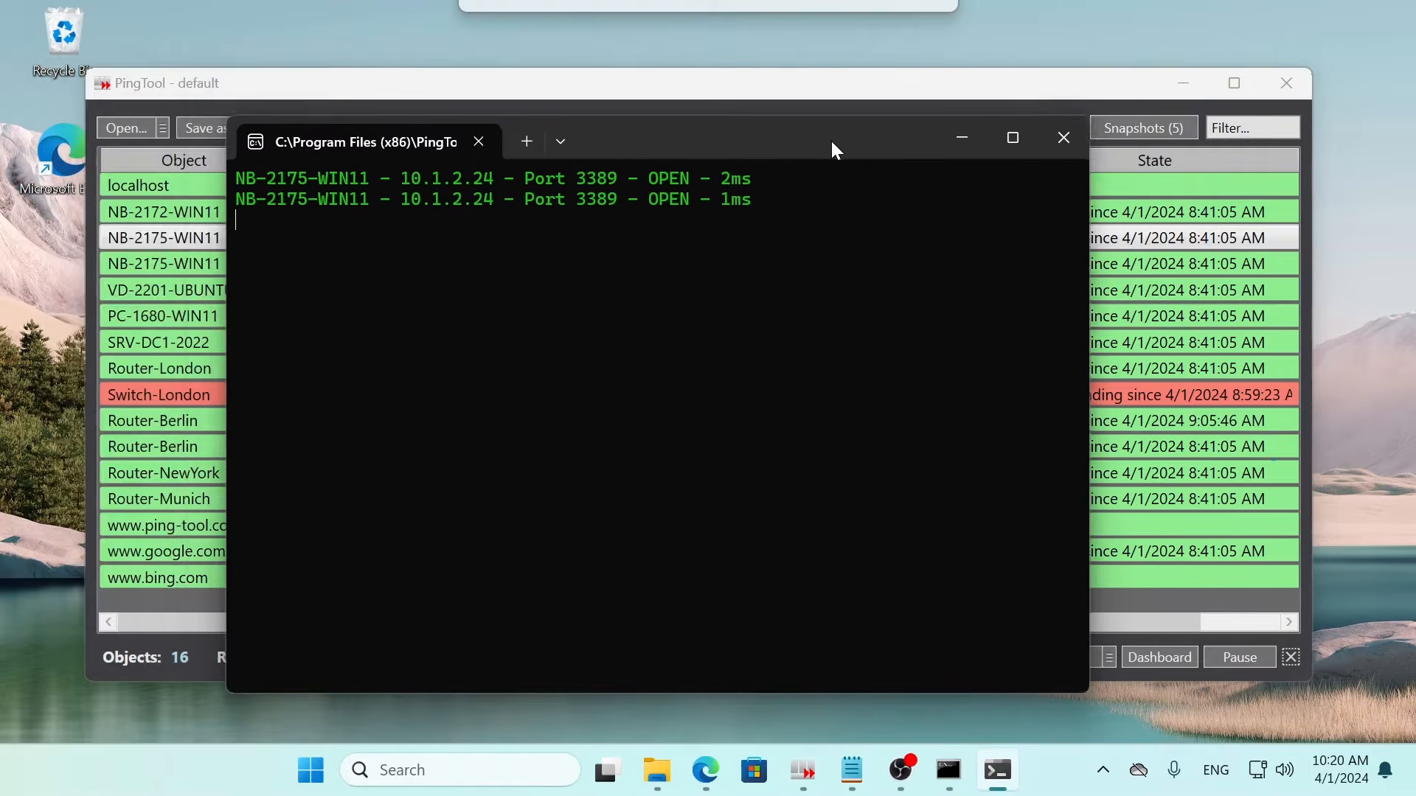
click(1068, 135)
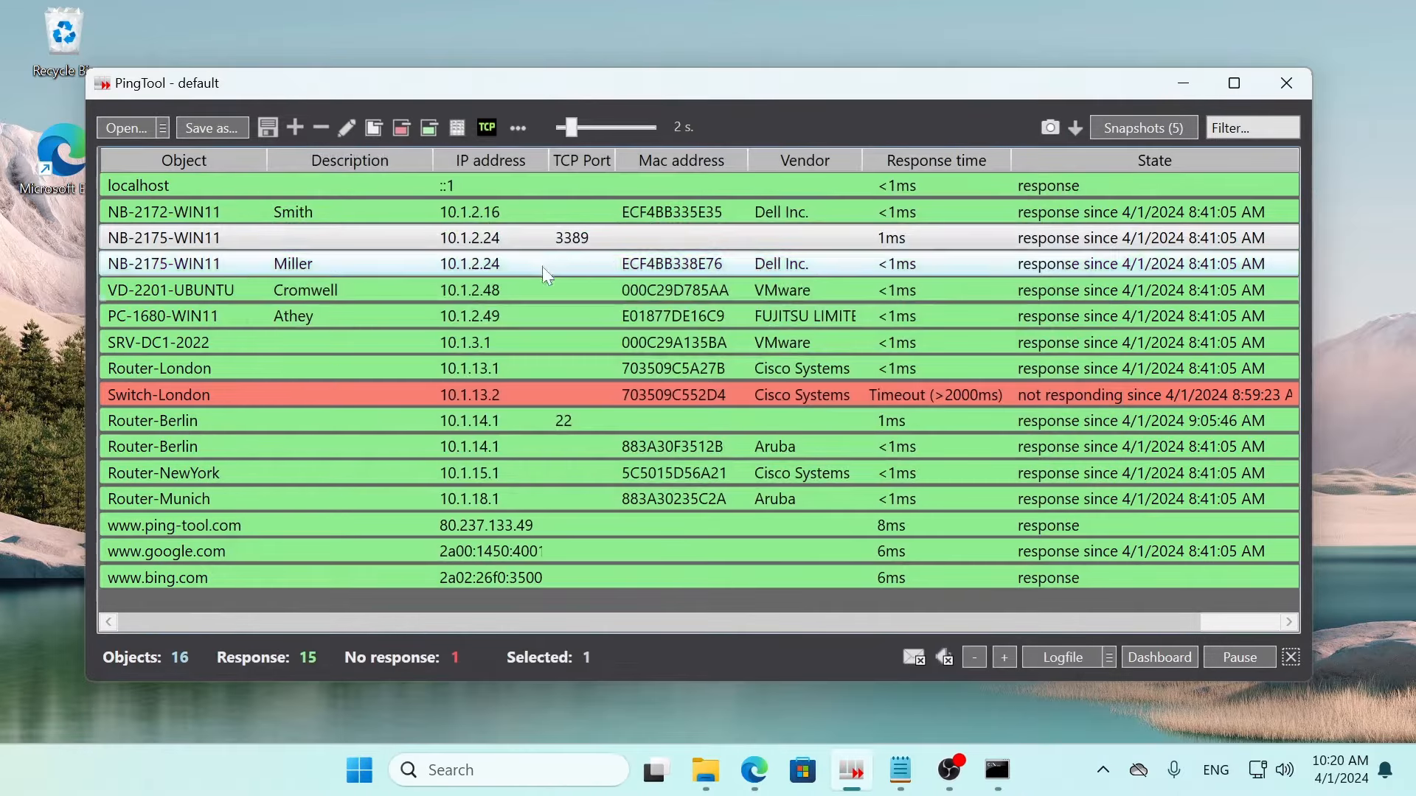
Step: Run a PortCheck of the important ports on NB-2175-WIN11, examine the port states, and close the console
right_click(599, 236)
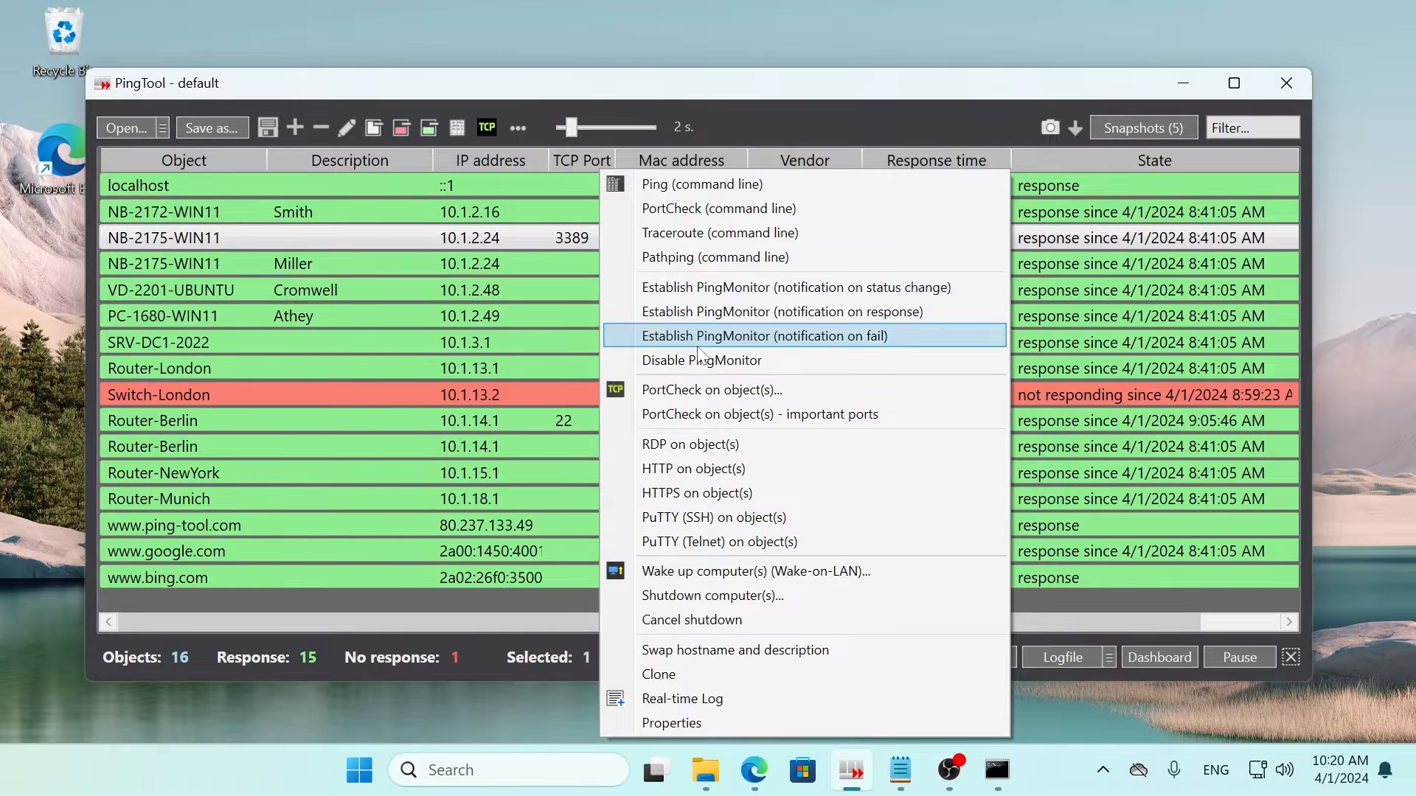
click(705, 387)
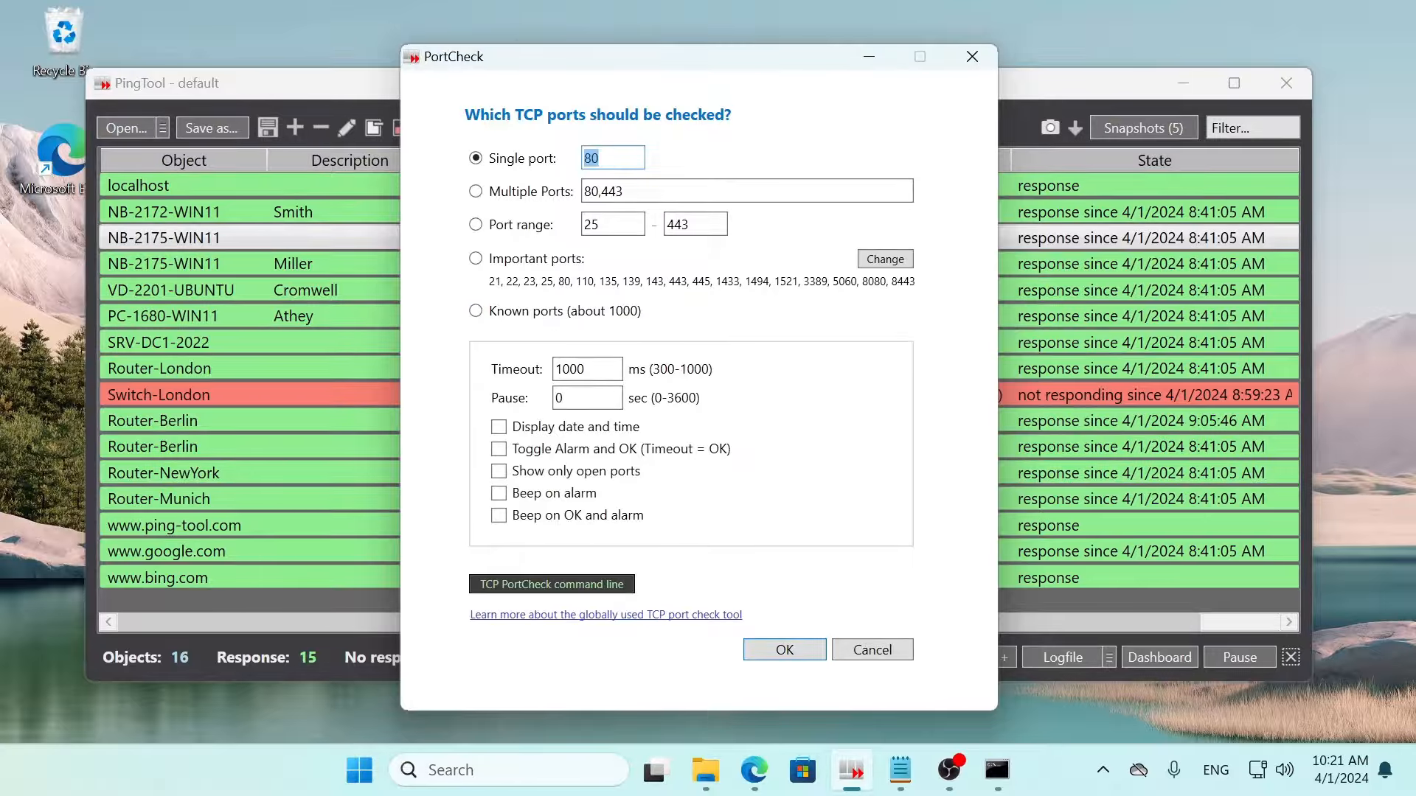
click(543, 261)
click(780, 649)
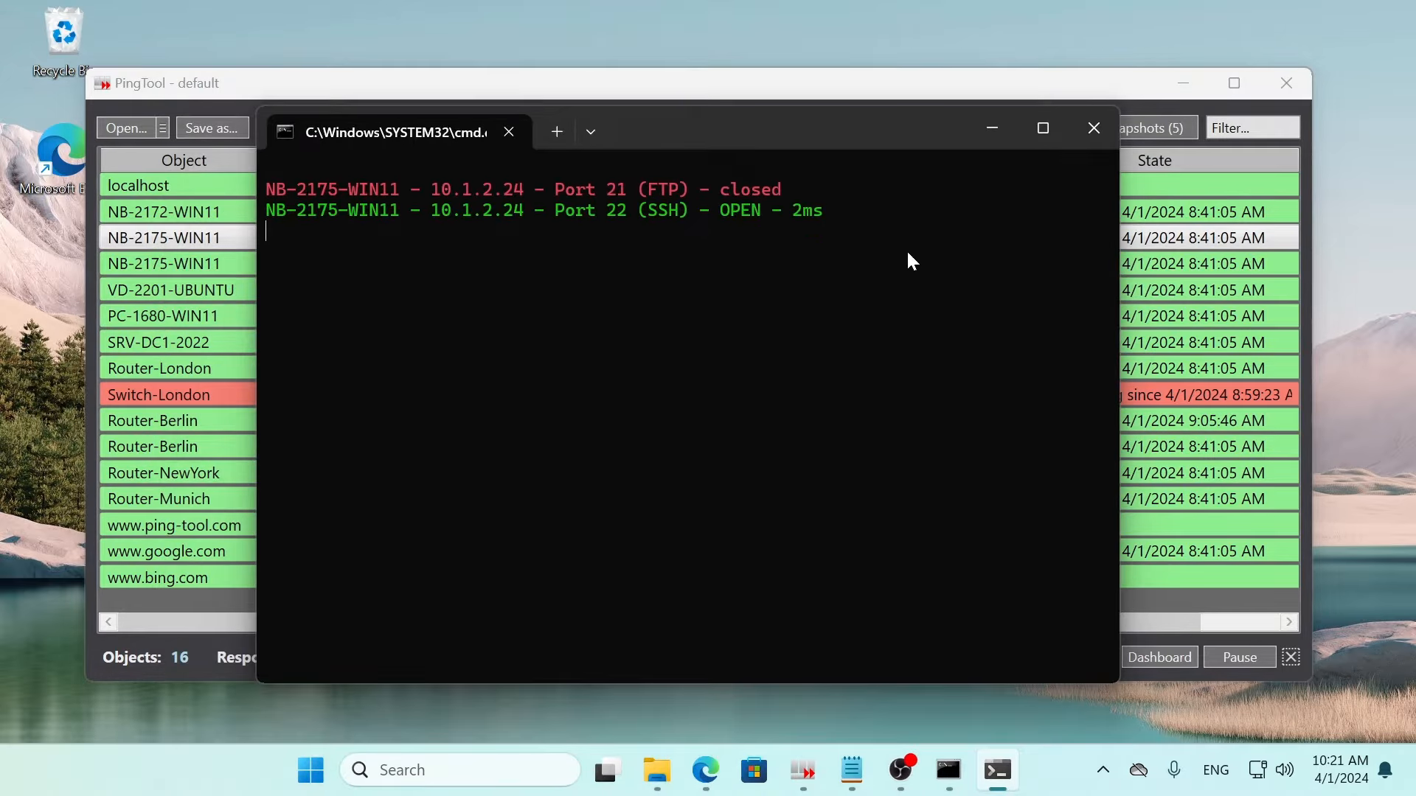
click(1095, 129)
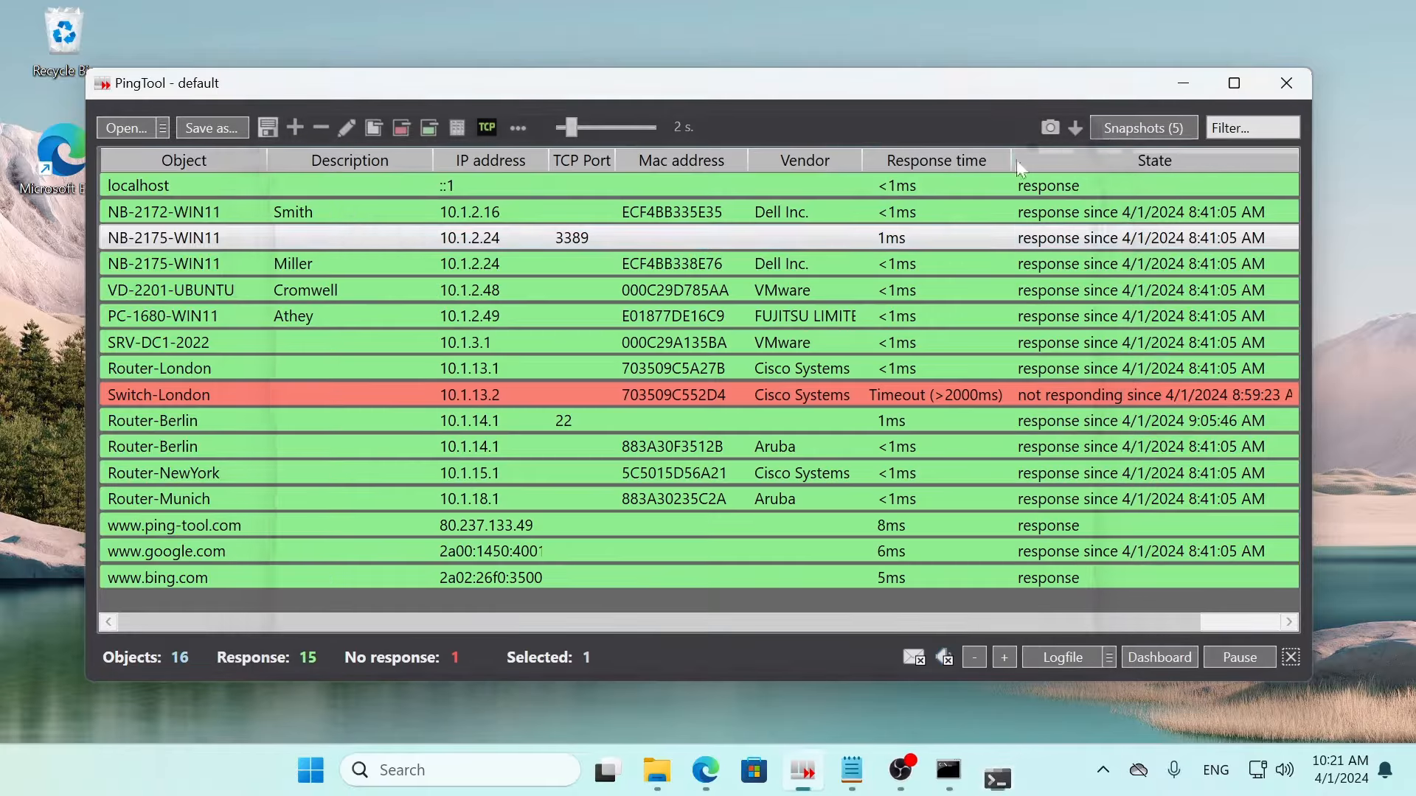
Step: Open the real-time log of the NB-2175-WIN11 entry with port 3389, examine its status entries, close it, and deselect the object
right_click(622, 237)
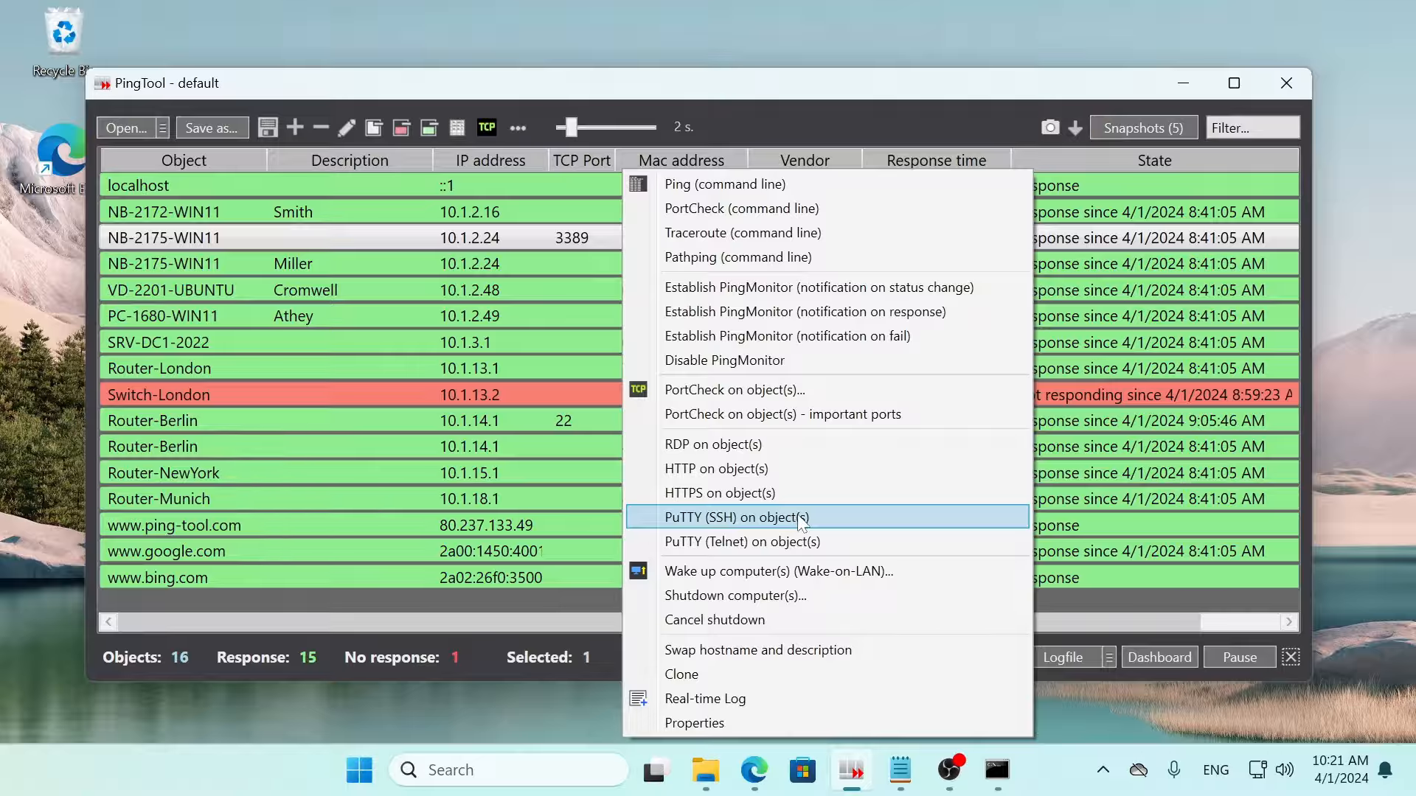
click(798, 698)
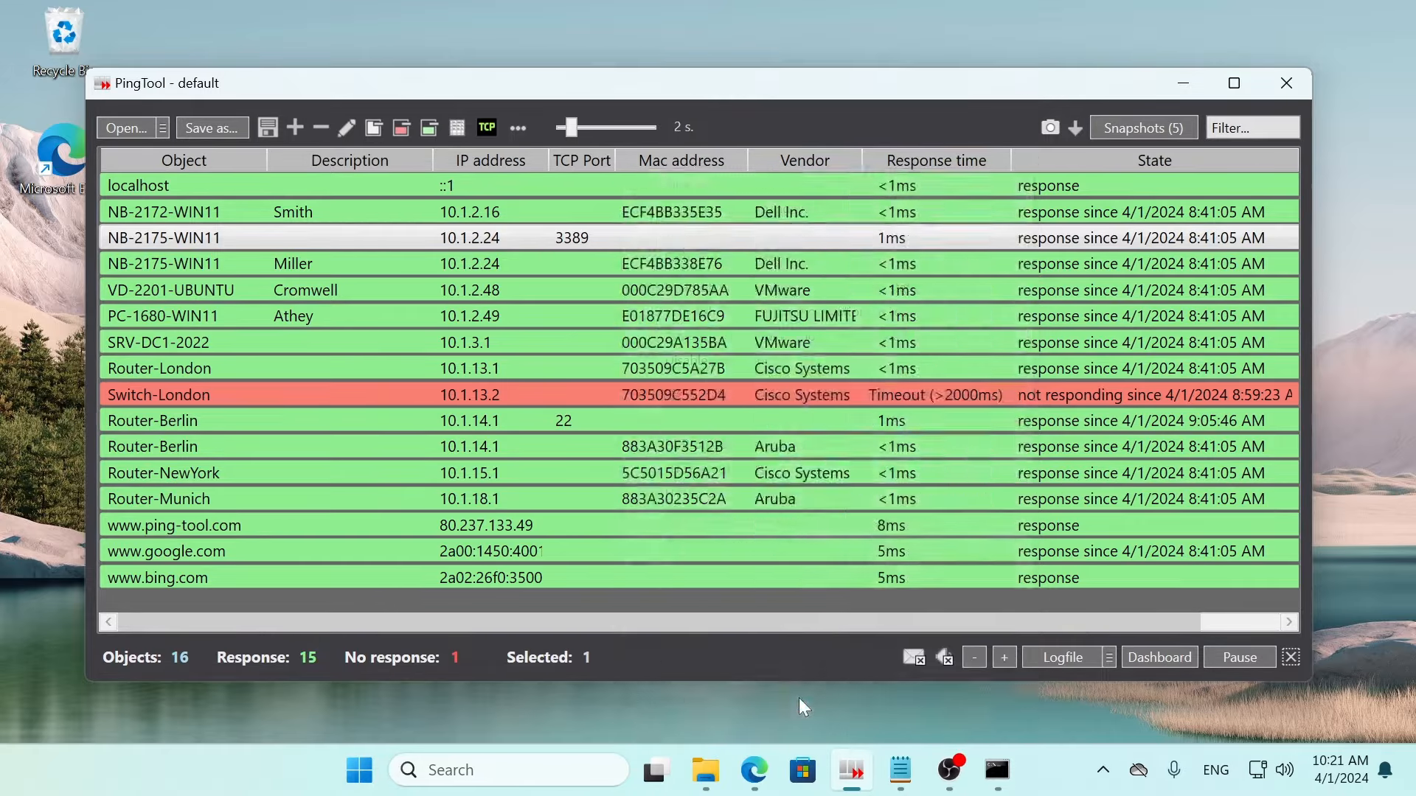
drag(601, 50, 787, 143)
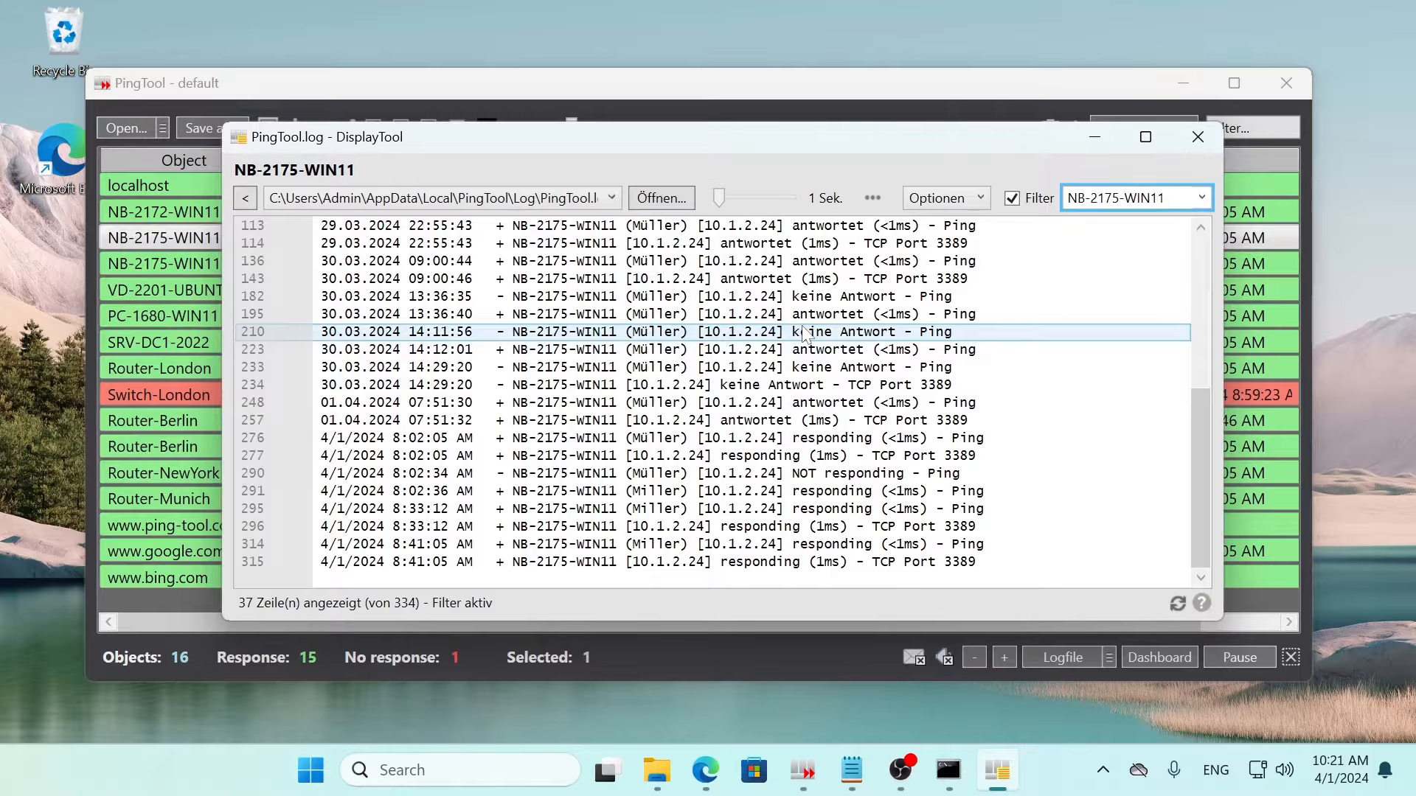
click(1200, 135)
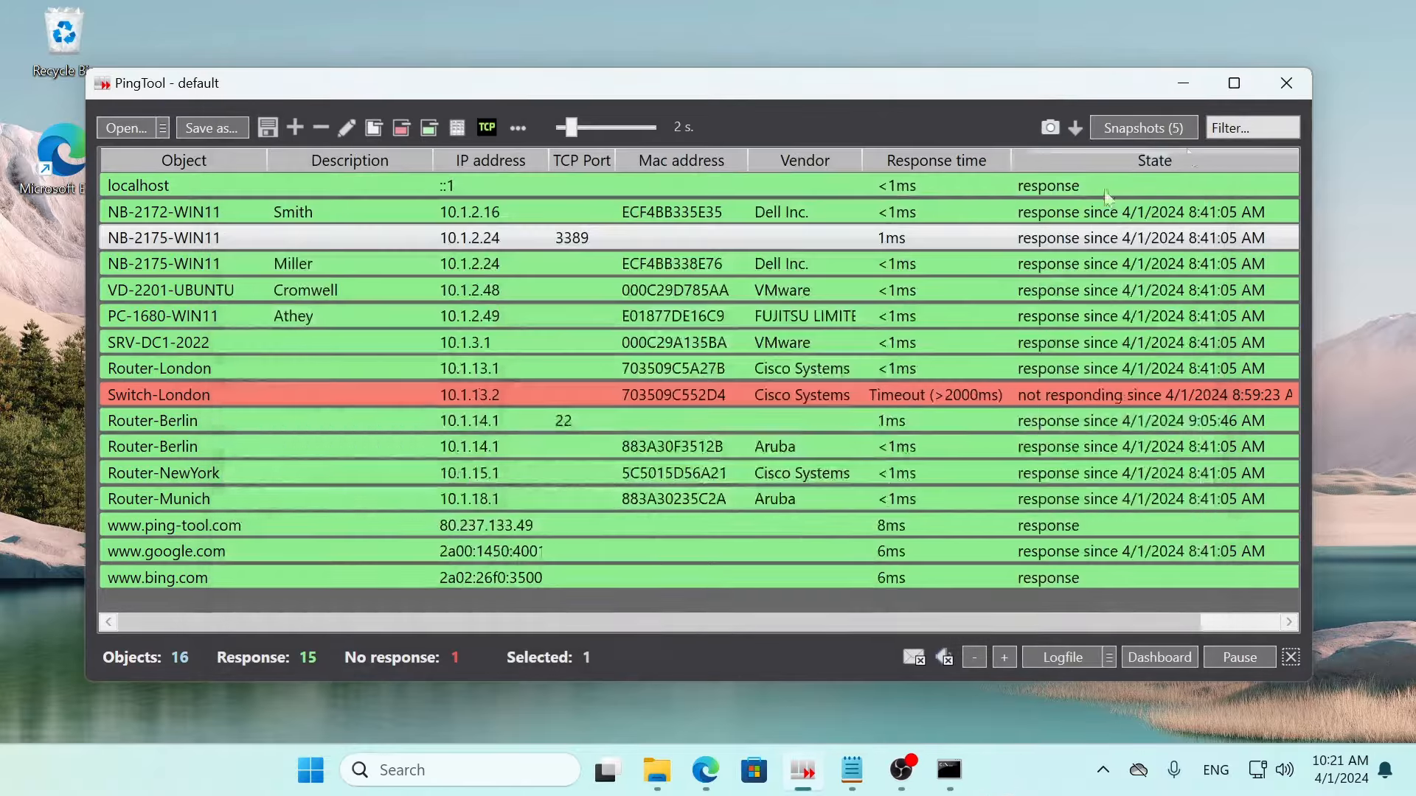
click(570, 596)
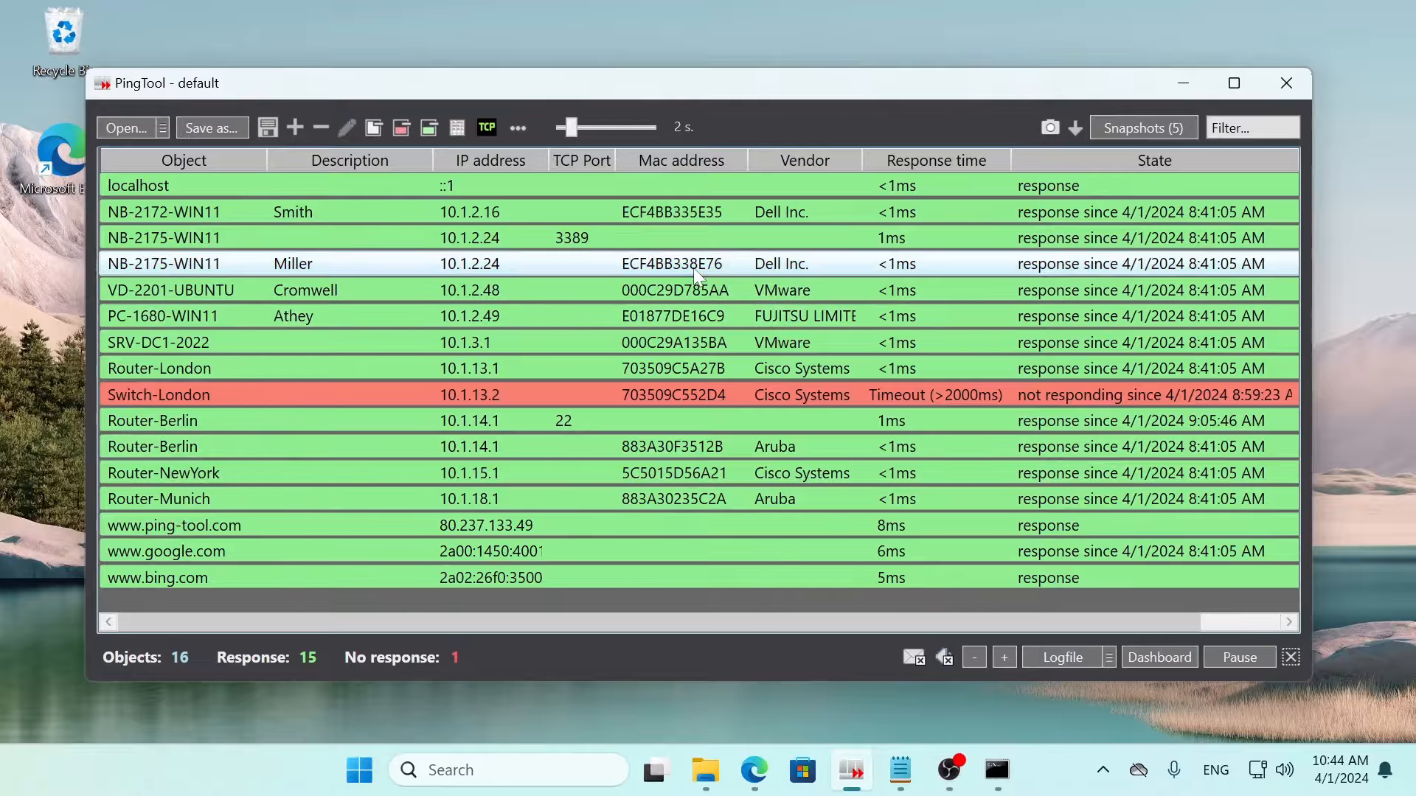
Step: Enable the user-defined action Jumbo-Ping 5000 Bytes with the command "cmd /c ping.exe -l 5000 -t %hostname%" in the settings
right_click(693, 268)
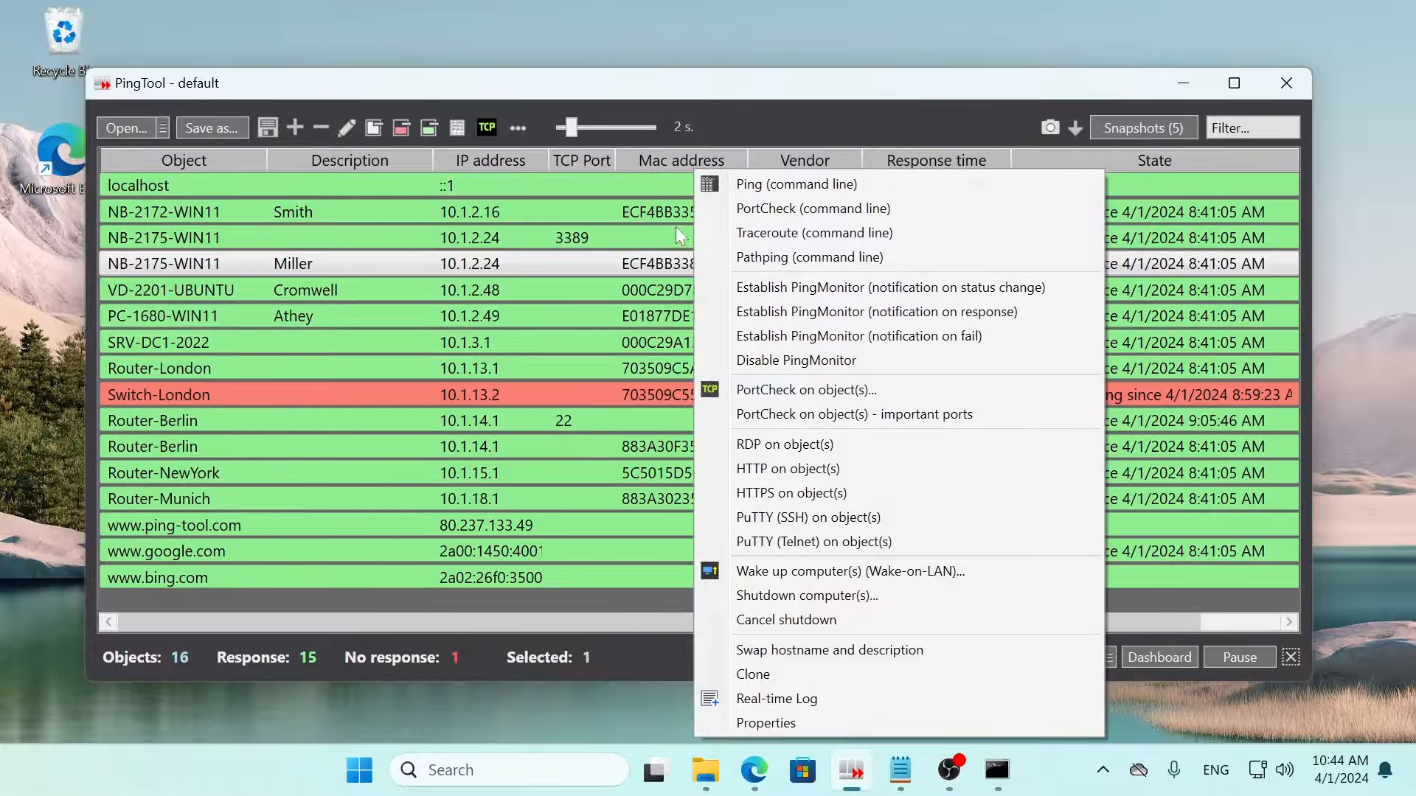
click(520, 130)
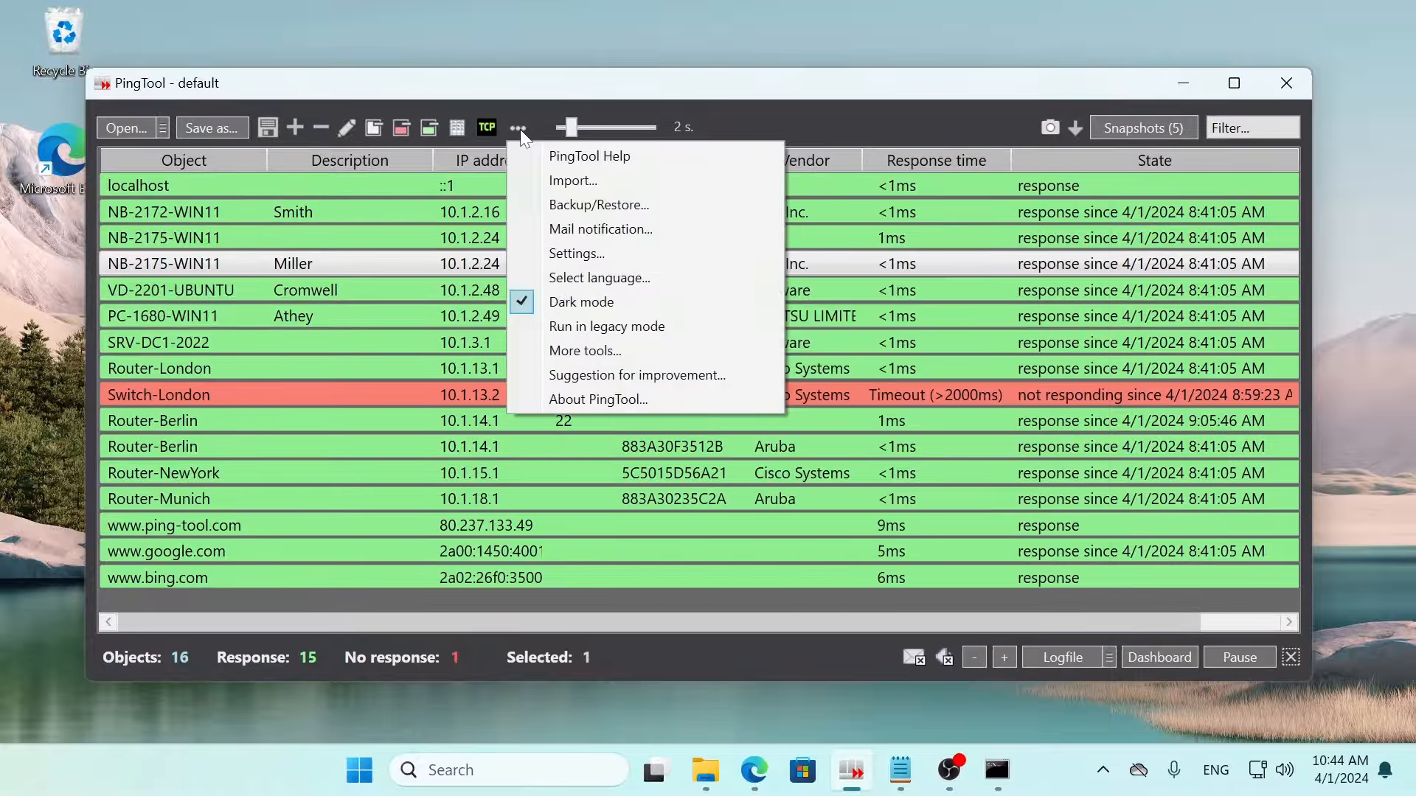
click(589, 254)
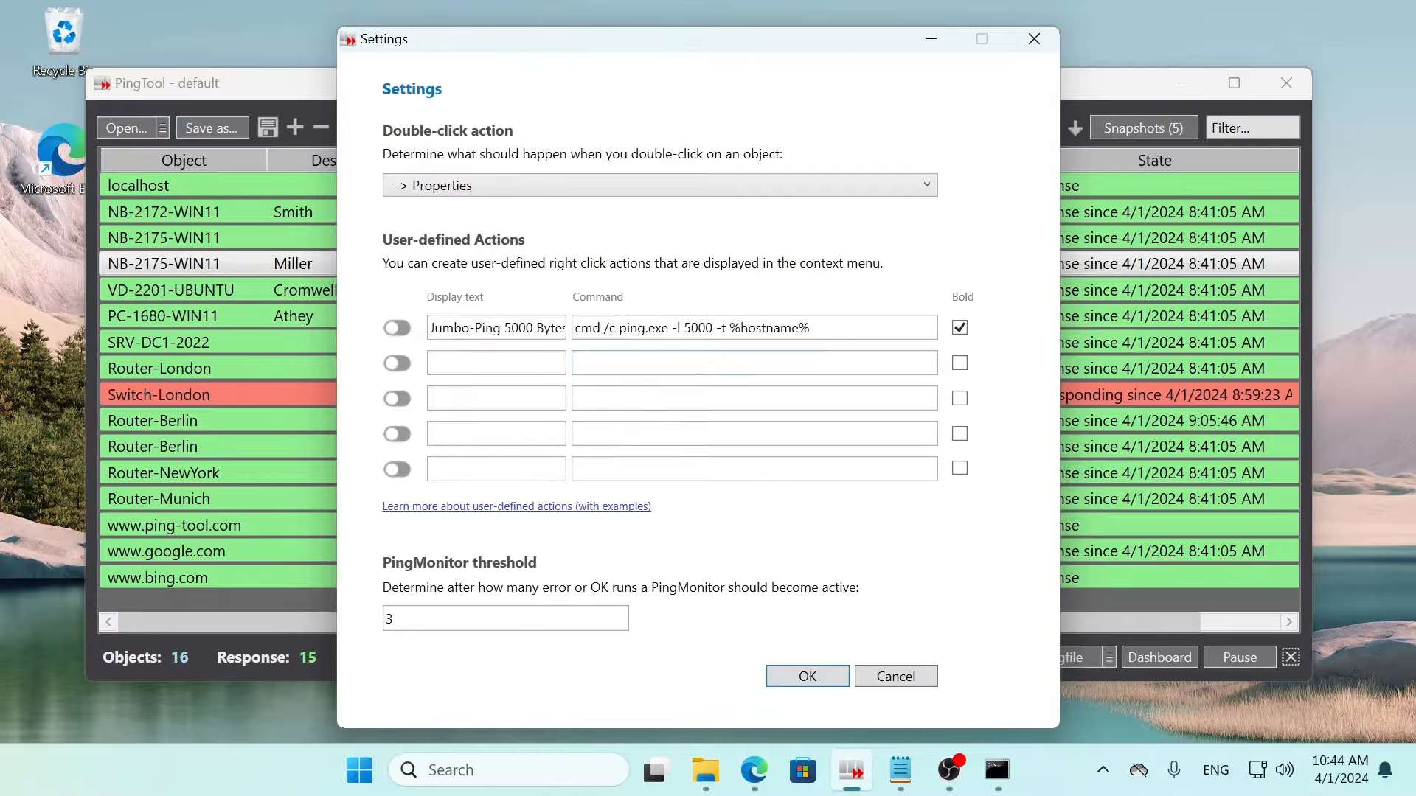
click(400, 329)
double_click(699, 329)
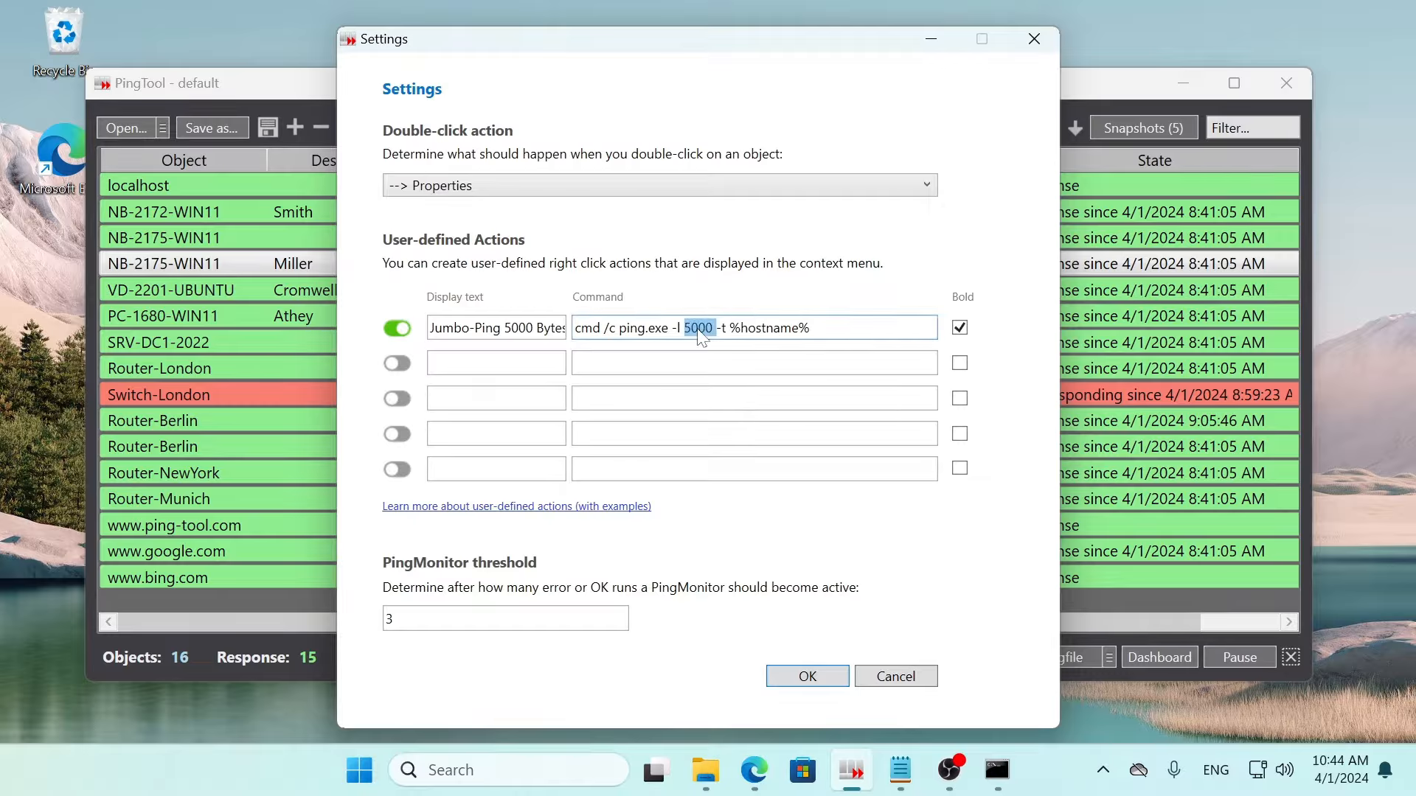
click(807, 677)
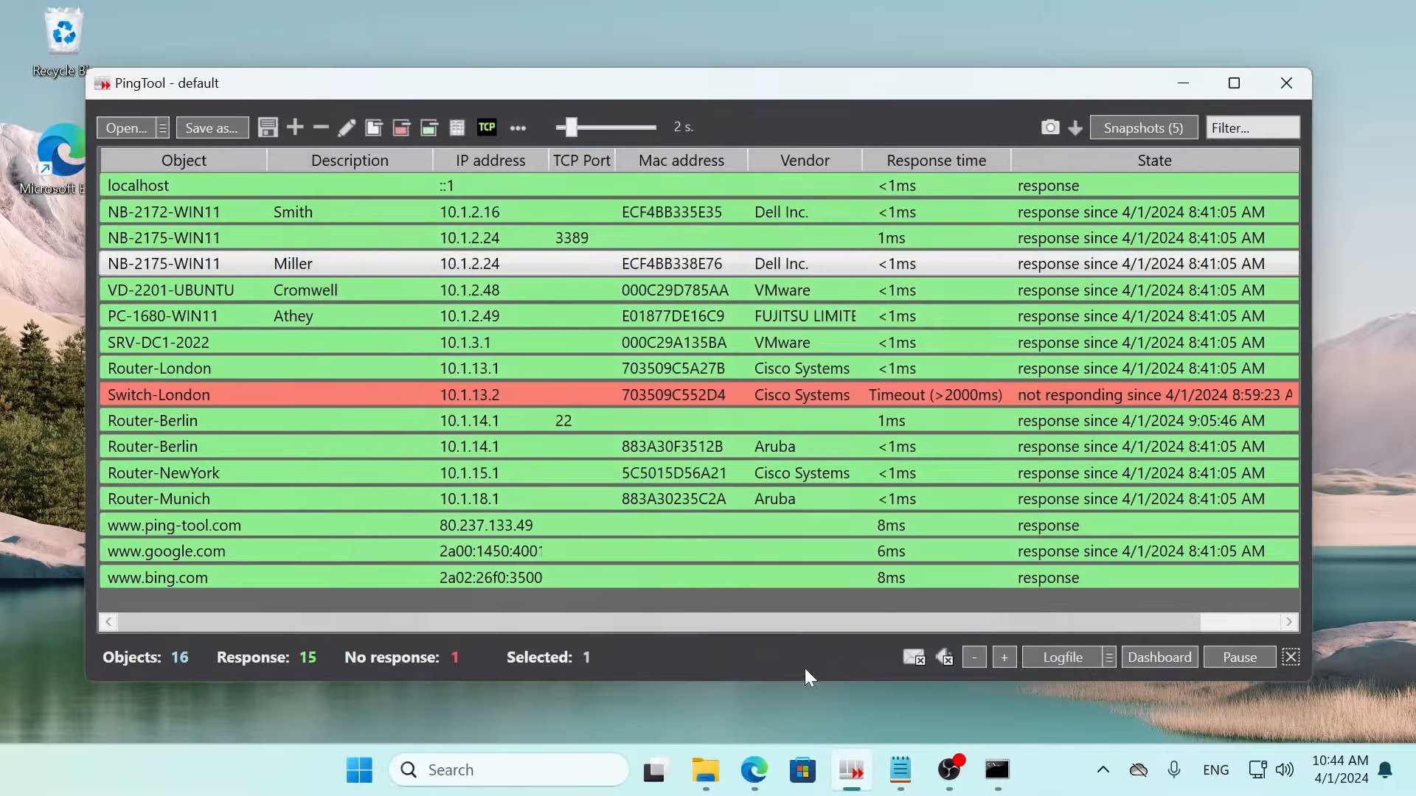
Step: Run the Jumbo-Ping action on the NB-2175-WIN11 entry without a TCP port, examine the replies, and close the console
right_click(644, 262)
click(768, 541)
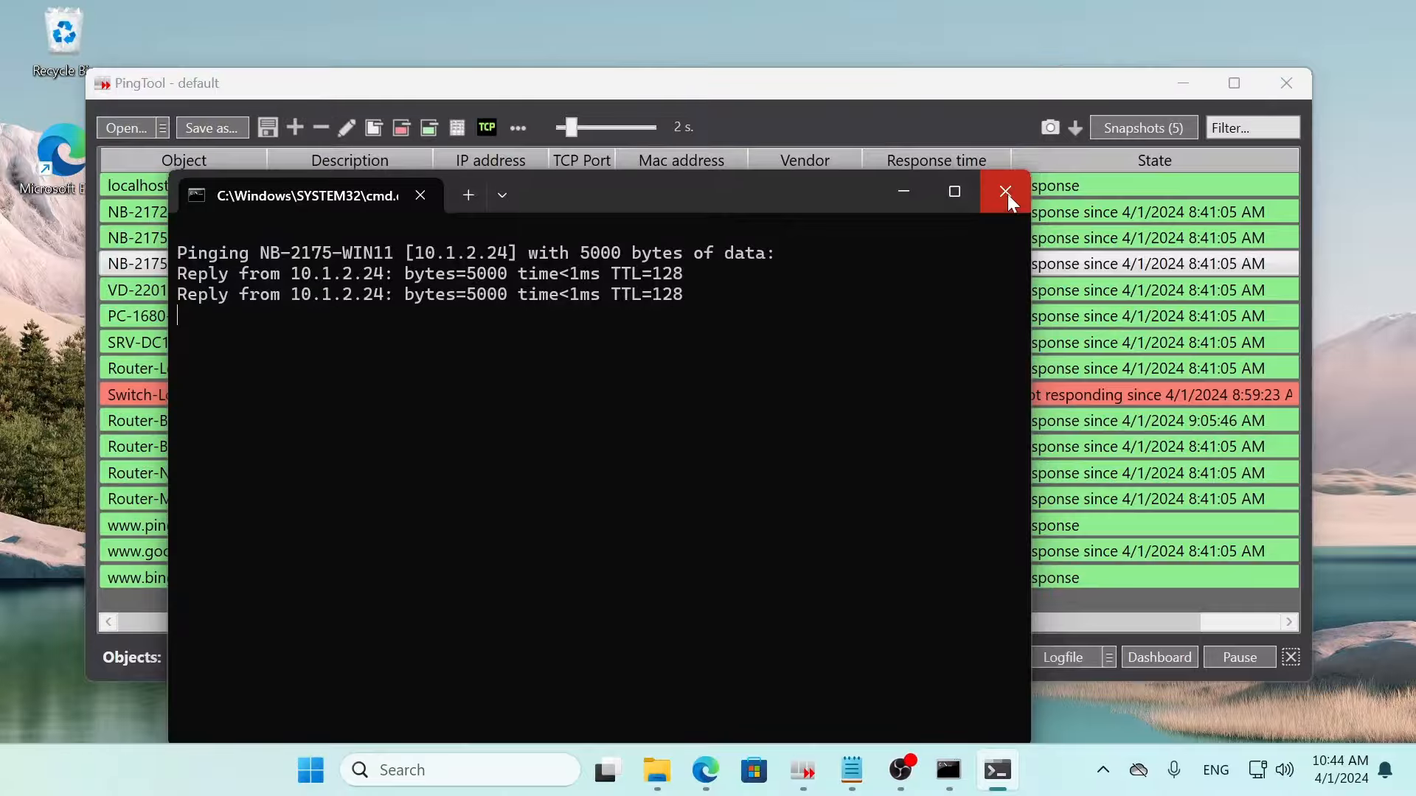
click(1007, 193)
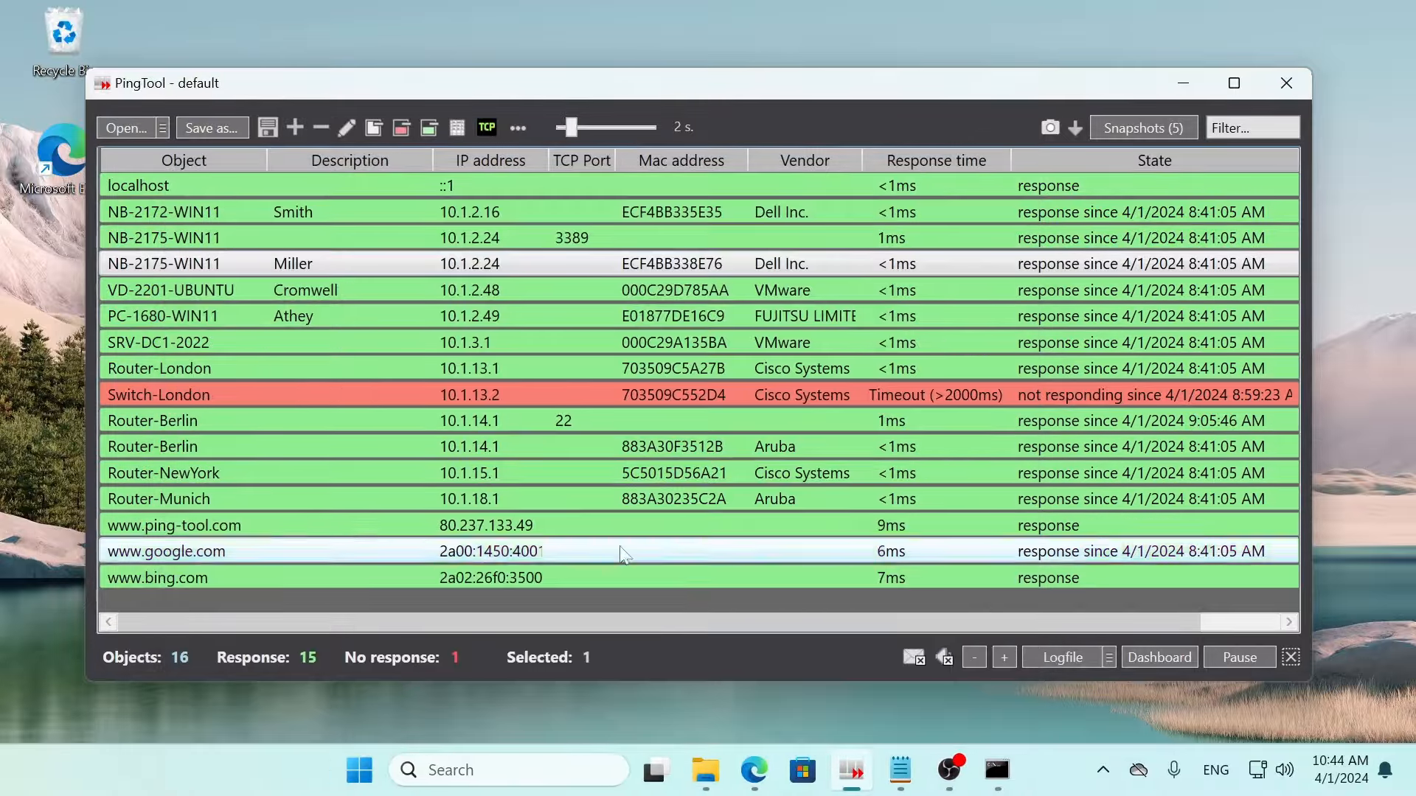
click(555, 600)
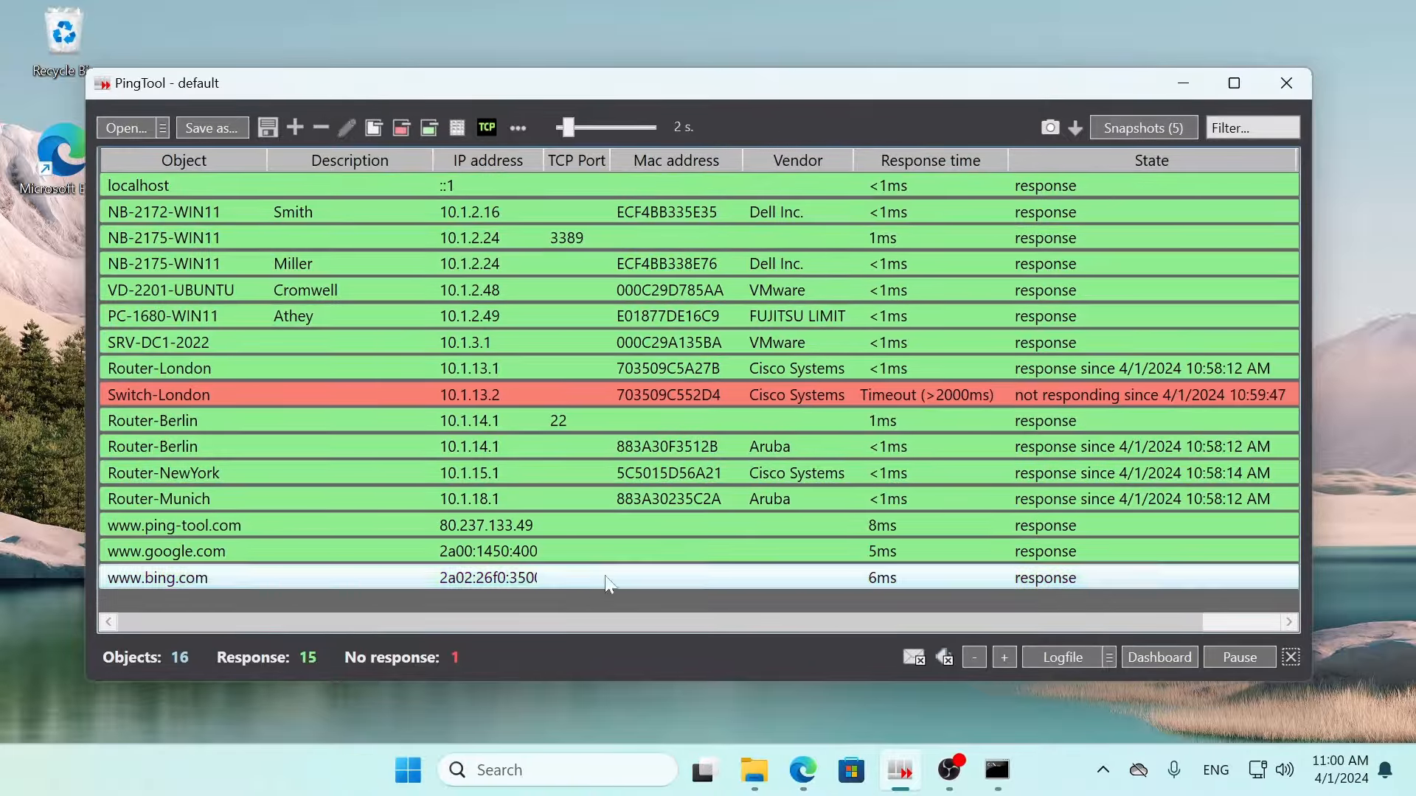
Step: View the option for creating snapshots at a regular interval in seconds, and cancel the dialog
click(1049, 128)
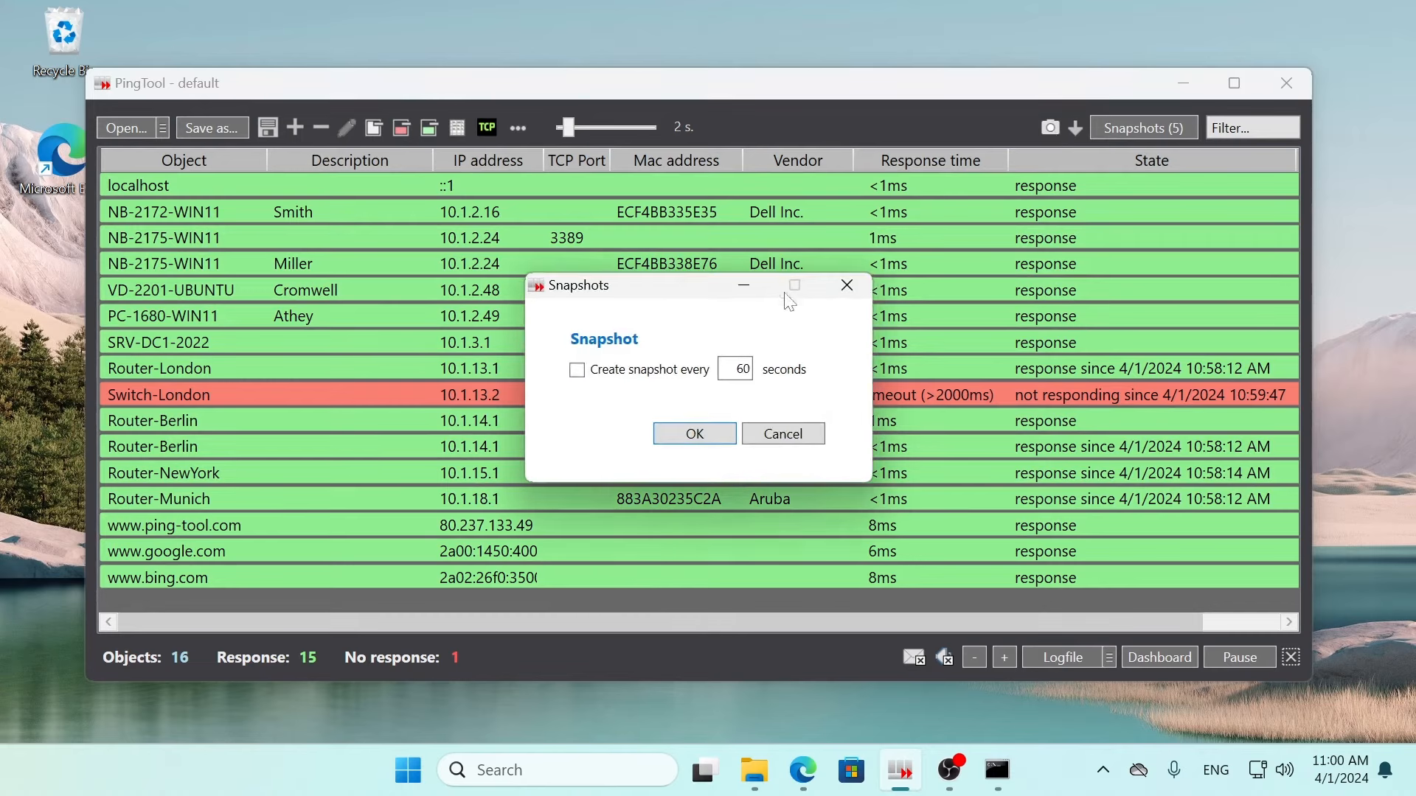
click(641, 372)
click(793, 434)
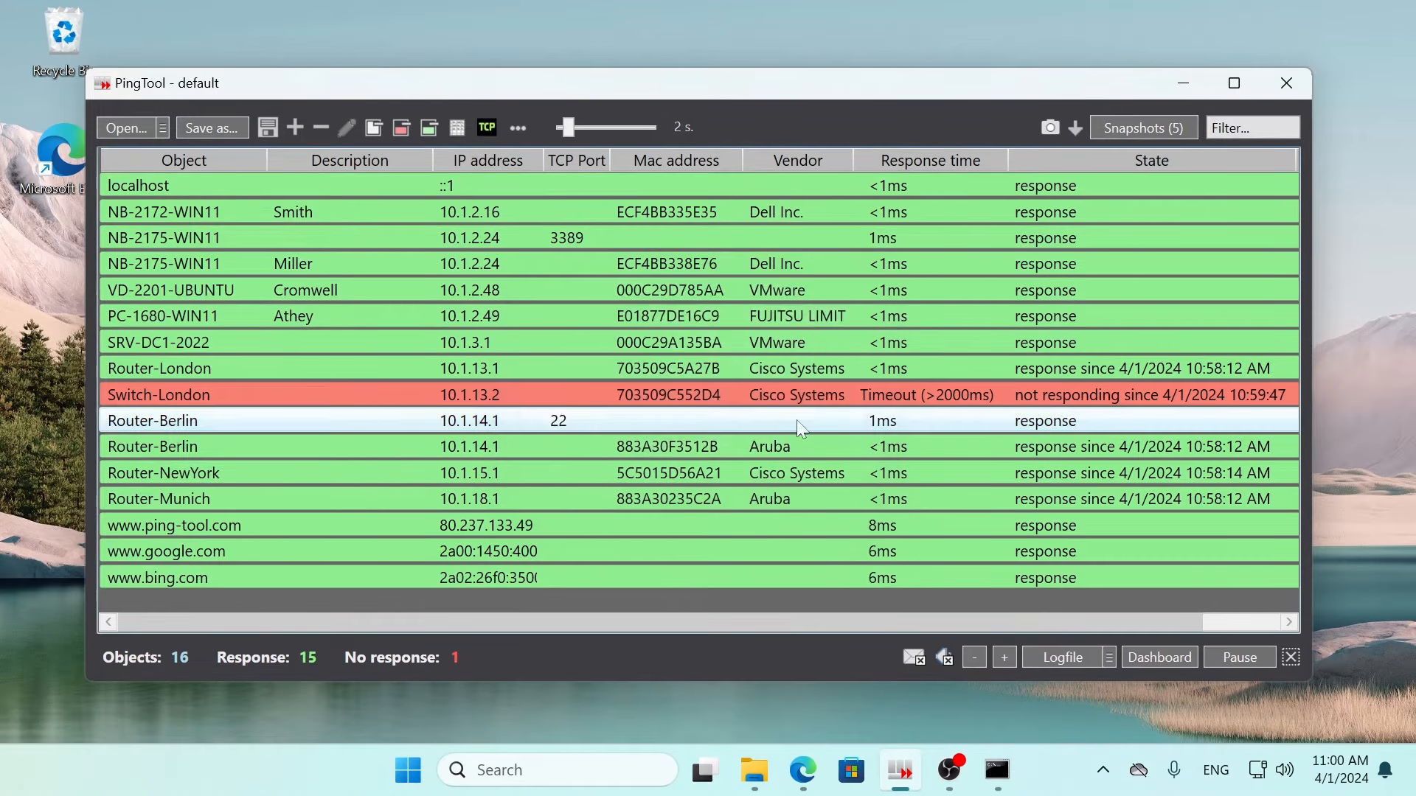
Step: Open the snapshots folder, examine Snapshot 30.03.2024 11-18-08.txt, and close both the file and the folder
click(1147, 131)
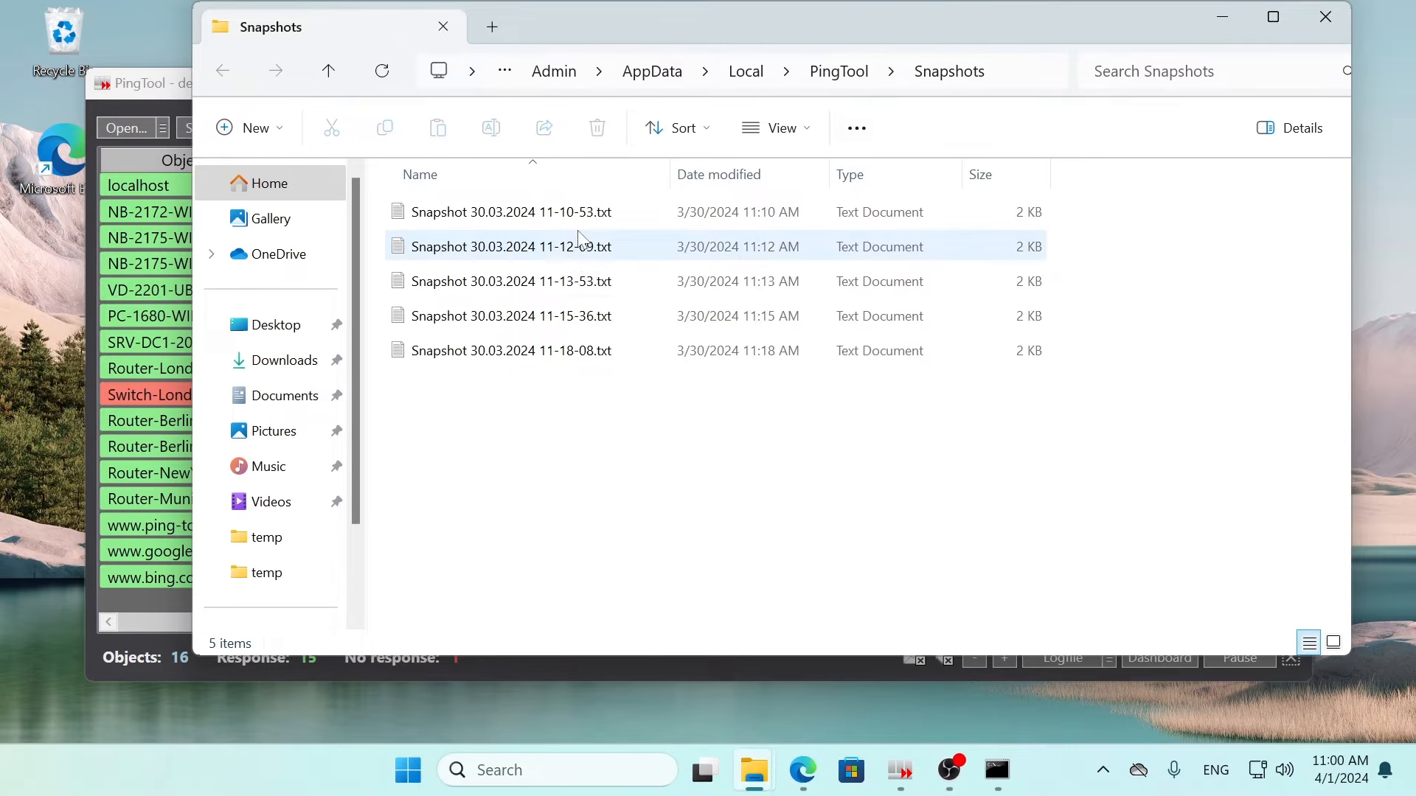
double_click(553, 350)
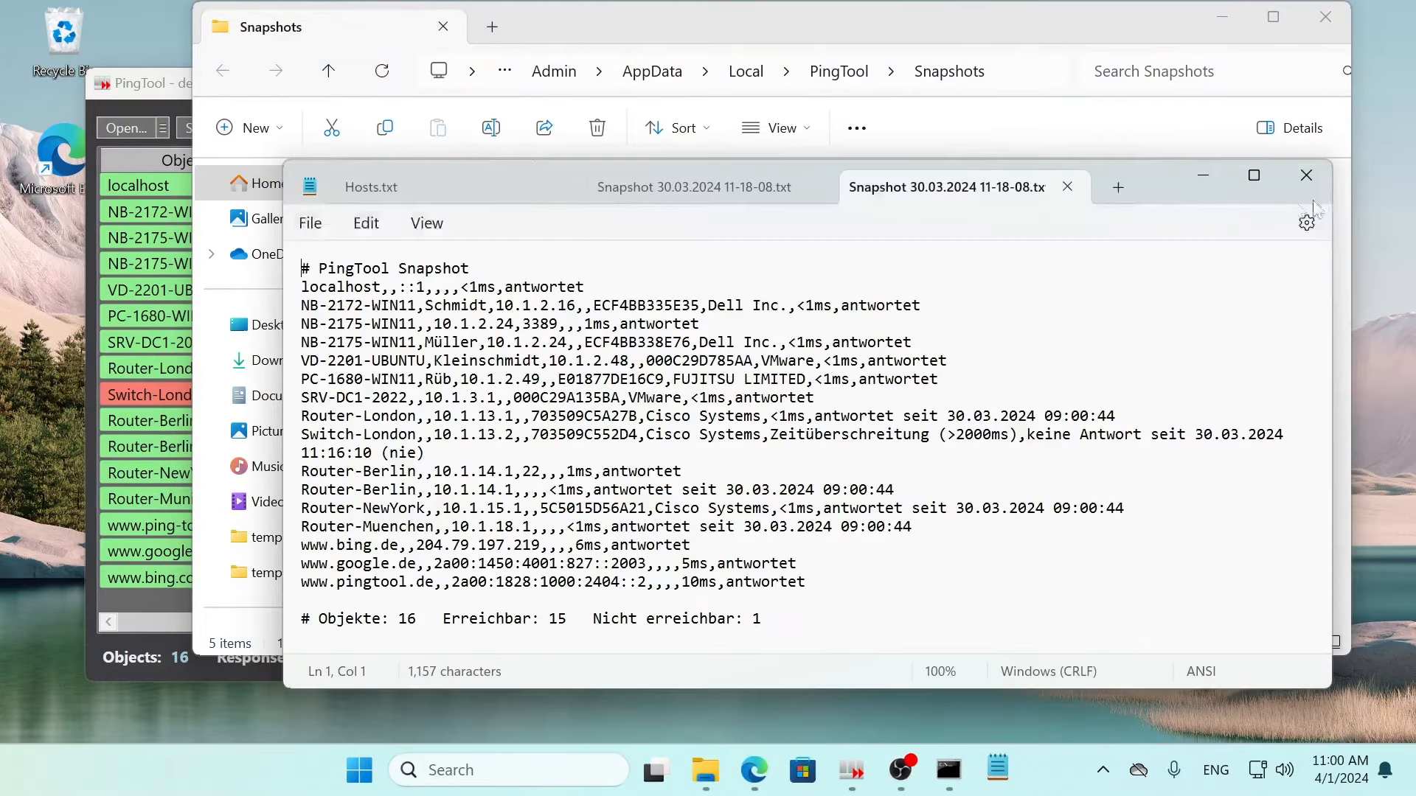
click(1306, 175)
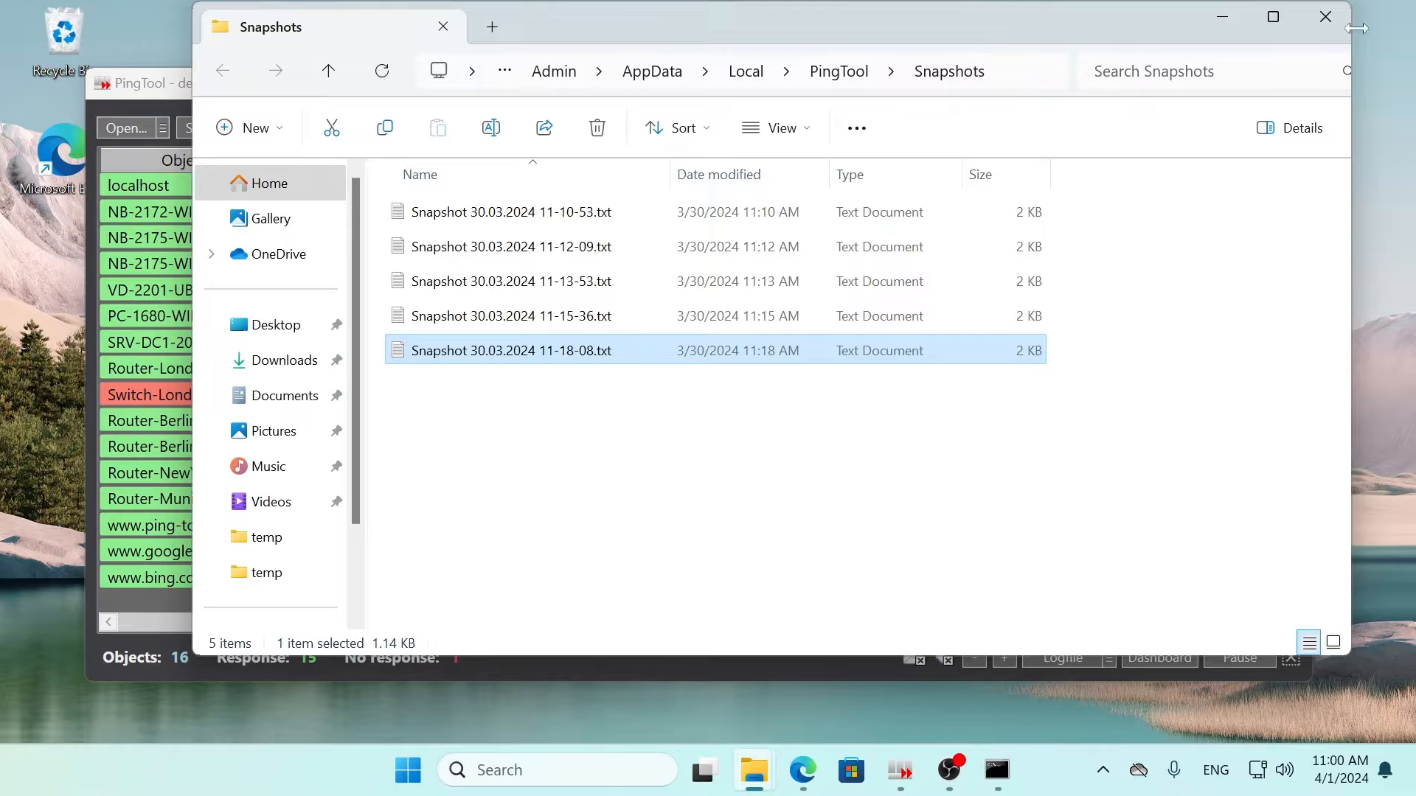
click(1327, 19)
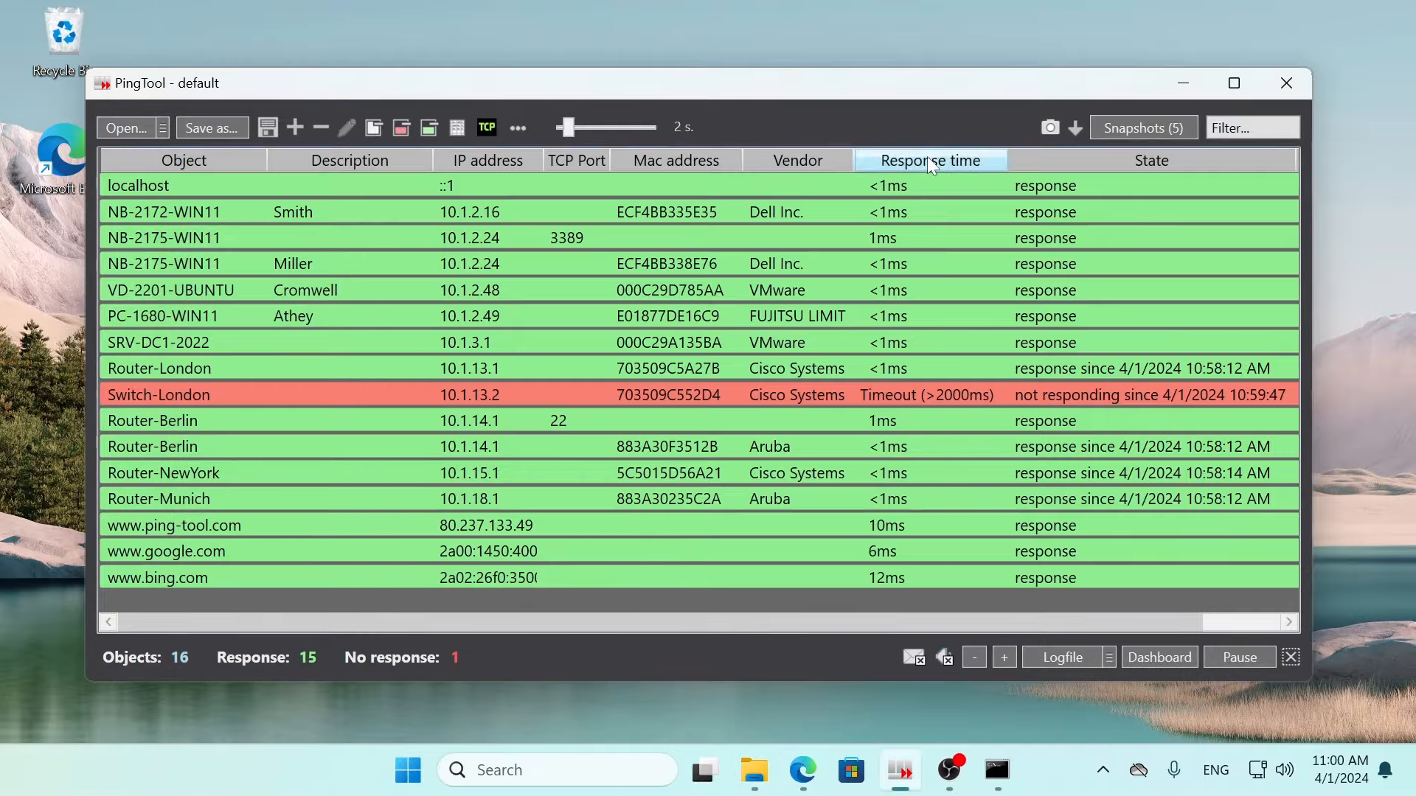
Step: Filter the object list by the word "router"
click(1246, 129)
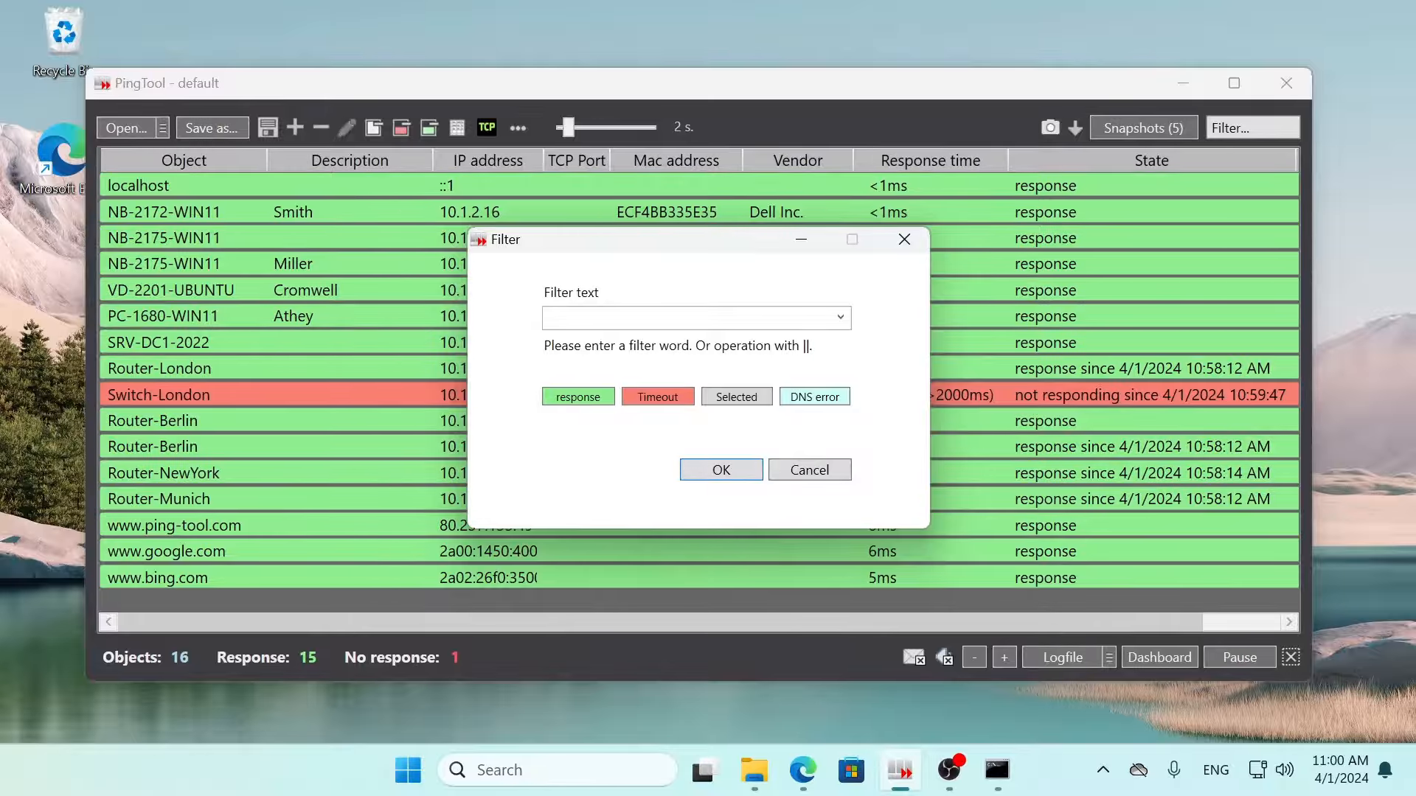
text(router)
click(722, 470)
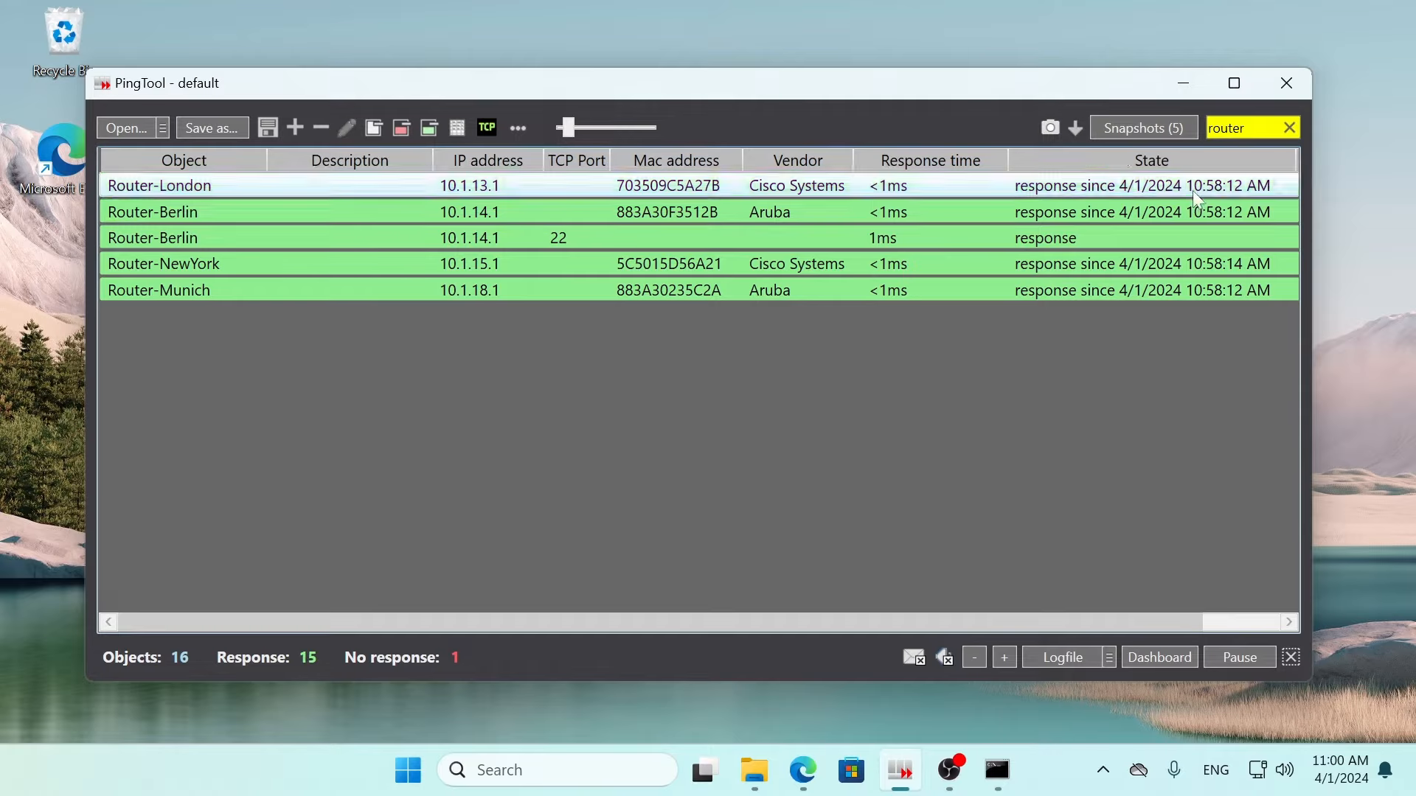
Step: Change the object list filter to the stored expression "switch||router", examine the matches, and clear the filter
click(1246, 130)
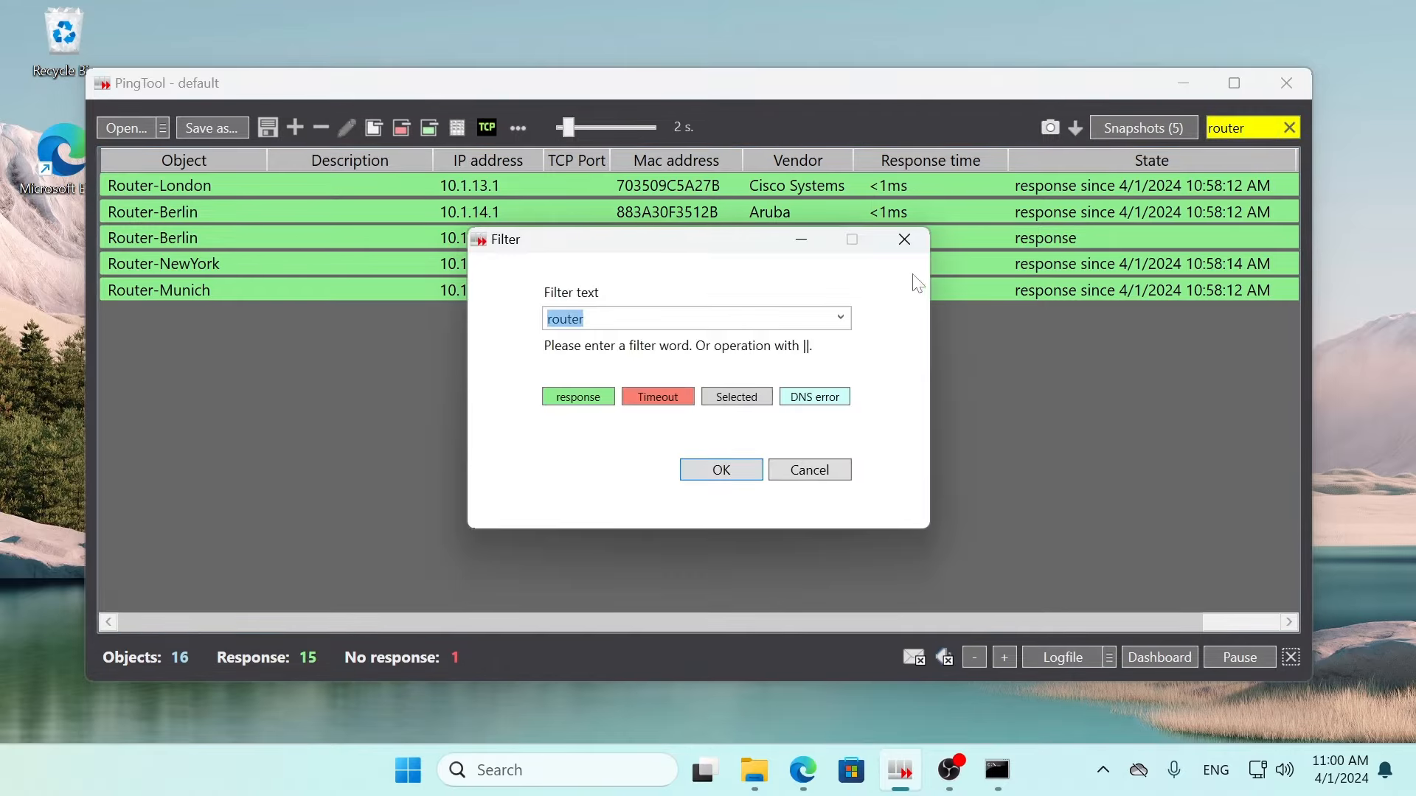
click(840, 317)
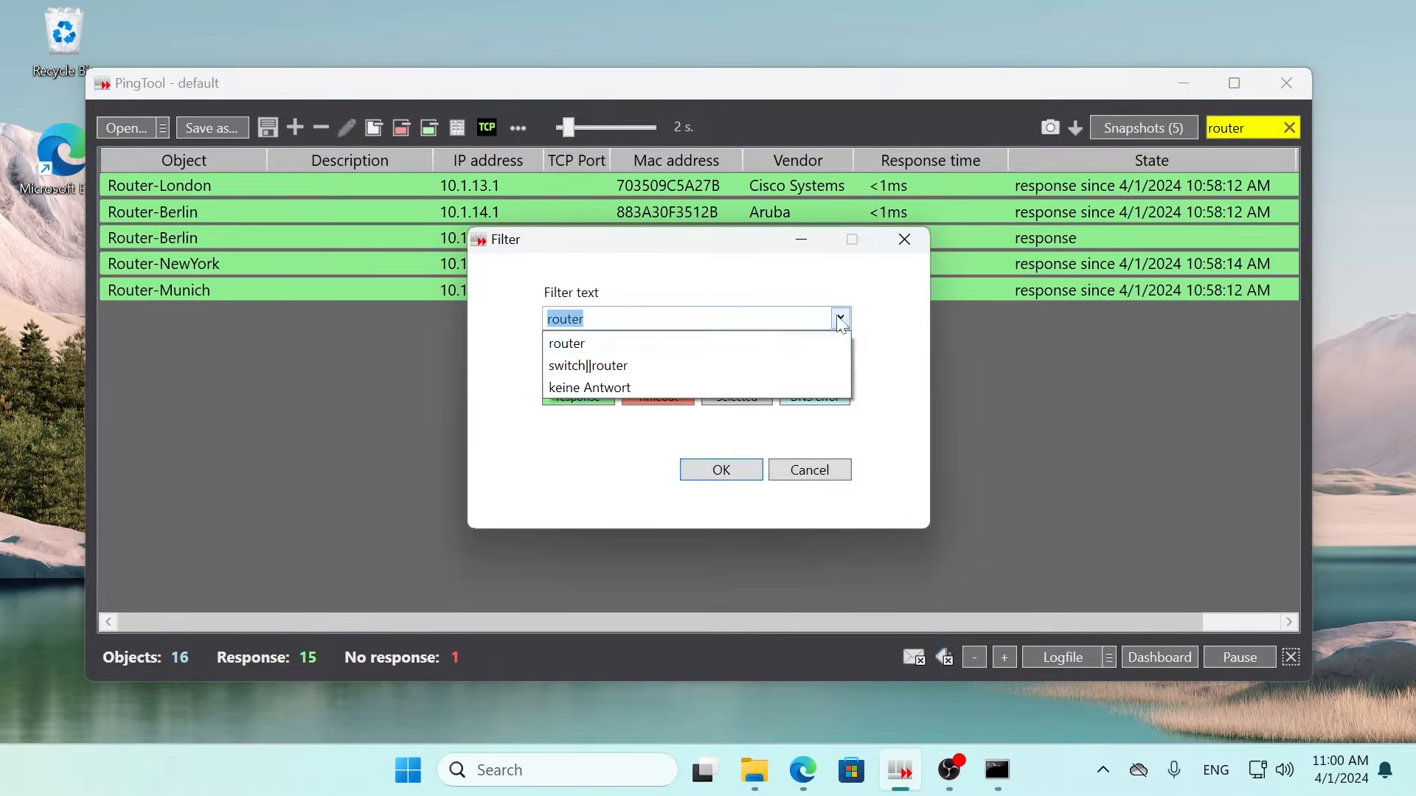
click(680, 366)
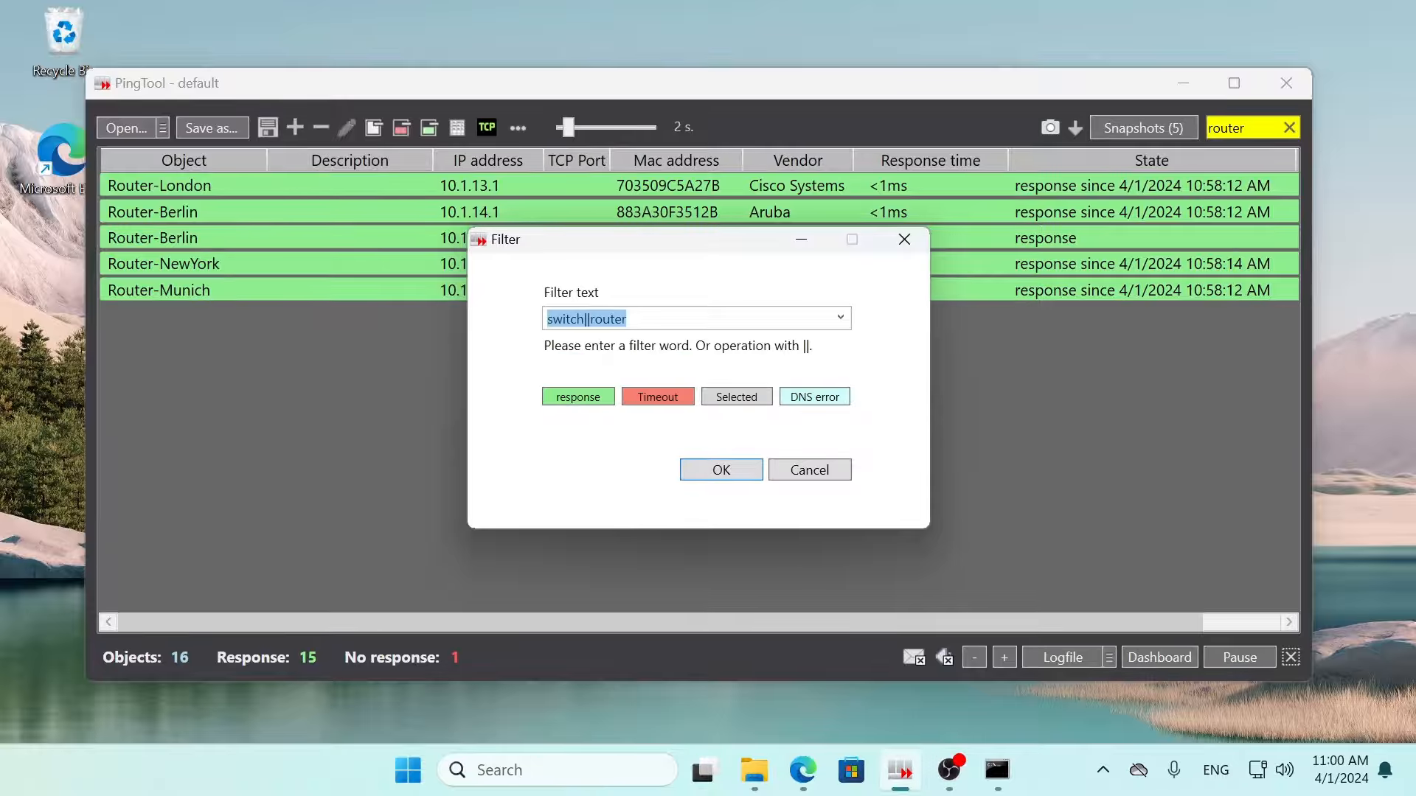
click(727, 472)
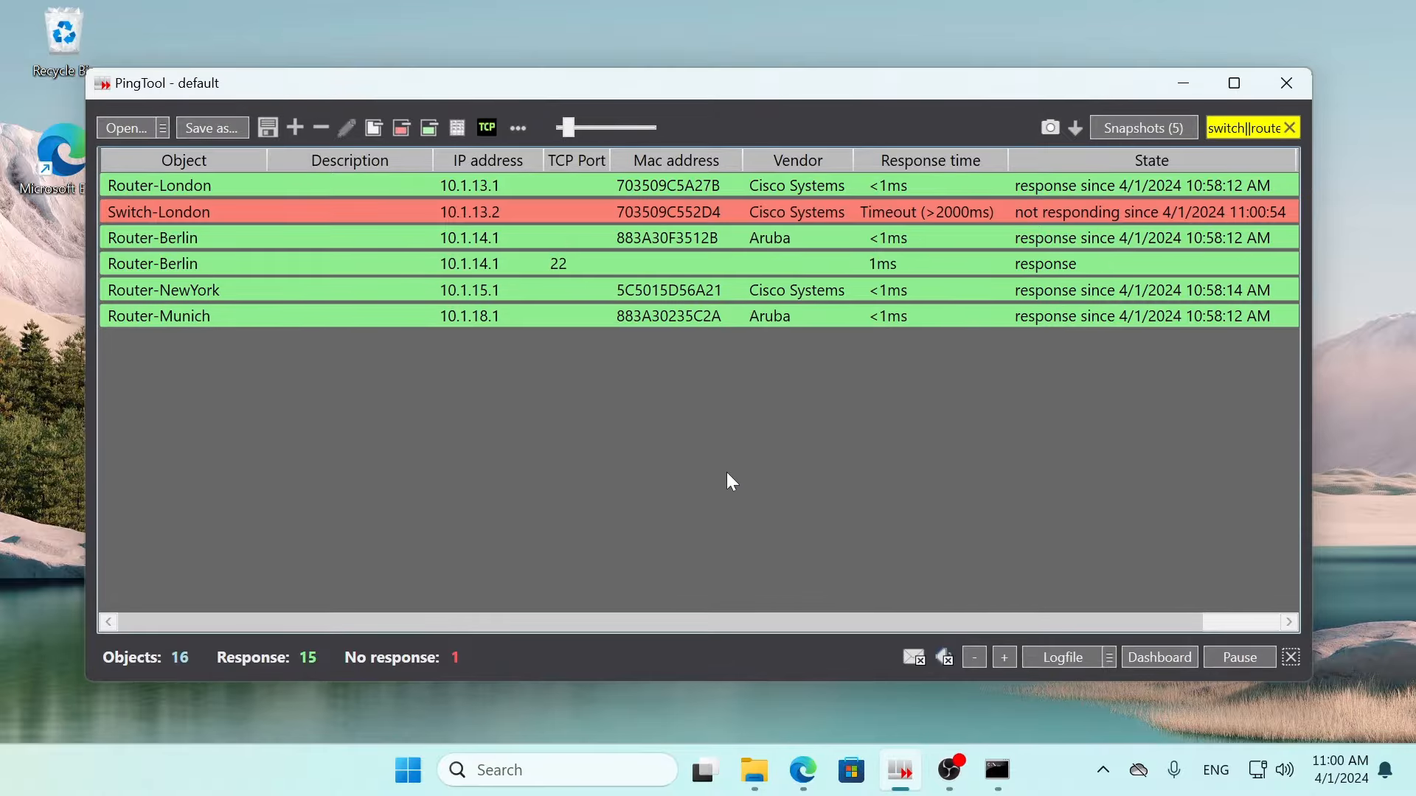
click(1289, 128)
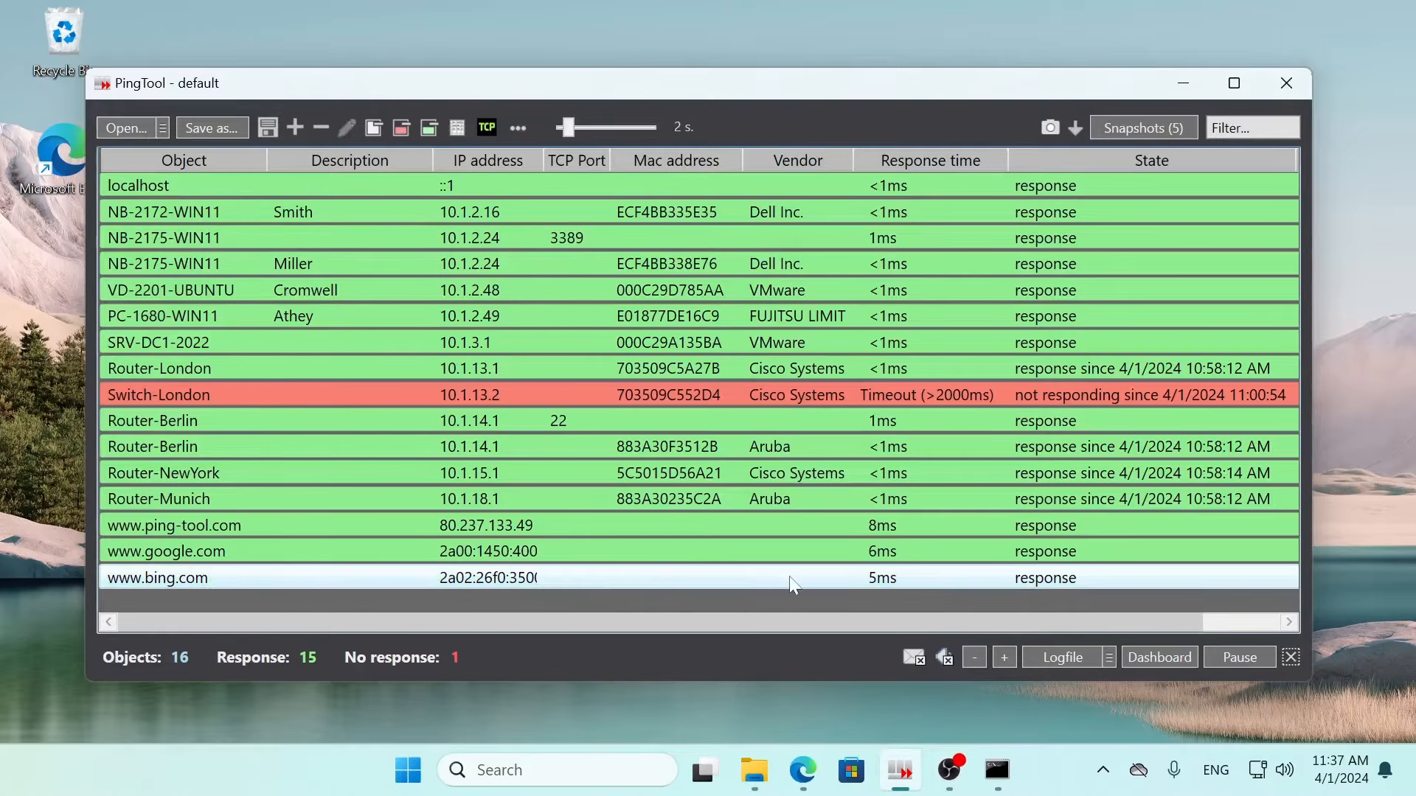
Step: Open the PingTool.log file in the text editor, examine its latest entries, and close it
click(1062, 657)
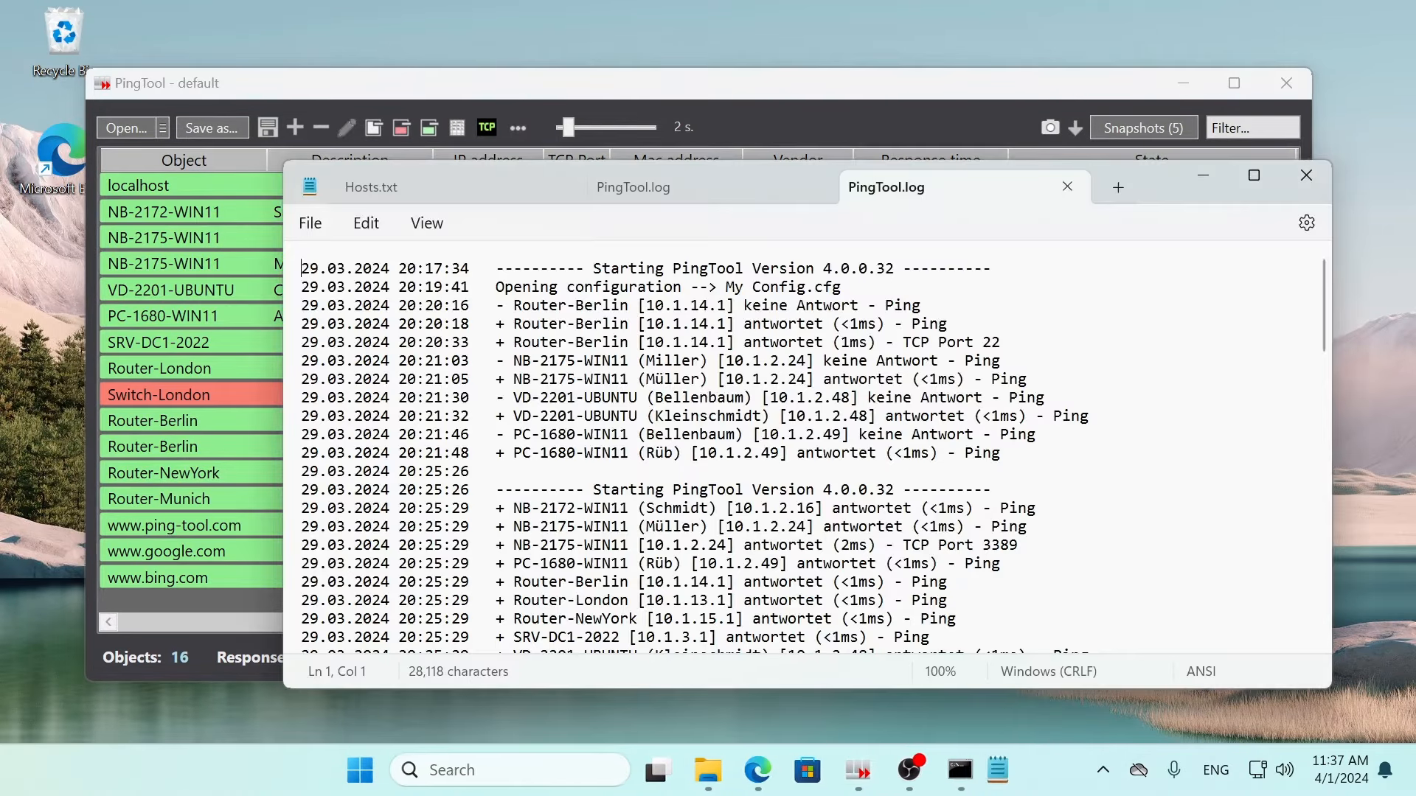
drag(1324, 311, 1329, 675)
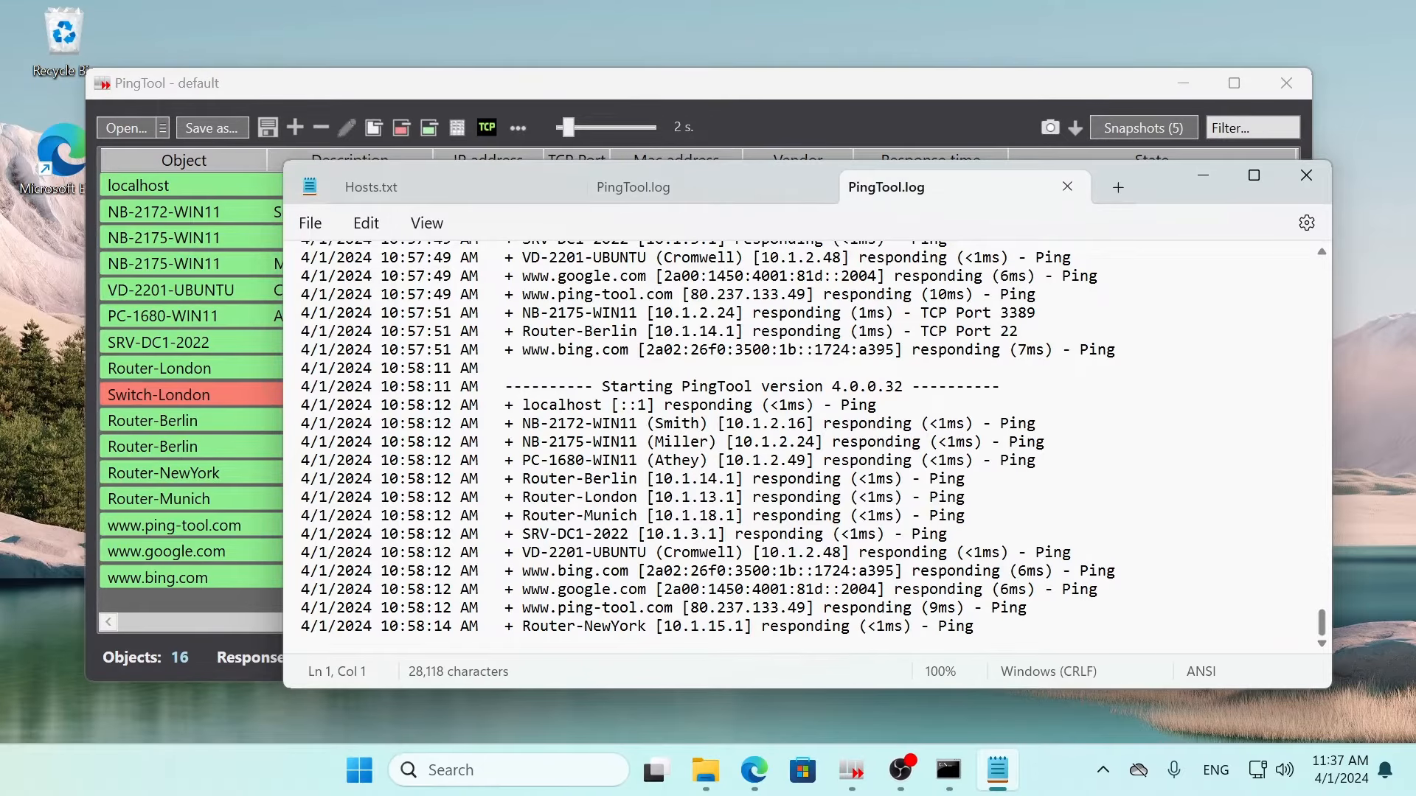
click(1306, 175)
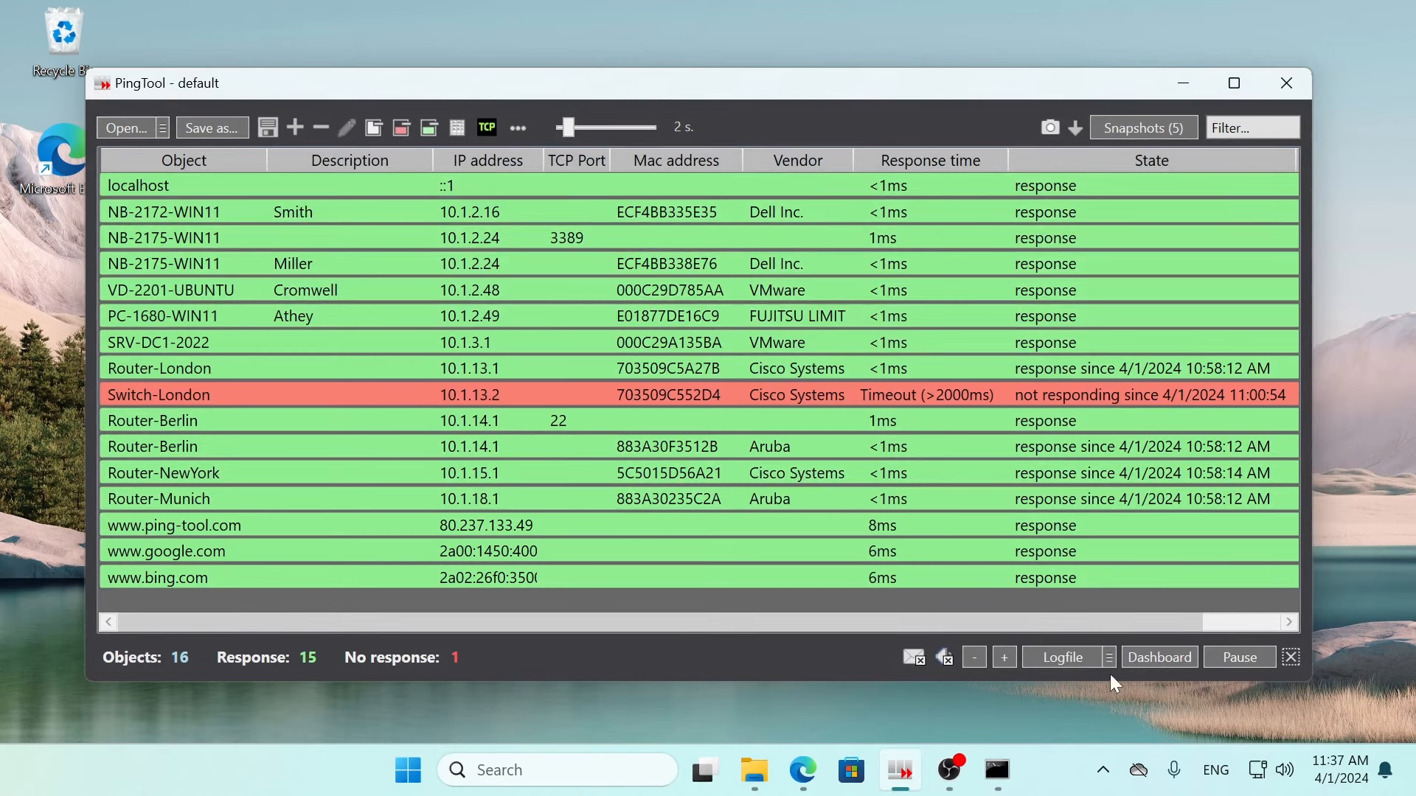
Step: Open PingTool.log in the DisplayTool real-time viewer, examine the most recent responses, and close the viewer
click(1109, 658)
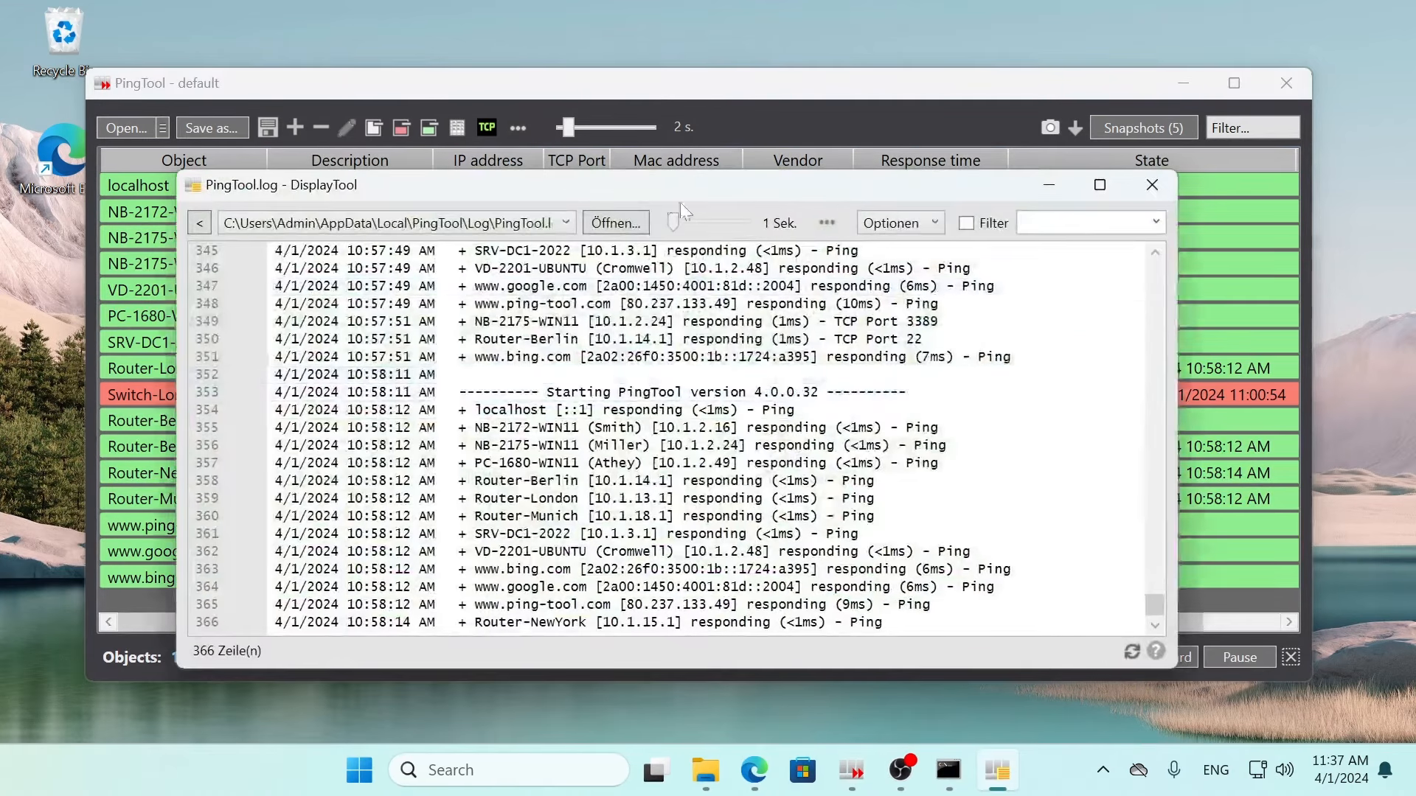
drag(662, 187, 757, 180)
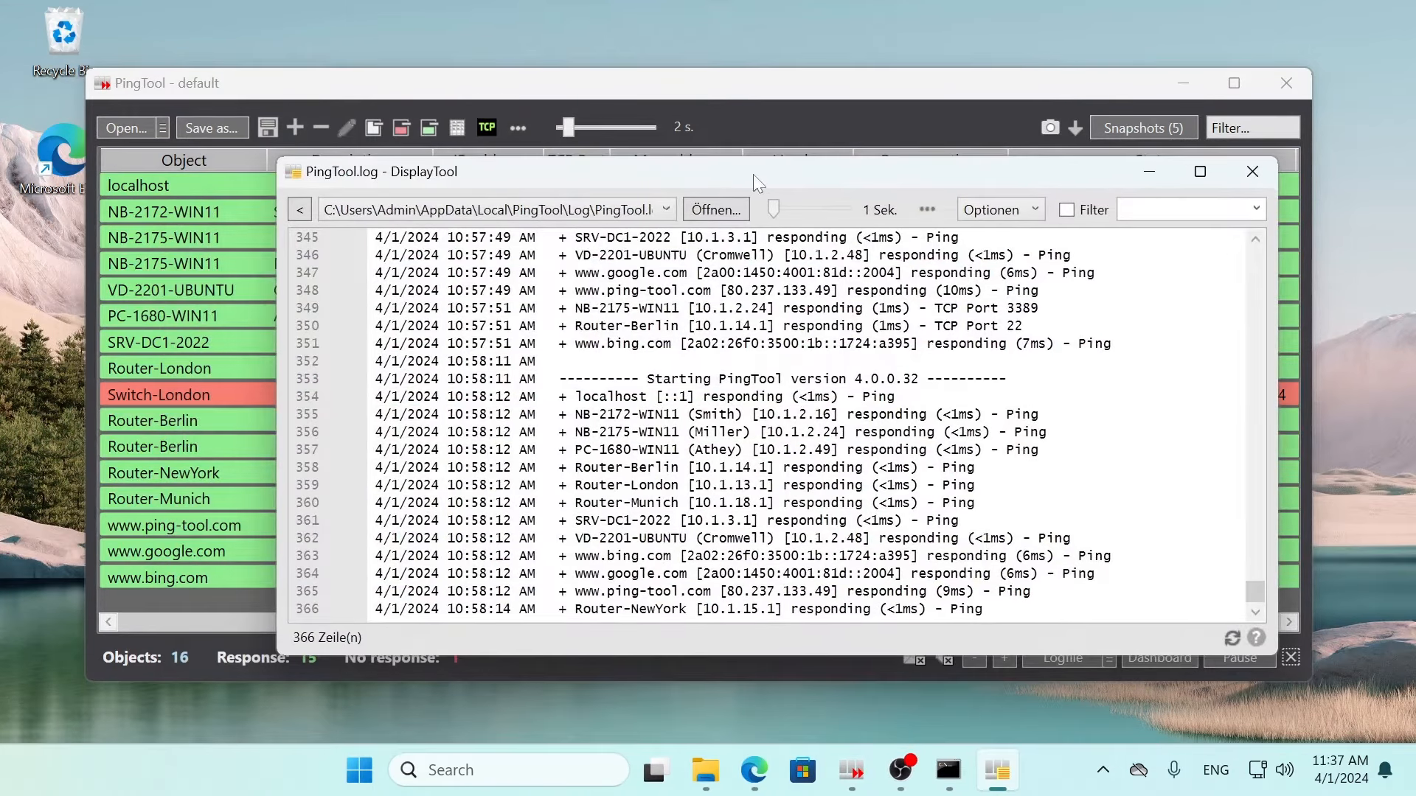
click(907, 292)
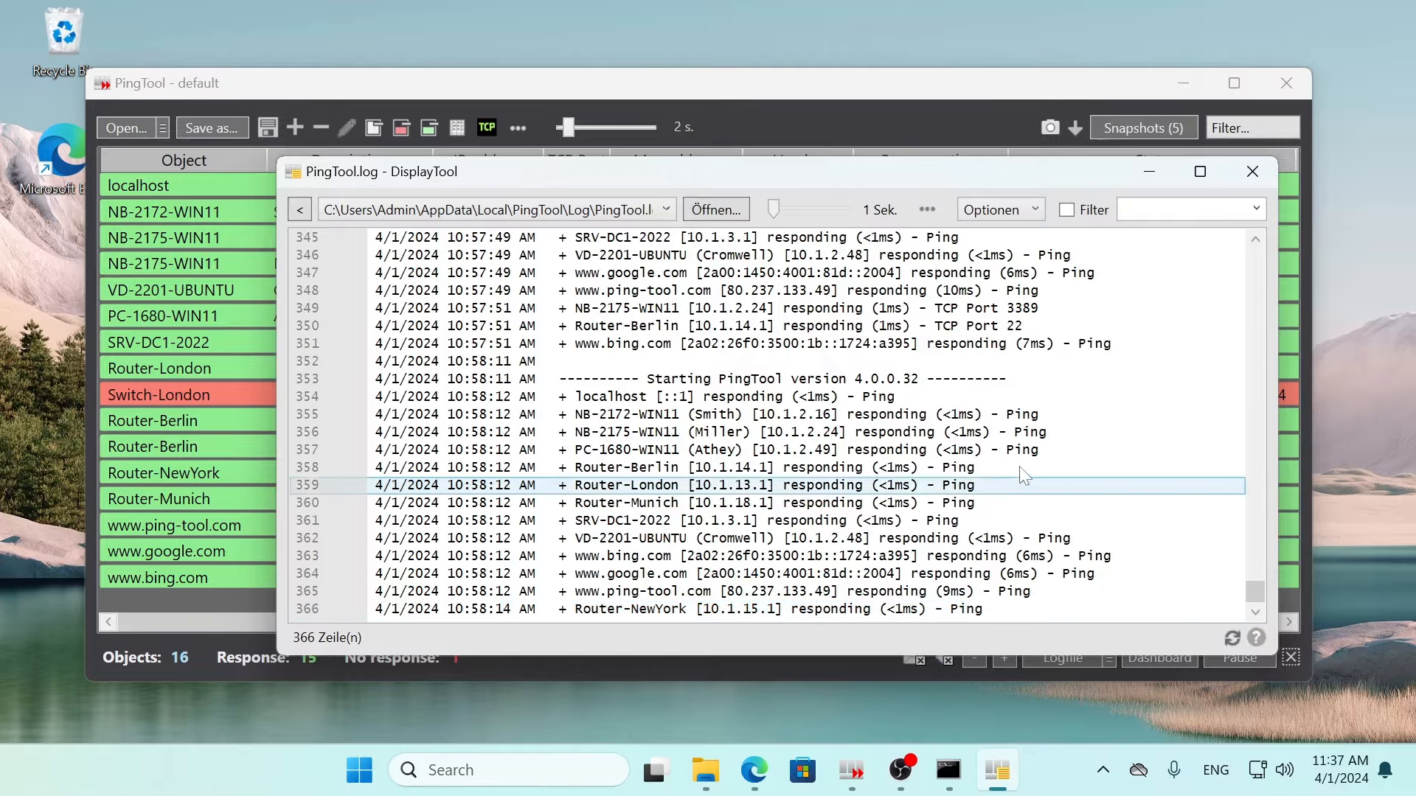
click(1261, 172)
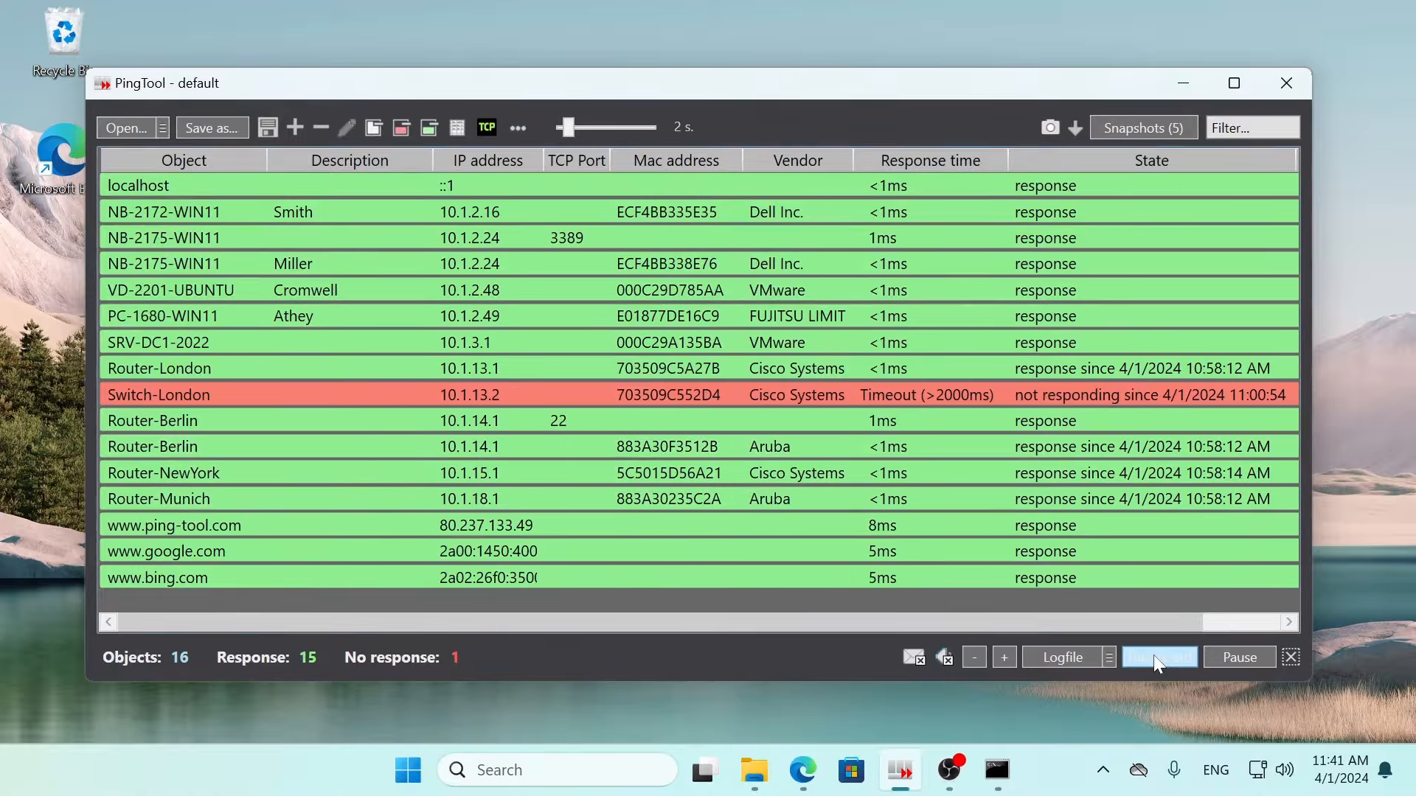
Step: Open the monitoring dashboard and reposition its window over the object list
click(1154, 657)
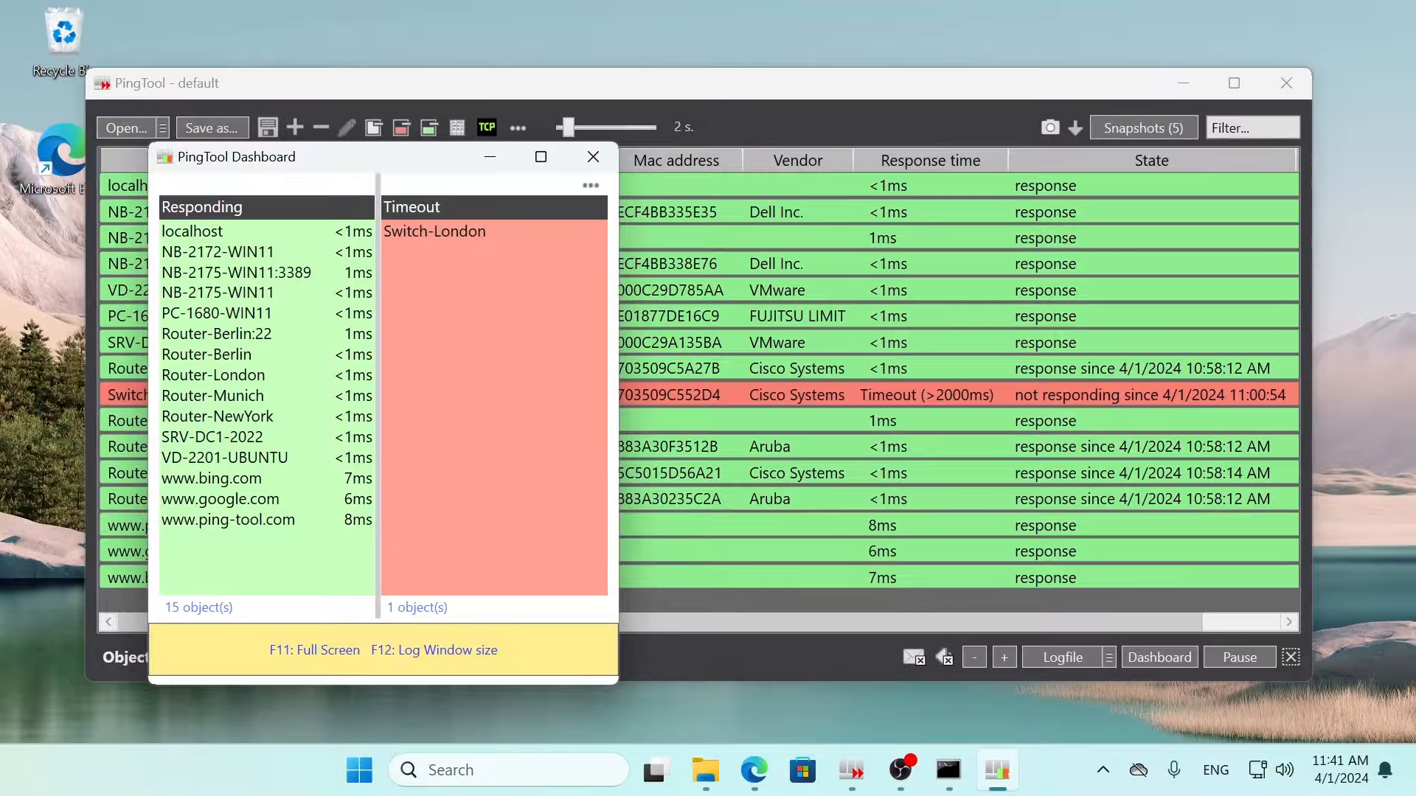
drag(365, 158, 461, 150)
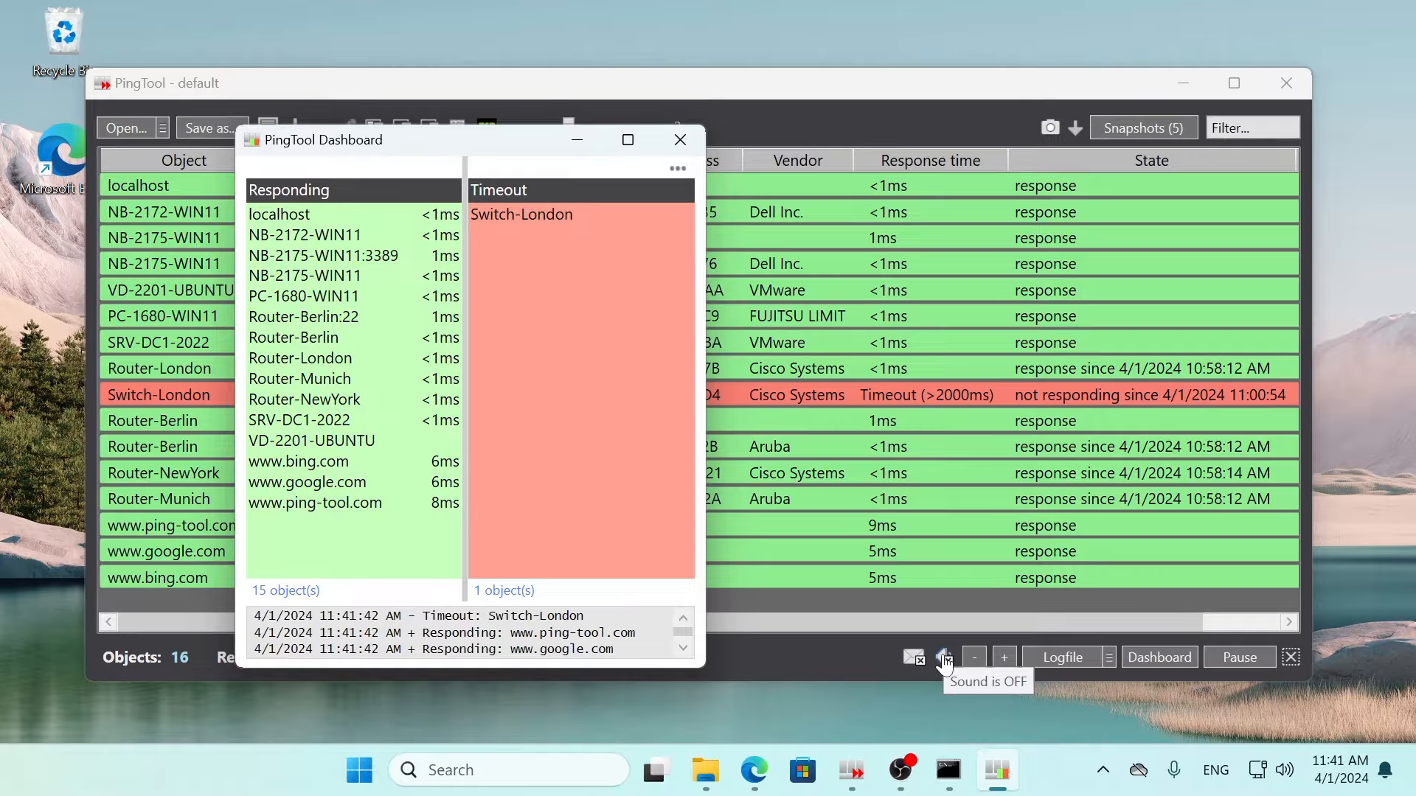
Step: Highlight Switch-London in the dashboard's Timeout list, view the dashboard maximized, and close it
double_click(548, 214)
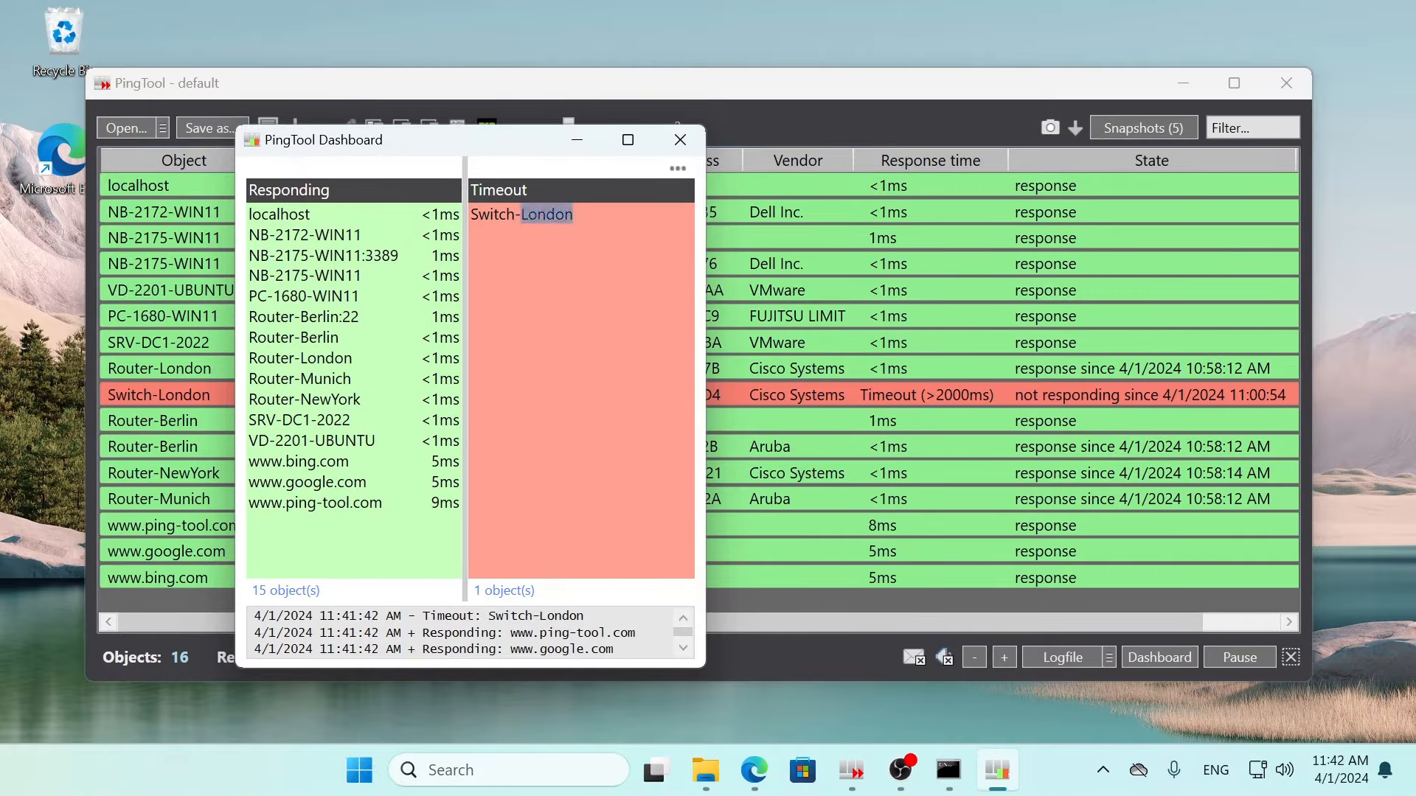
drag(547, 214, 461, 207)
click(631, 141)
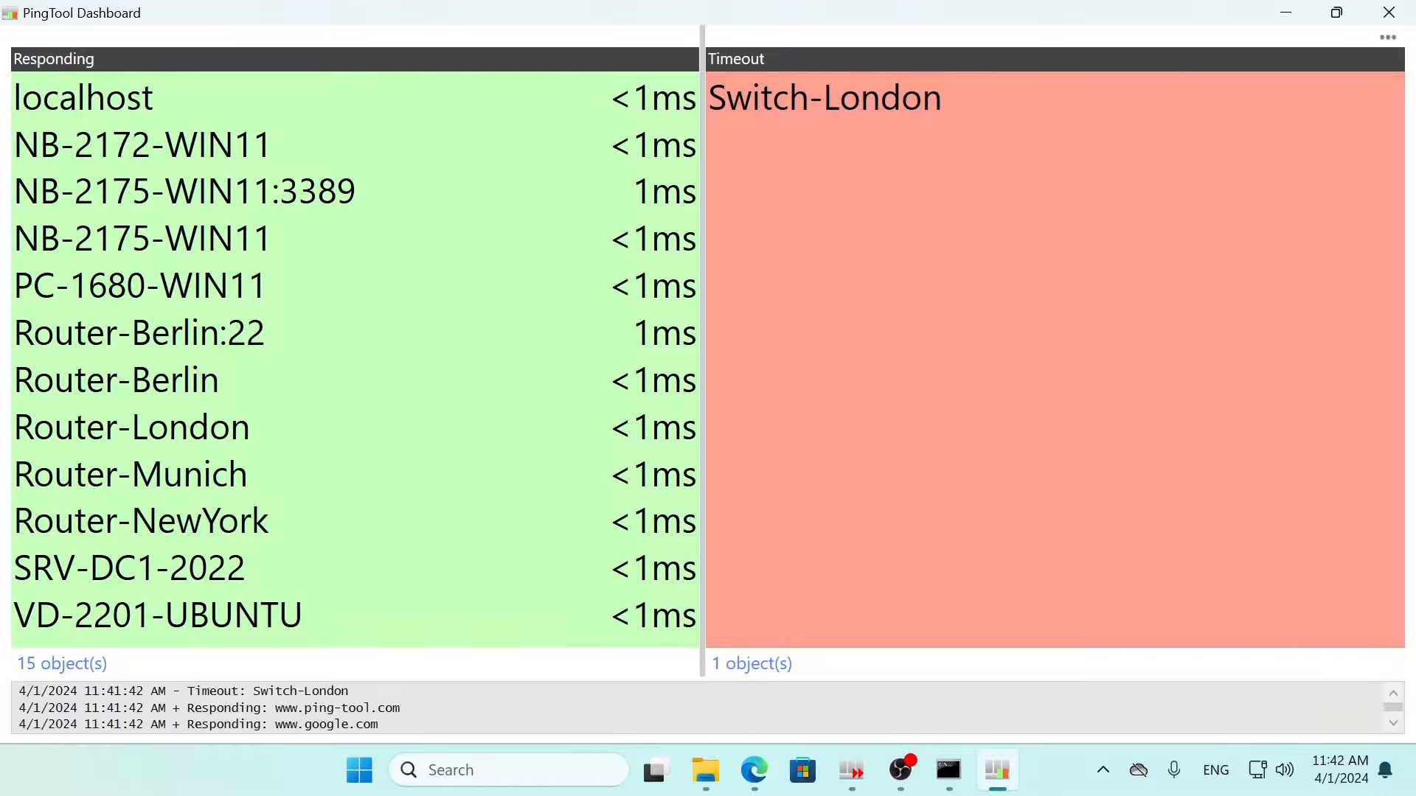
click(1388, 13)
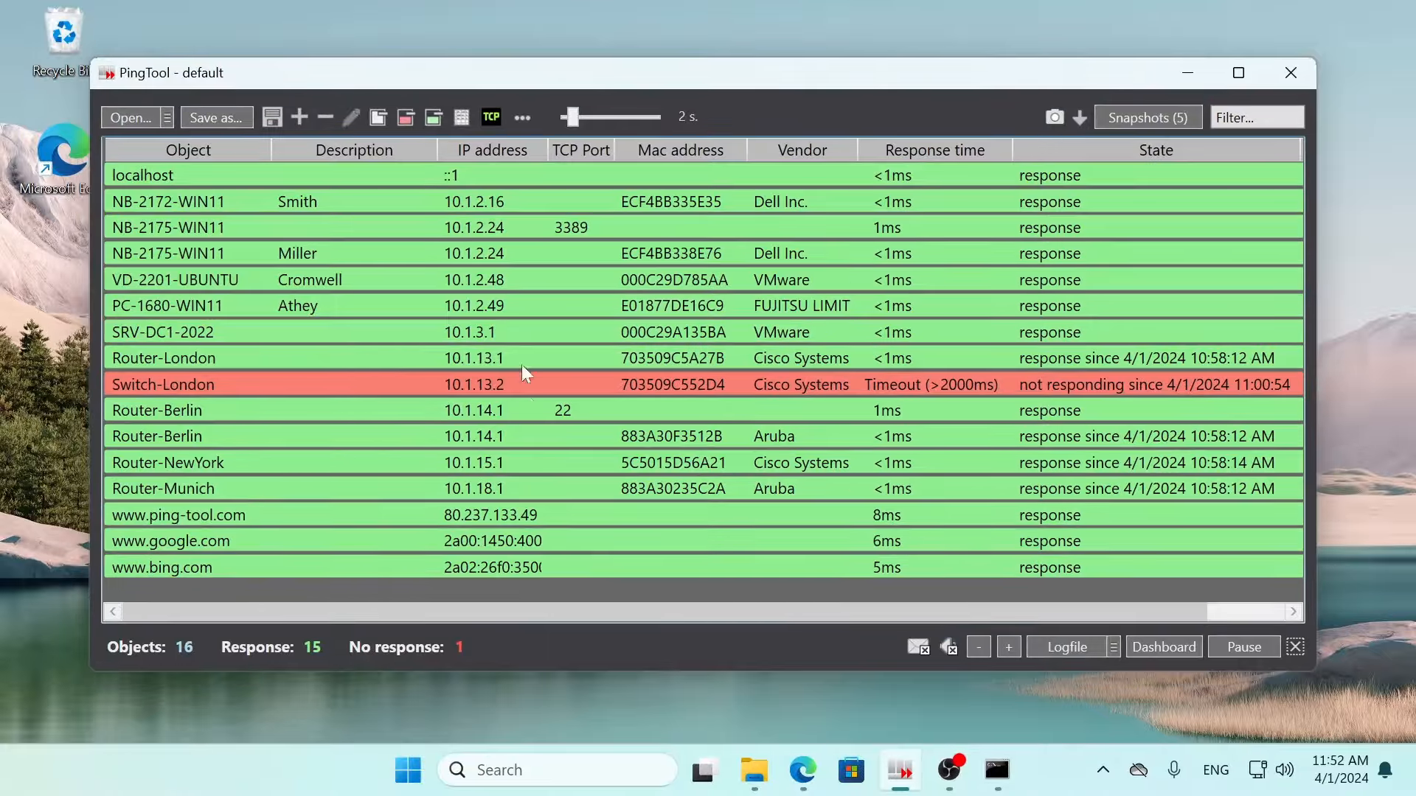
Step: Open the mail notification settings, examine the warning and alarm script options, and cancel without saving
click(522, 117)
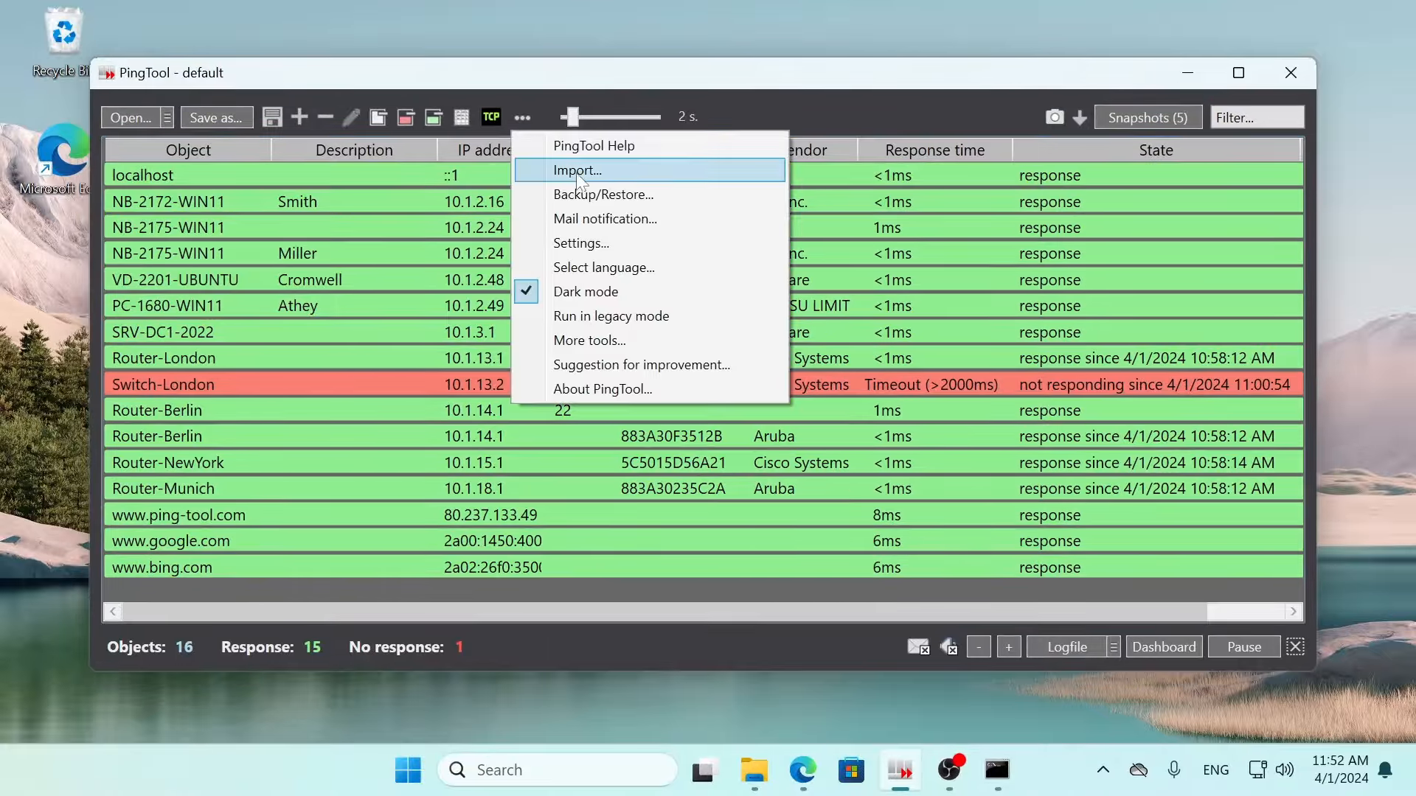
click(606, 218)
click(509, 145)
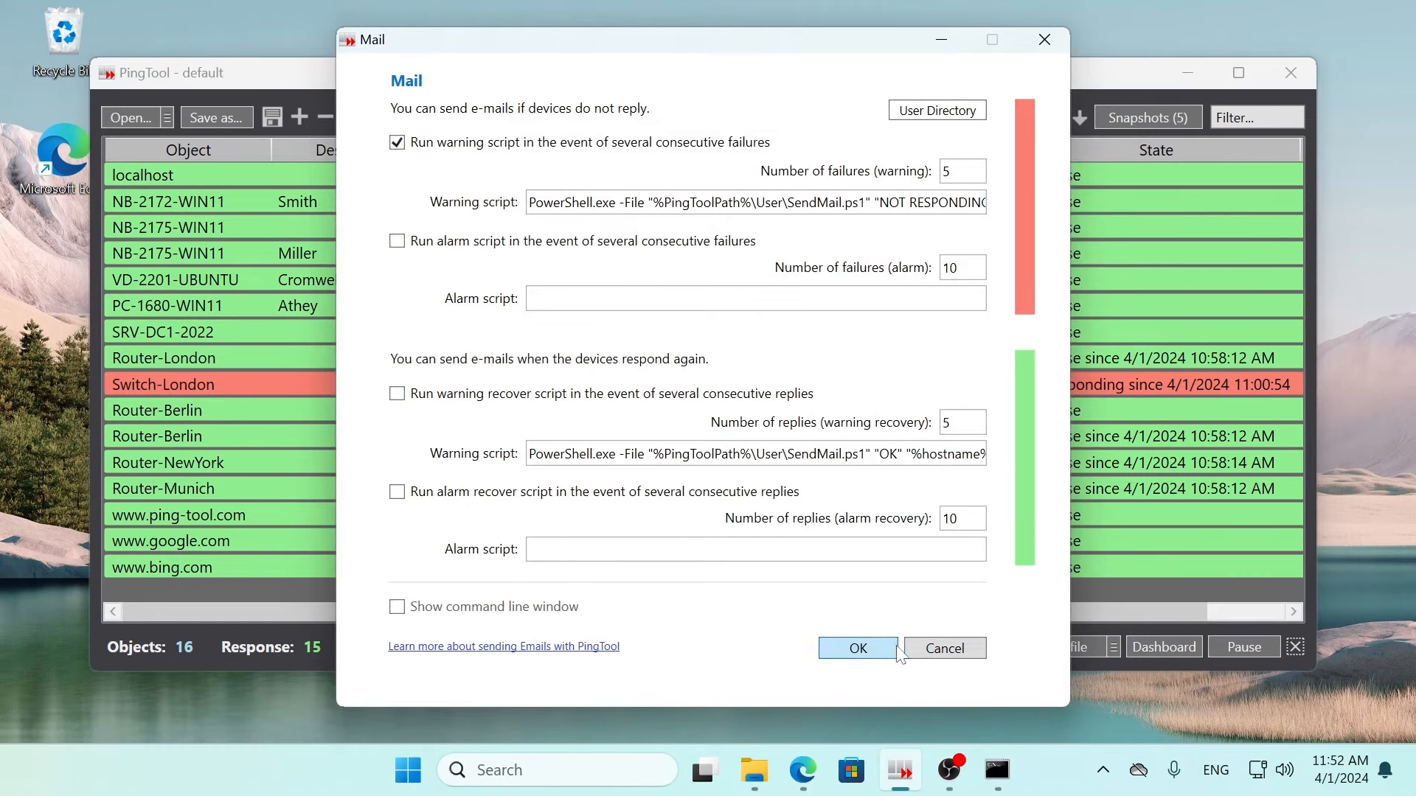
click(942, 652)
Step: Back up the PingTool configuration to MyBackup.zip in the PingTool-Backup folder, replacing the existing file
click(523, 118)
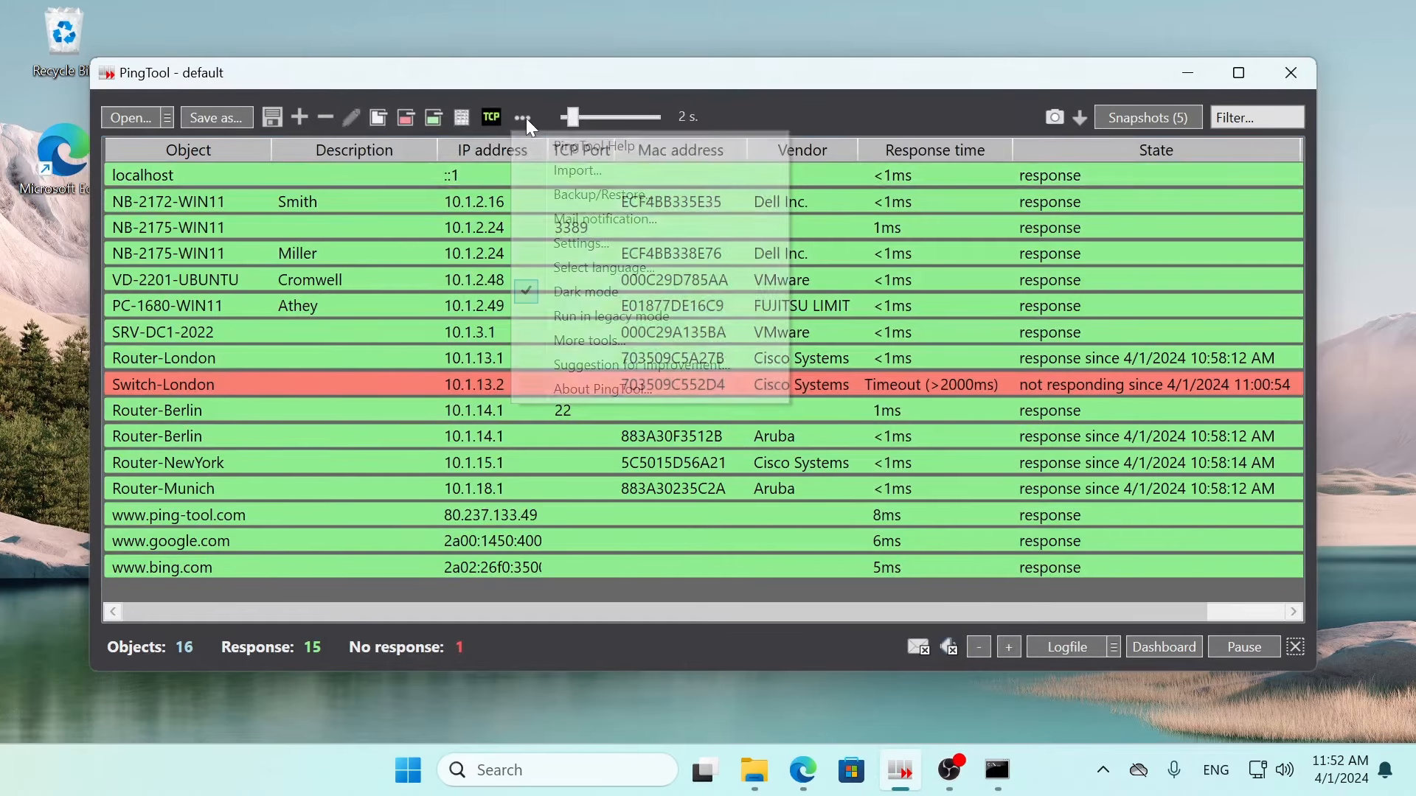
click(604, 196)
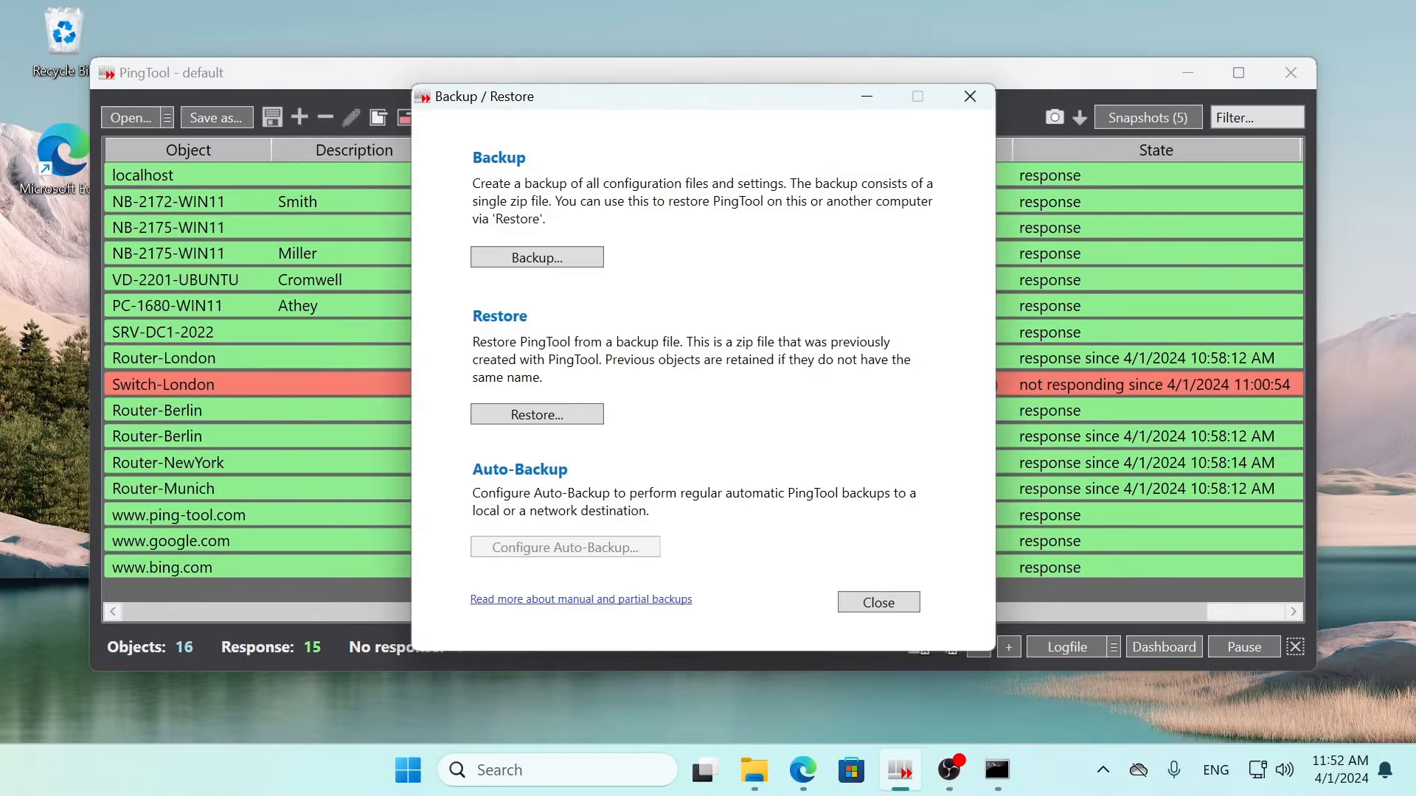
click(536, 258)
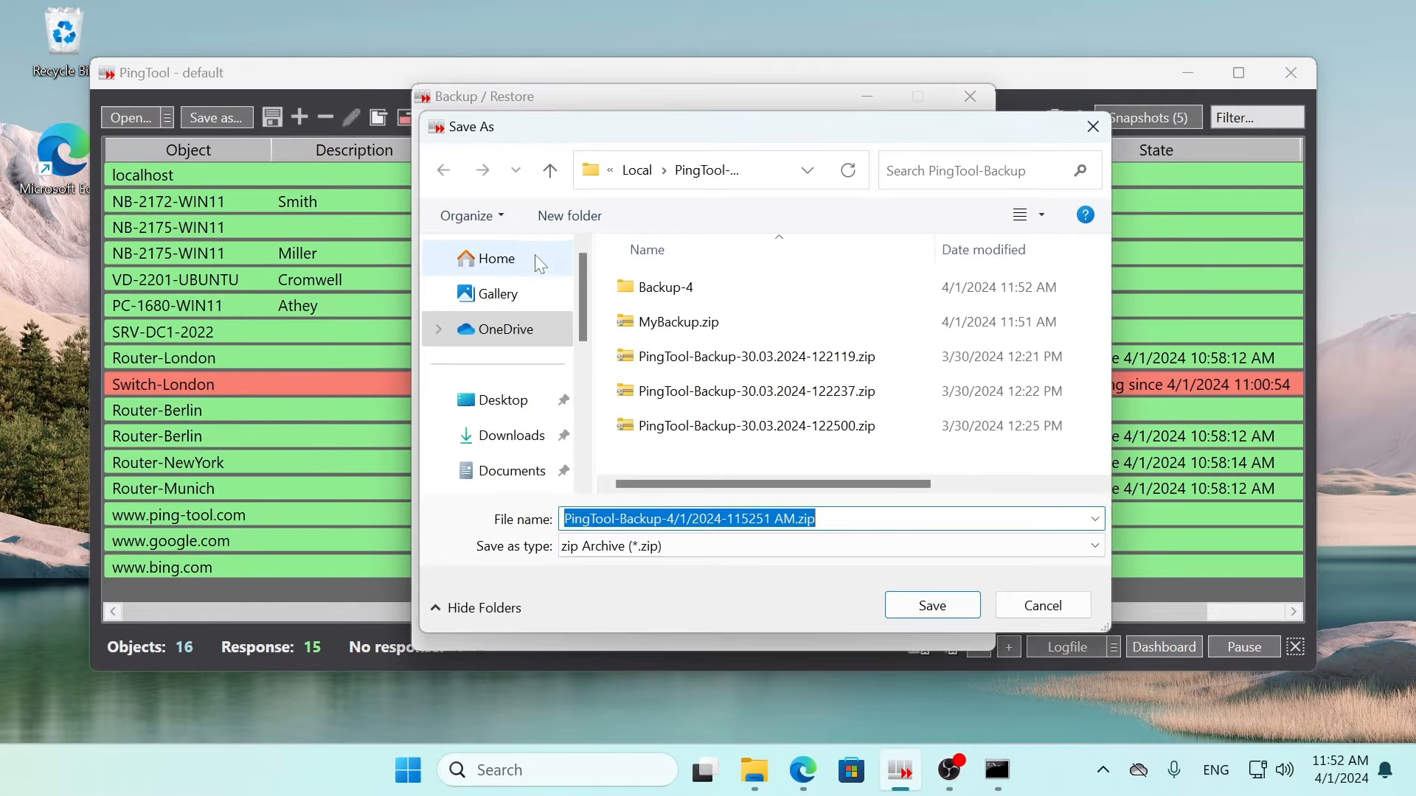
click(678, 321)
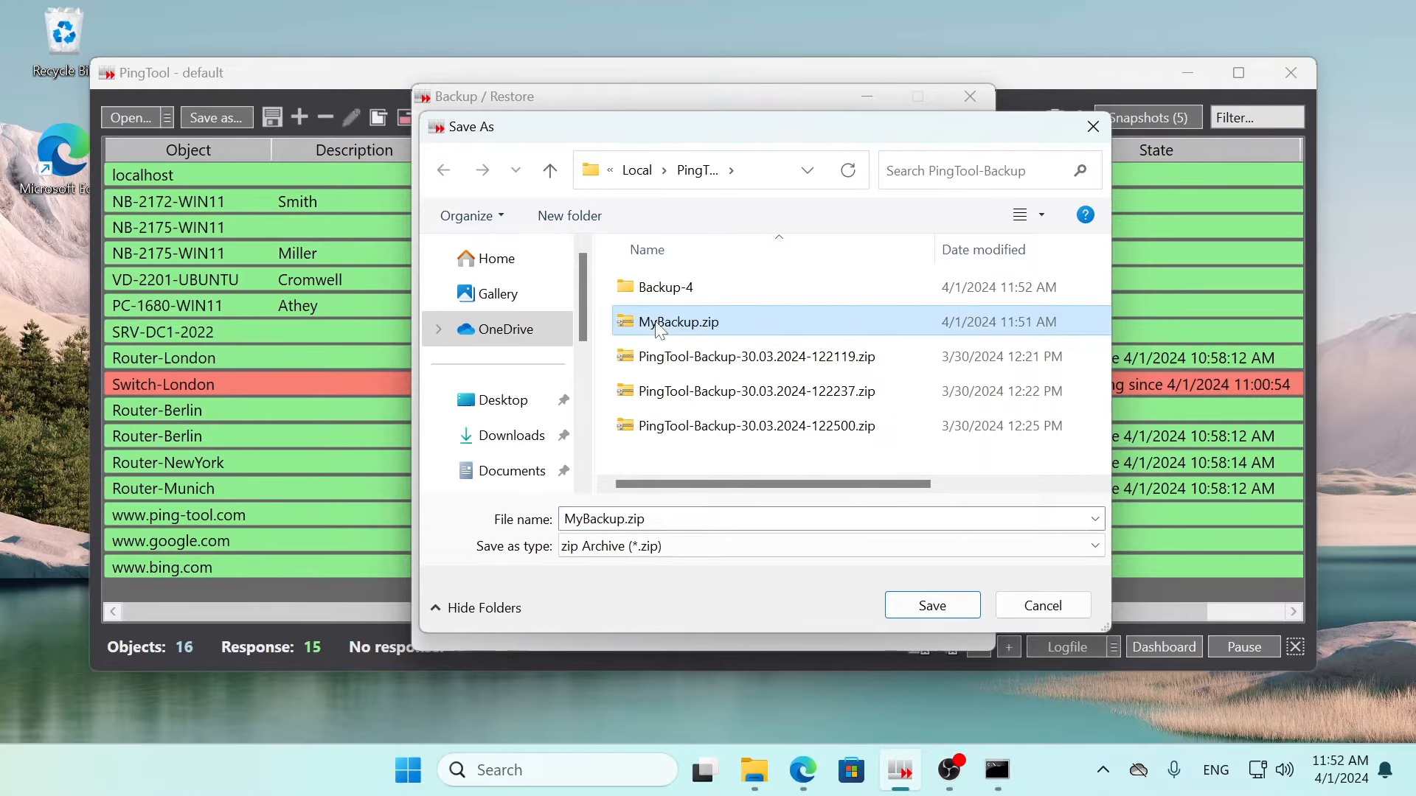
click(919, 606)
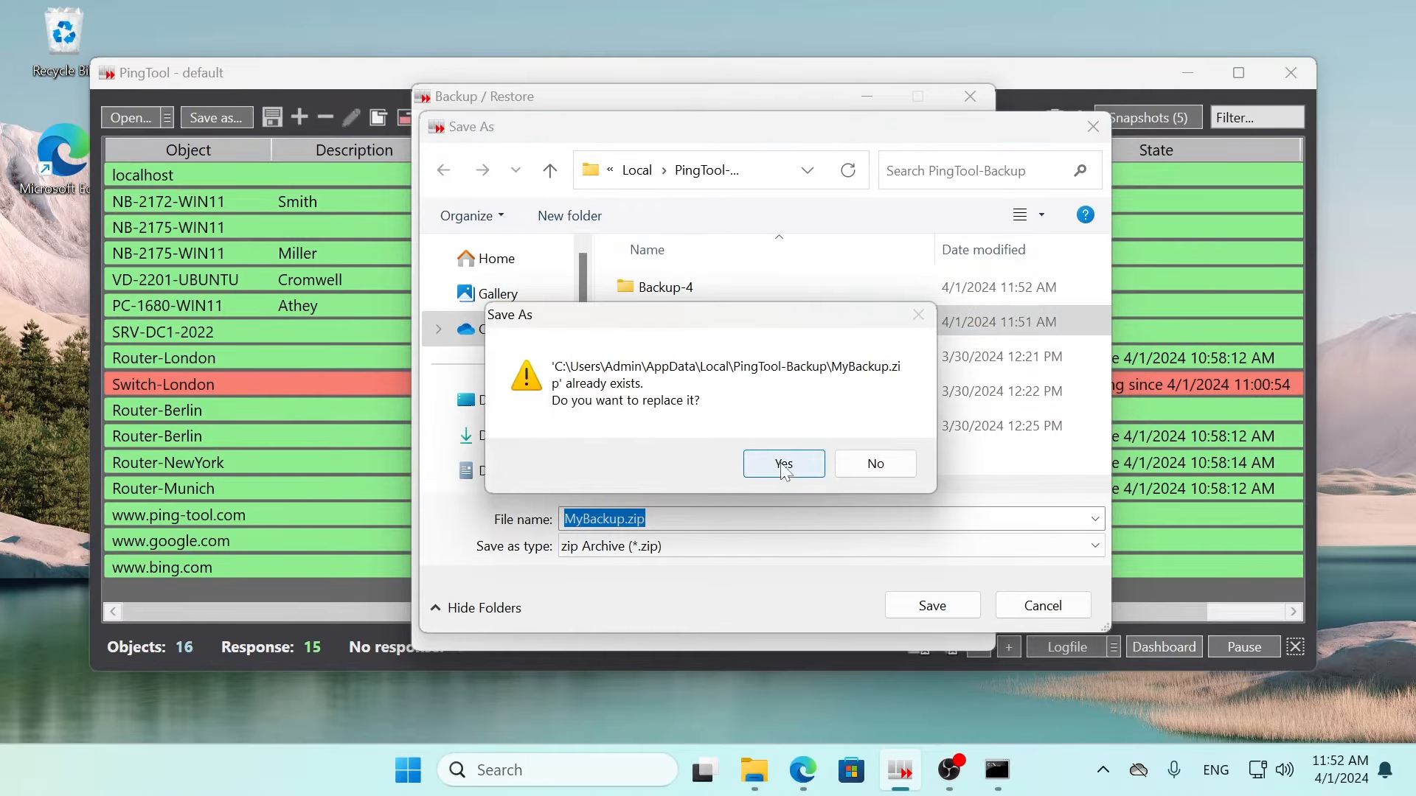
click(781, 479)
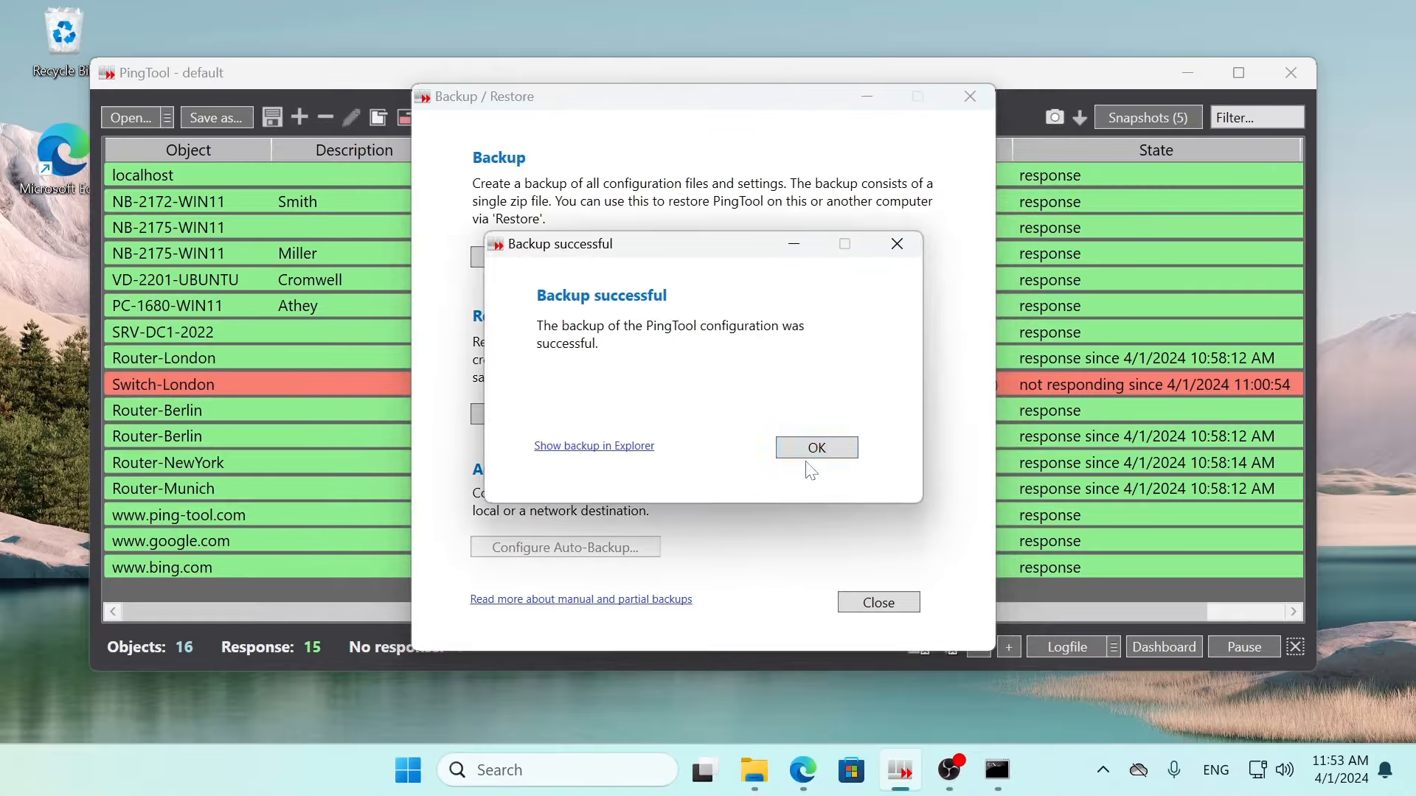
click(815, 447)
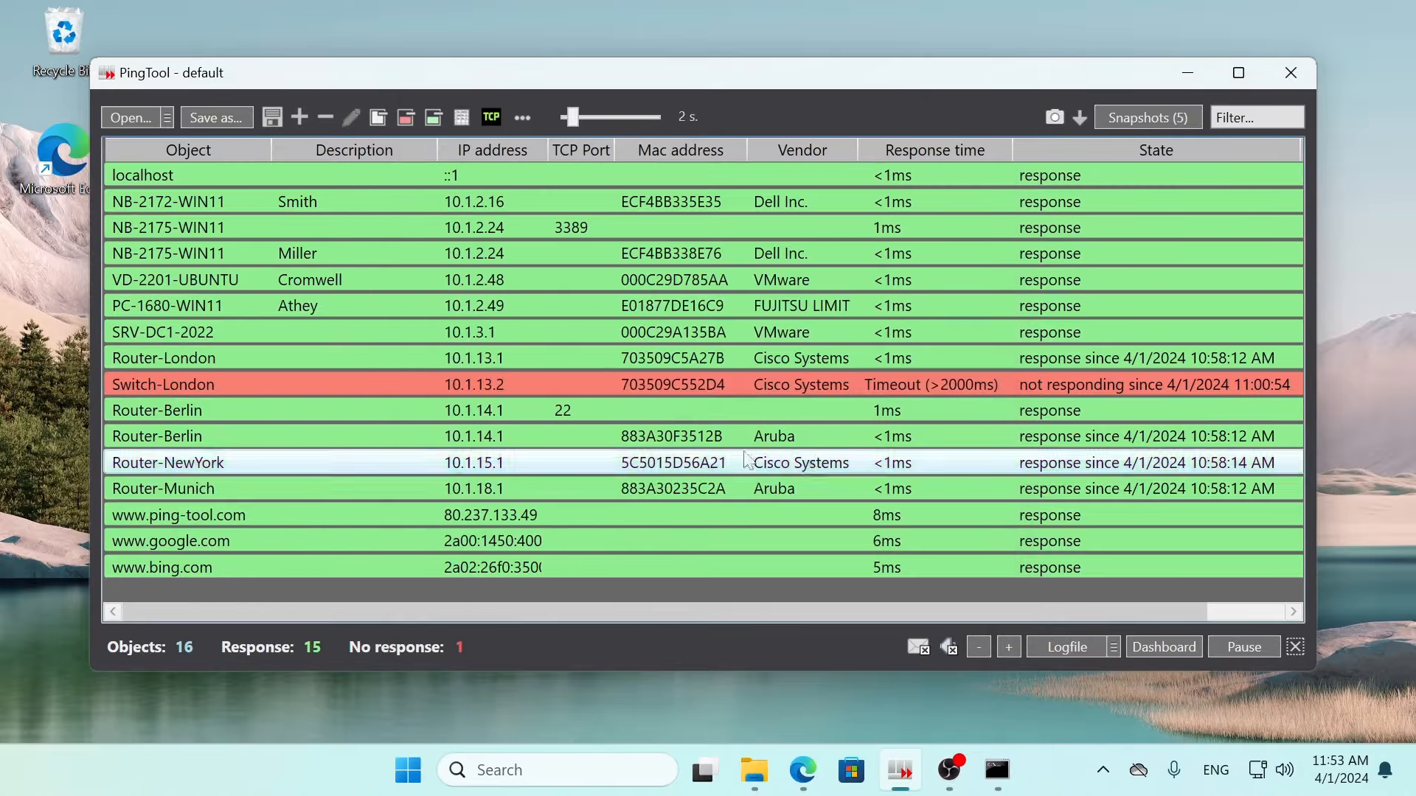
Step: Turn dark mode off to show the light theme and turn it back on
click(522, 117)
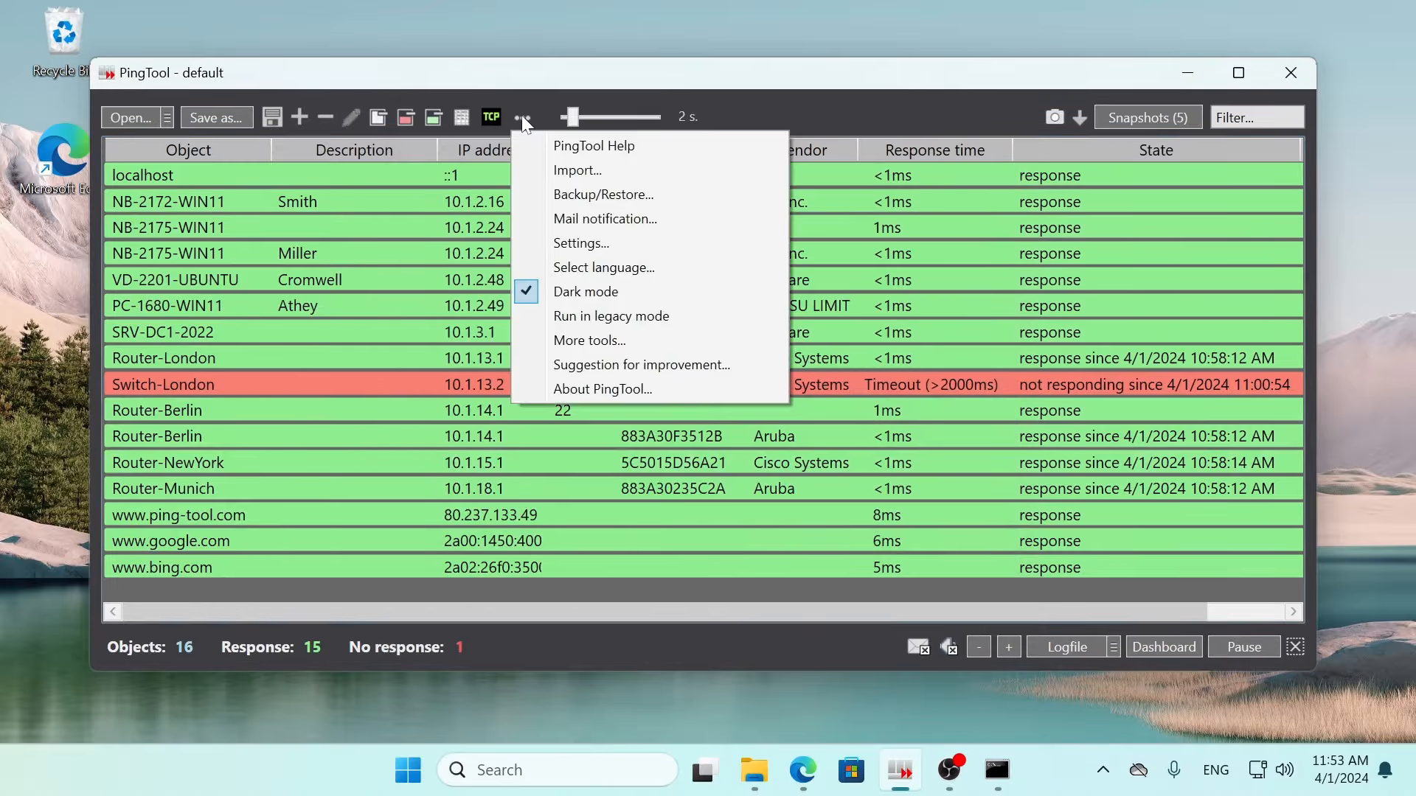
click(590, 294)
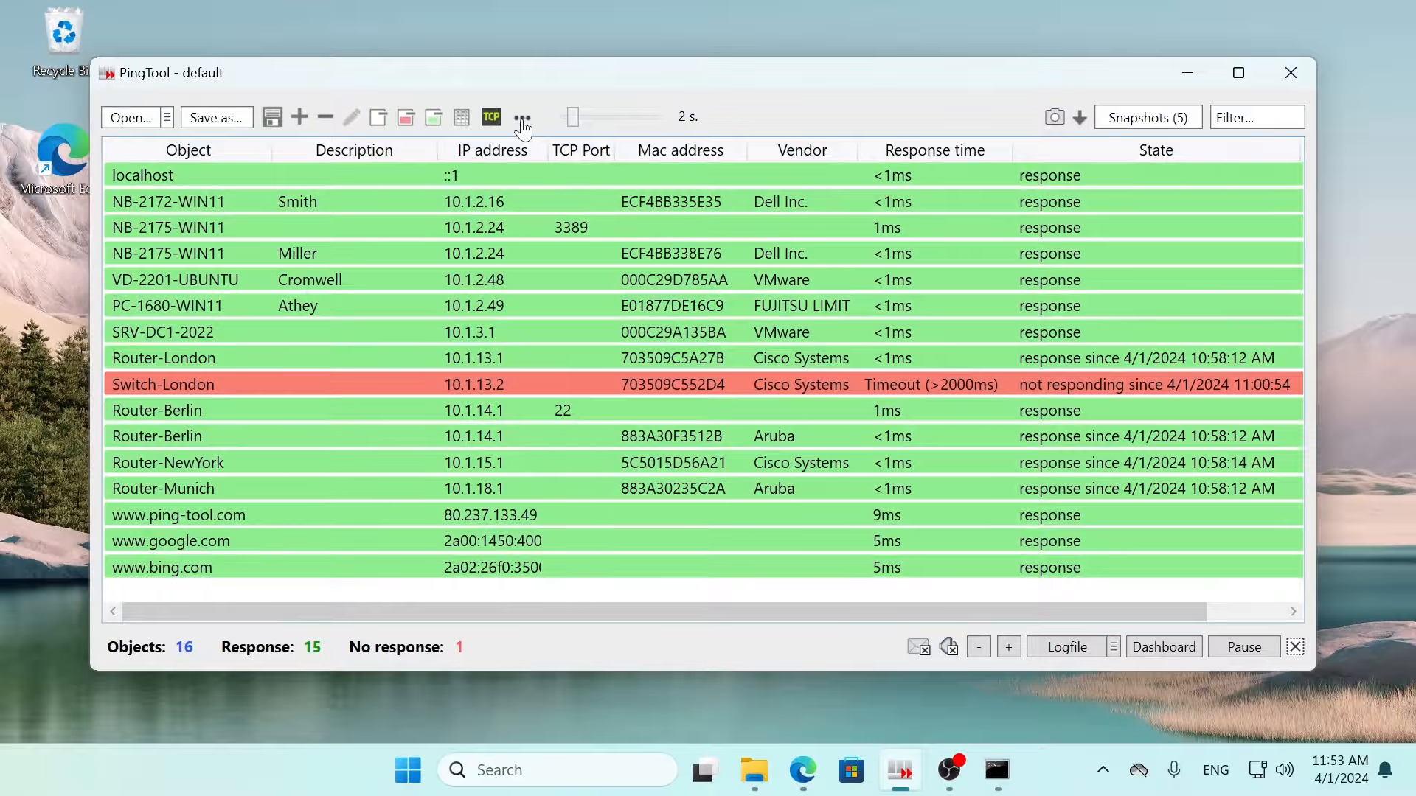
click(522, 117)
click(575, 292)
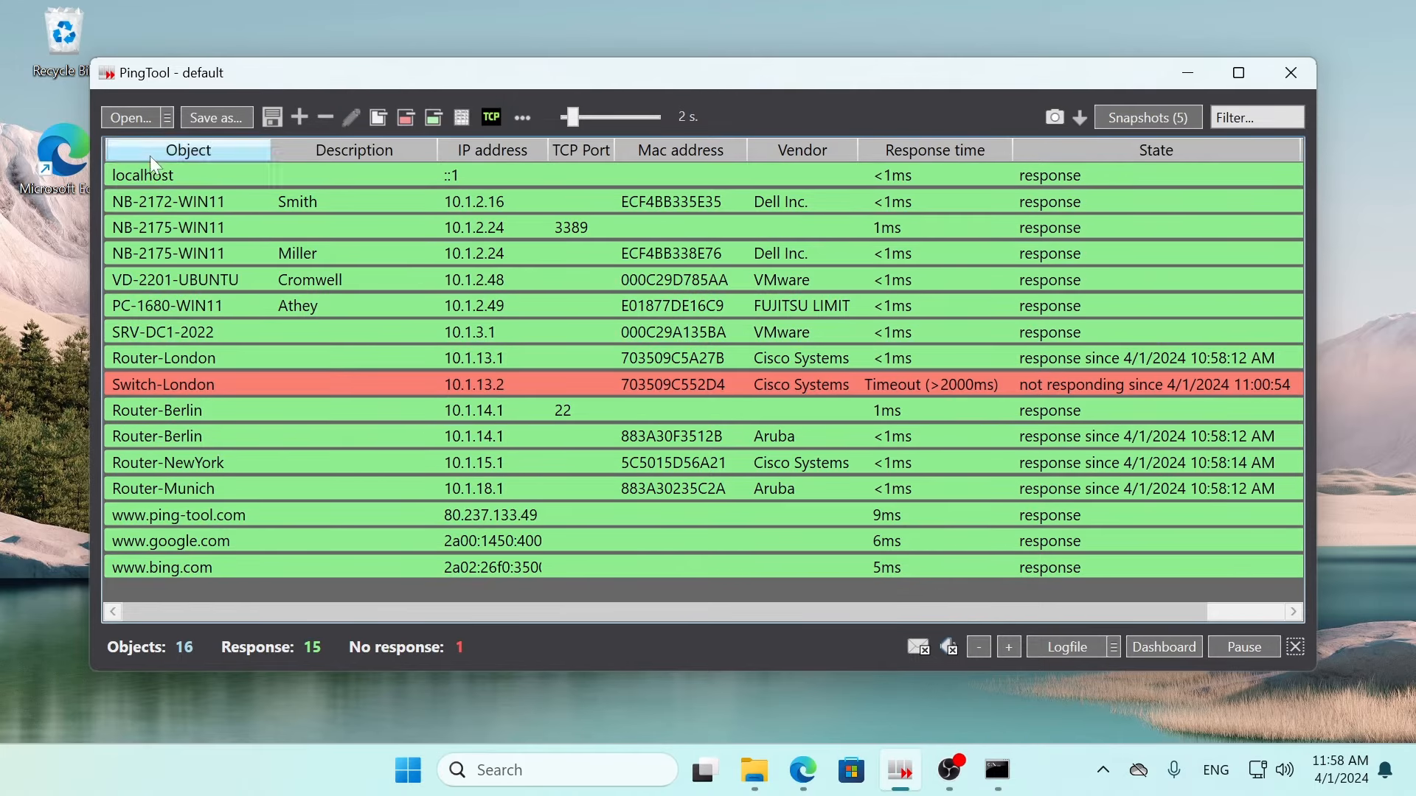
Step: View the list of stored and REPOSITORY configurations, and open the online PingTool help at its table of contents
click(137, 122)
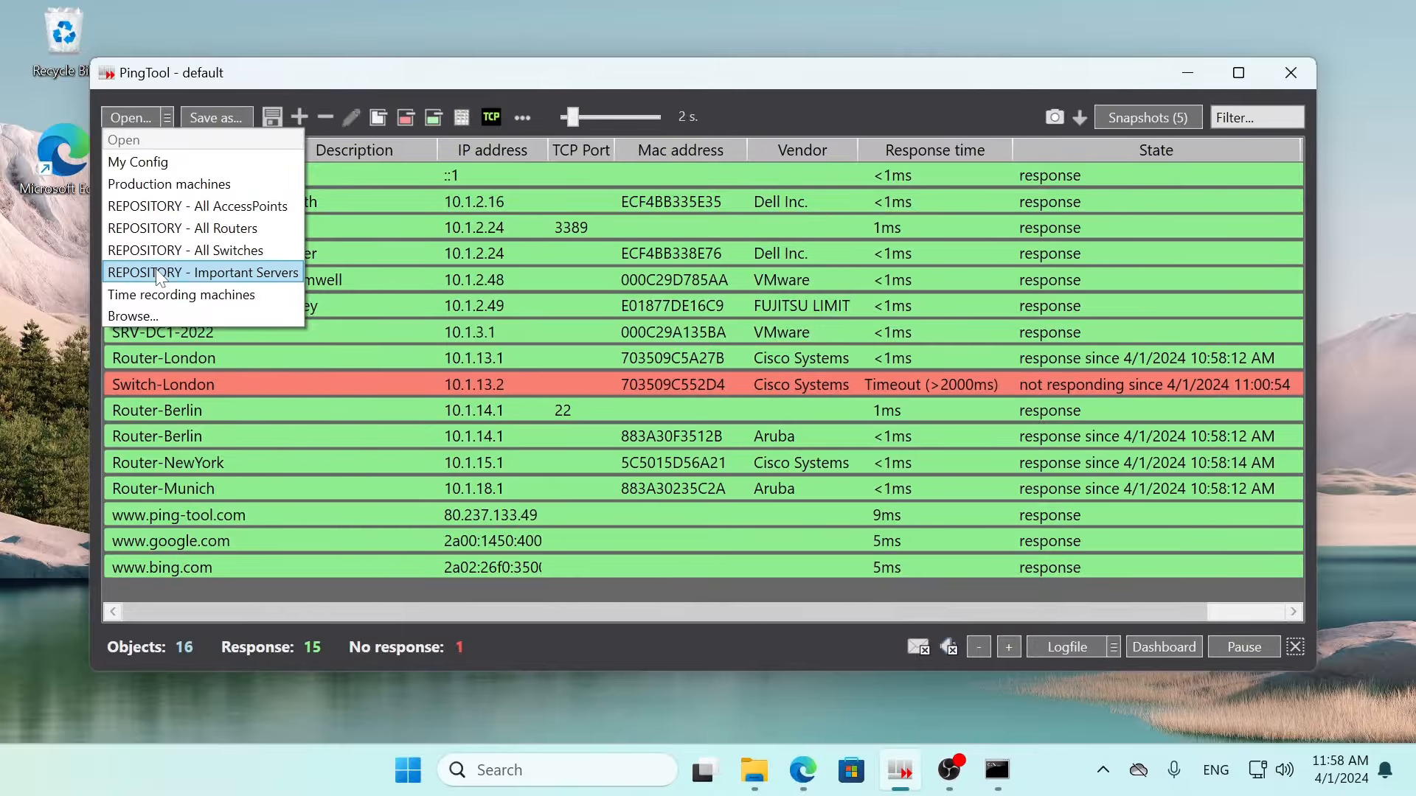
click(521, 117)
click(522, 119)
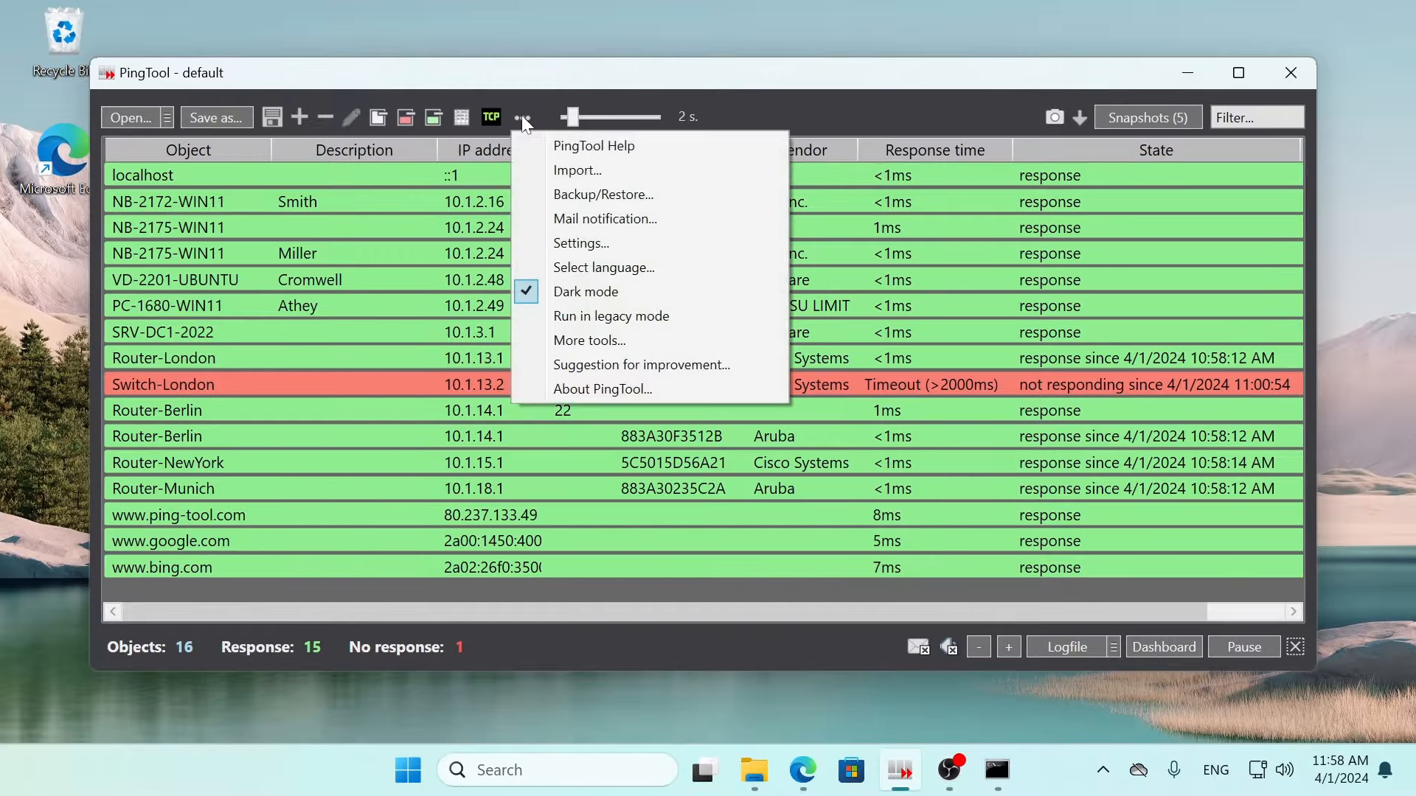
click(561, 147)
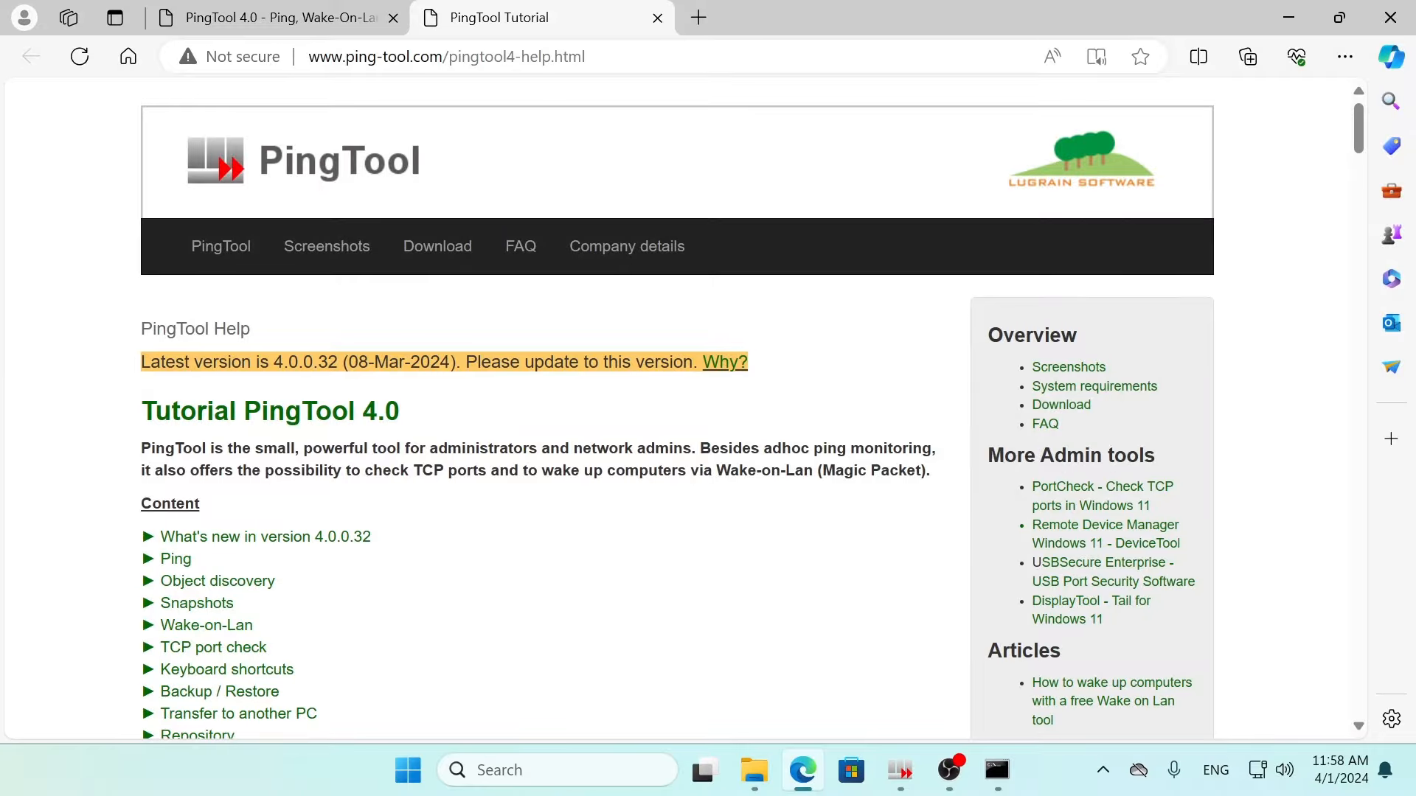
scroll(371, 415, down, 1)
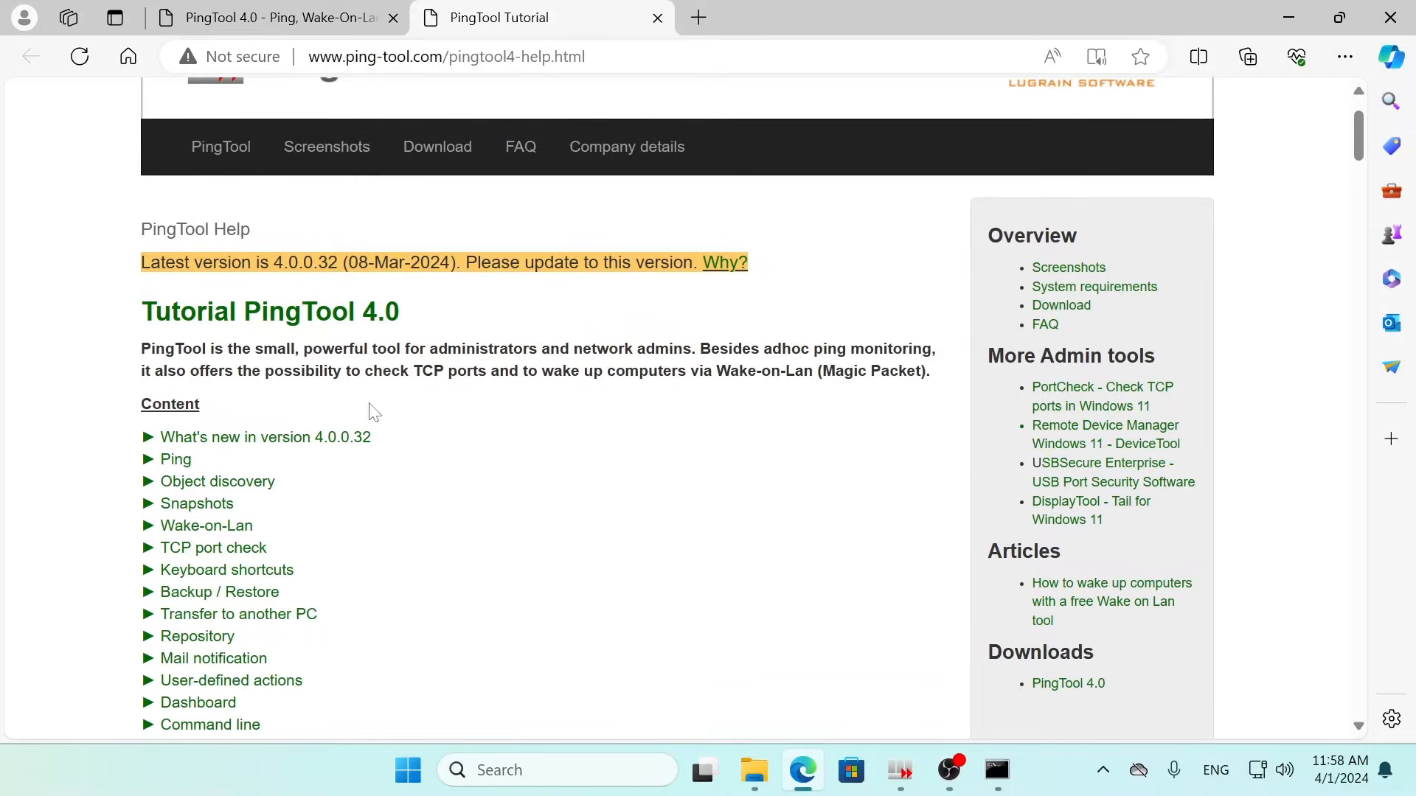
scroll(374, 413, down, 1)
scroll(374, 413, down, 1)
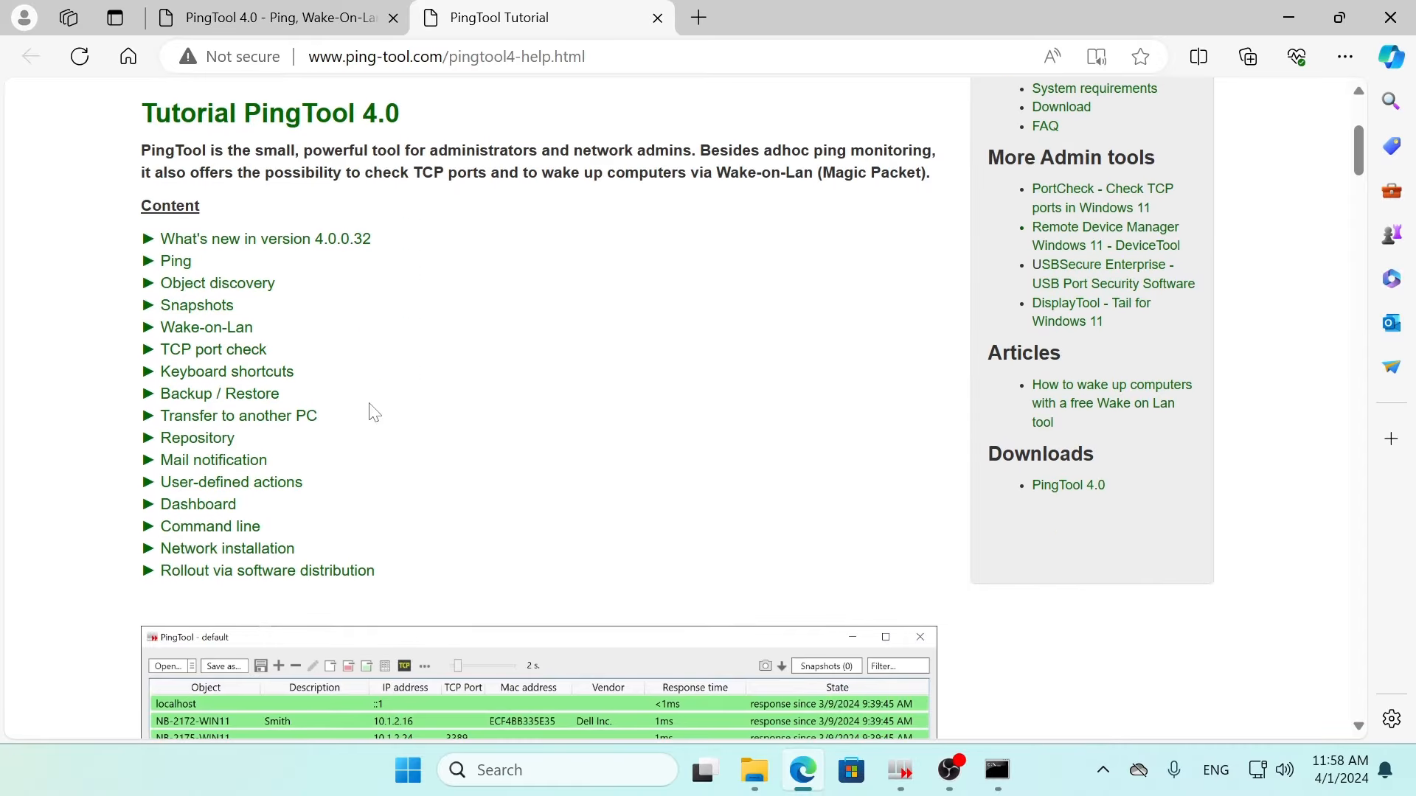
Step: Open the help's Repository section and its detailed page, examine how a central repository is set up, and minimize the browser
click(193, 438)
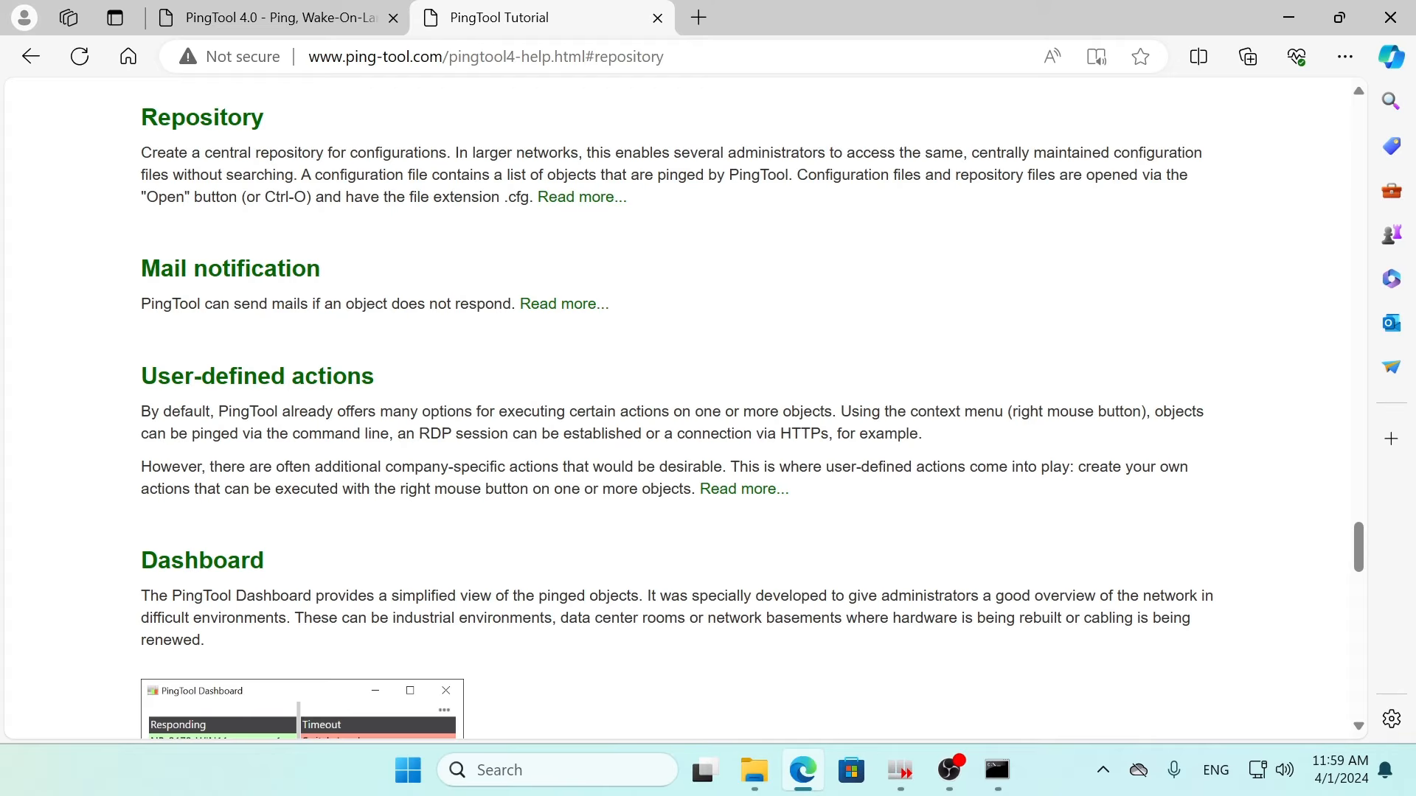
click(572, 198)
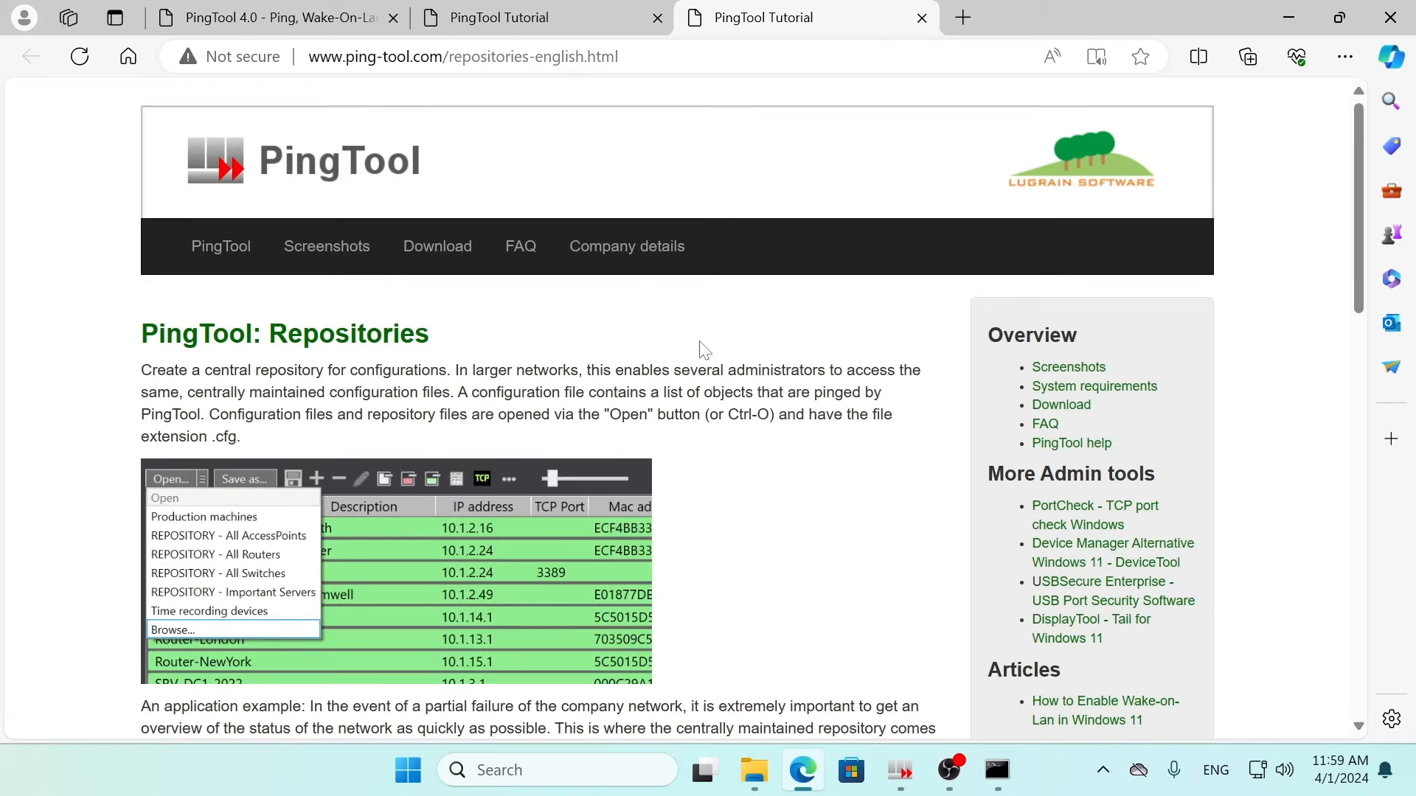
scroll(704, 350, down, 8)
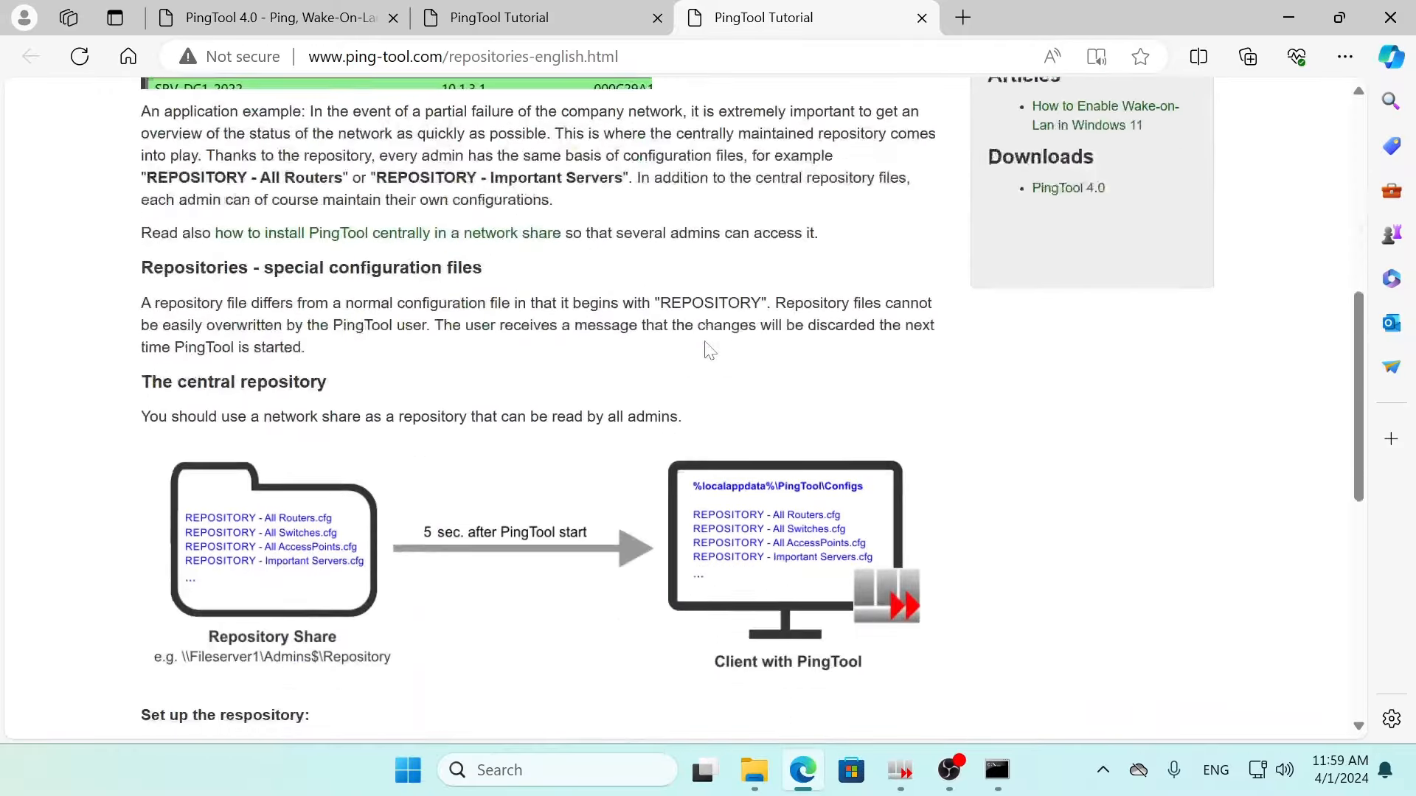
scroll(706, 348, down, 1)
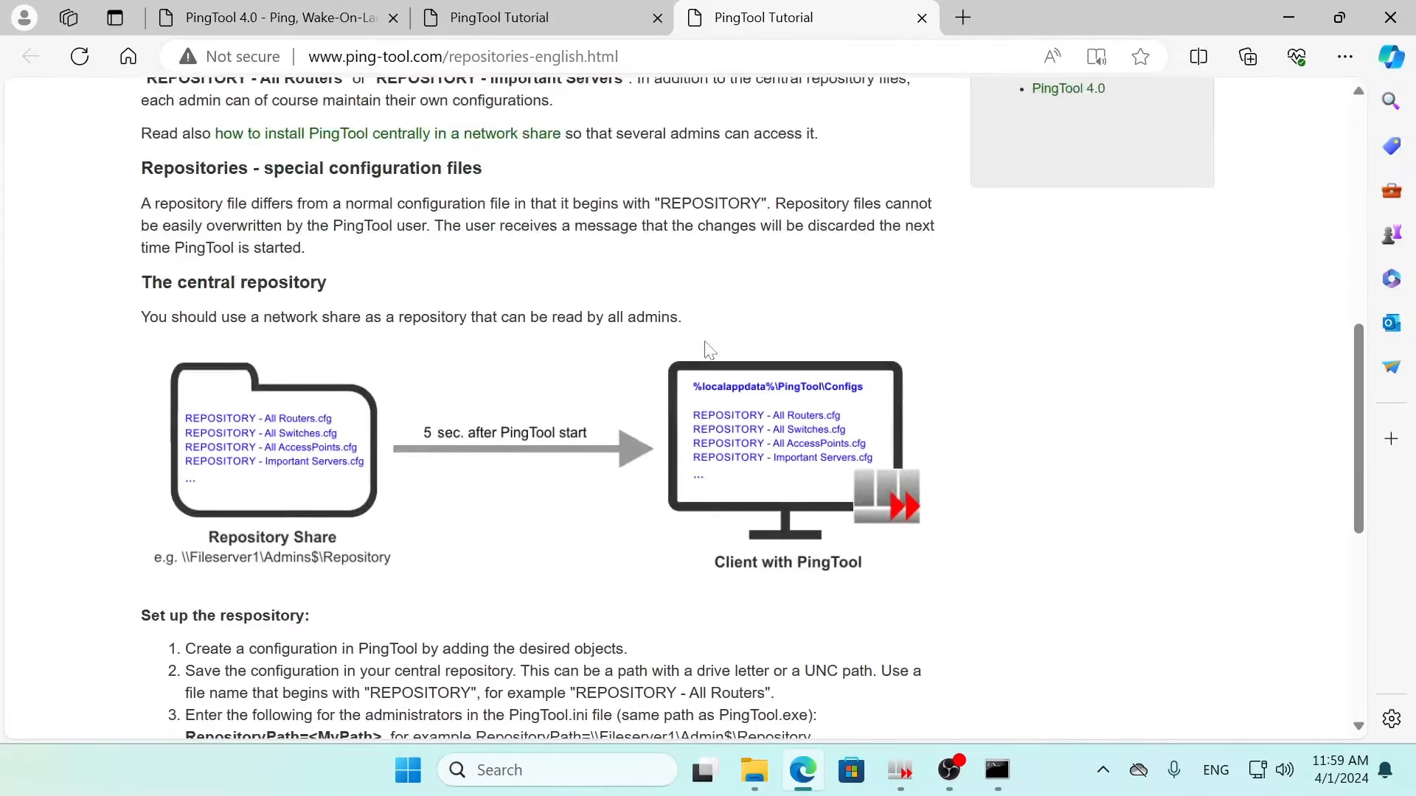
click(1285, 17)
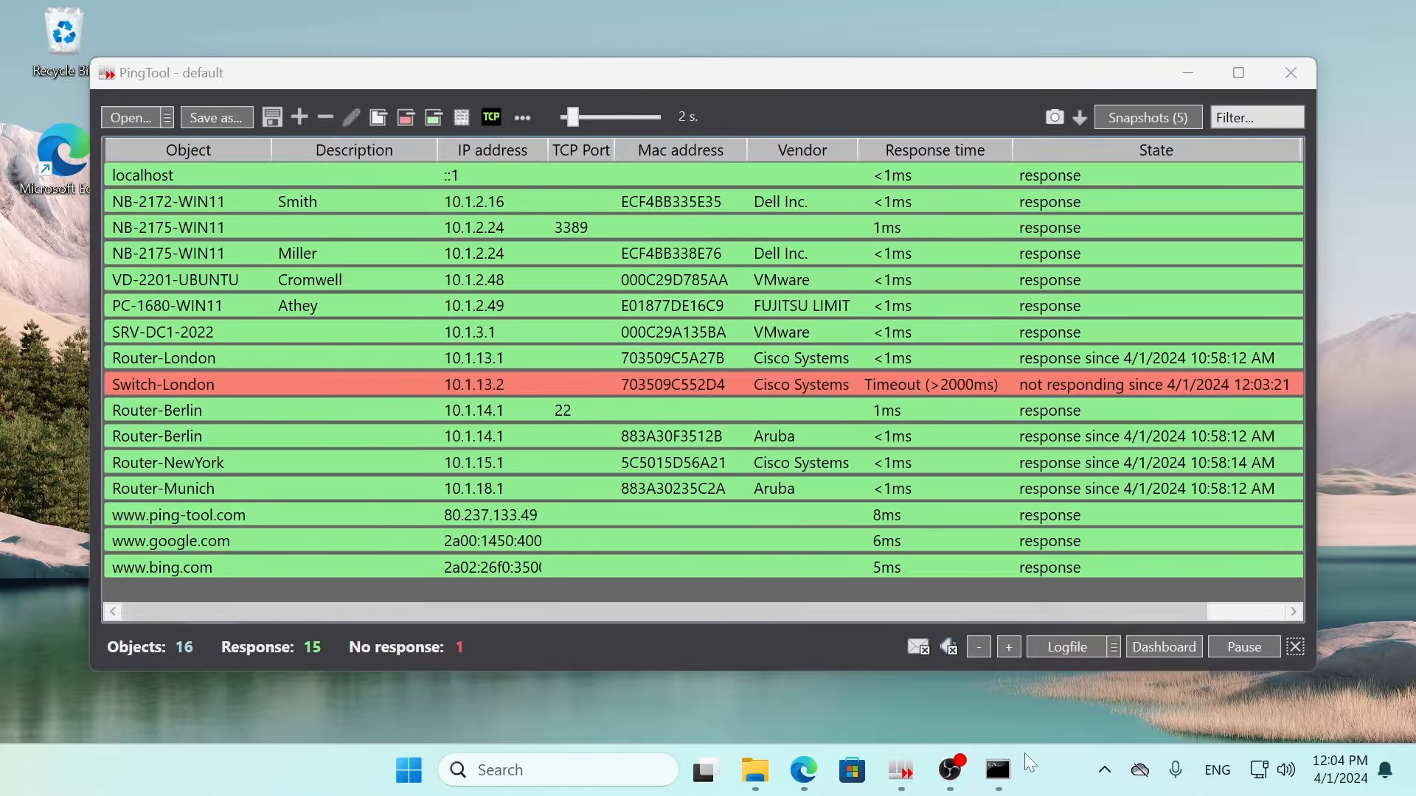
Step: Switch to the Command Prompt, run "Switch-London OK.cmd" from C:\temp, and minimize the window
click(999, 769)
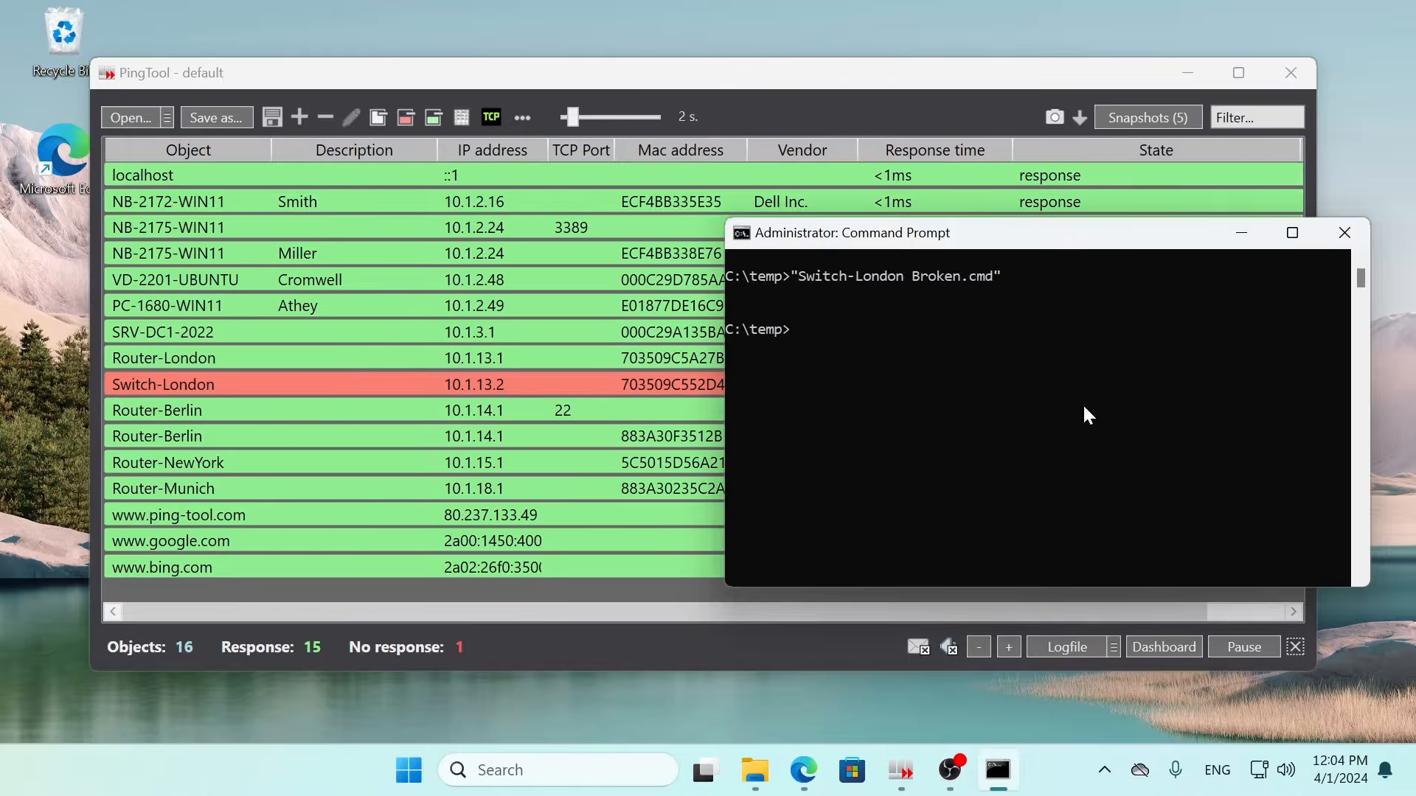
key(Up)
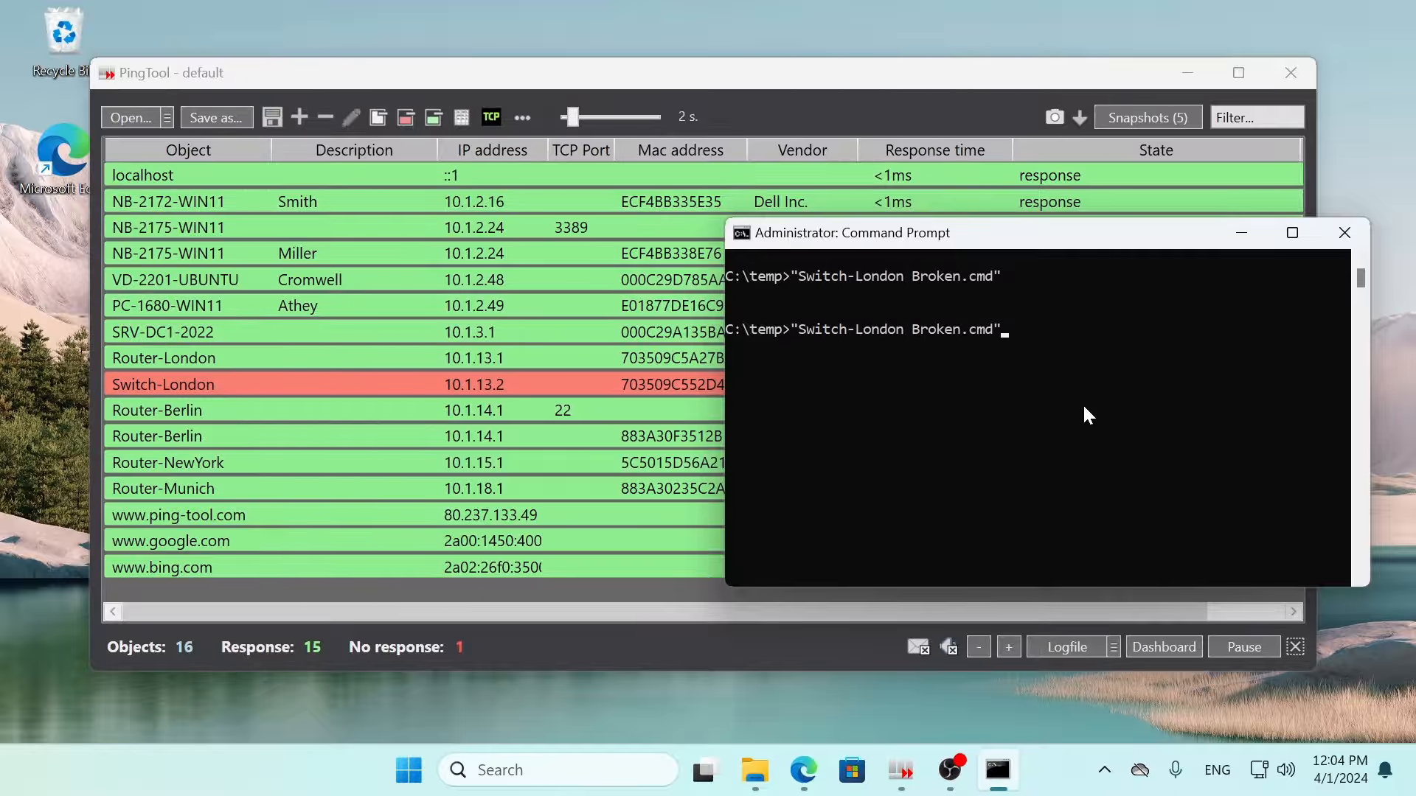
key(Up)
key(Return)
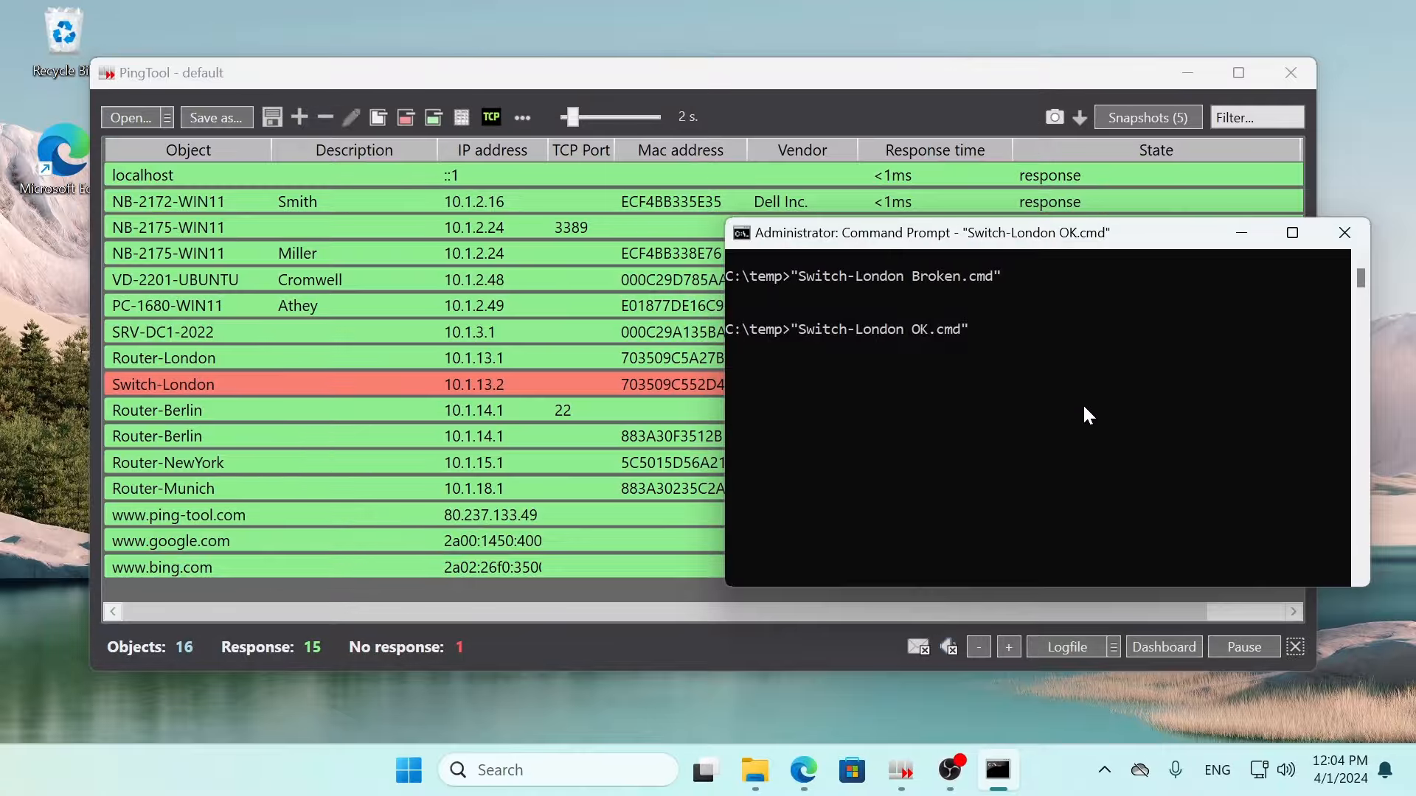
click(1240, 233)
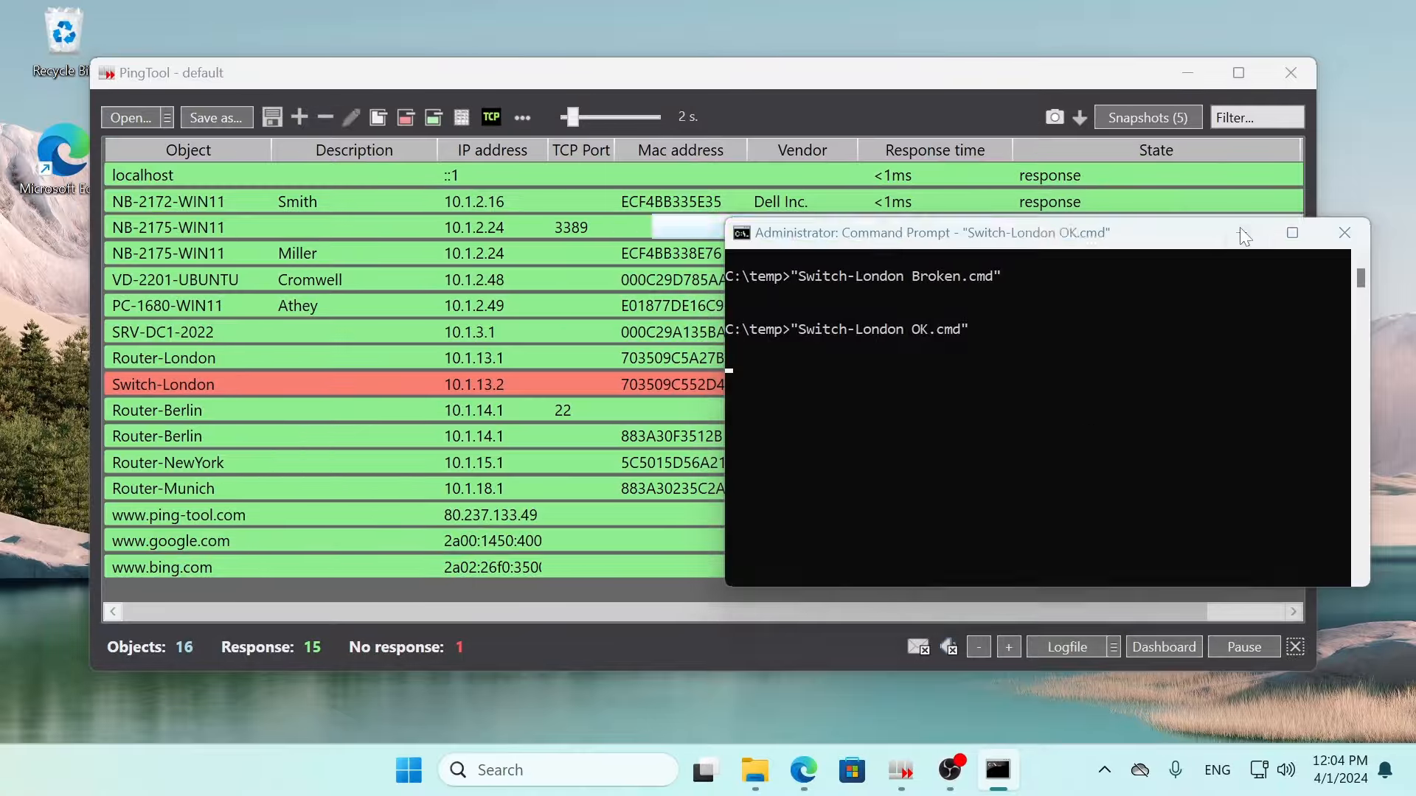
click(680, 692)
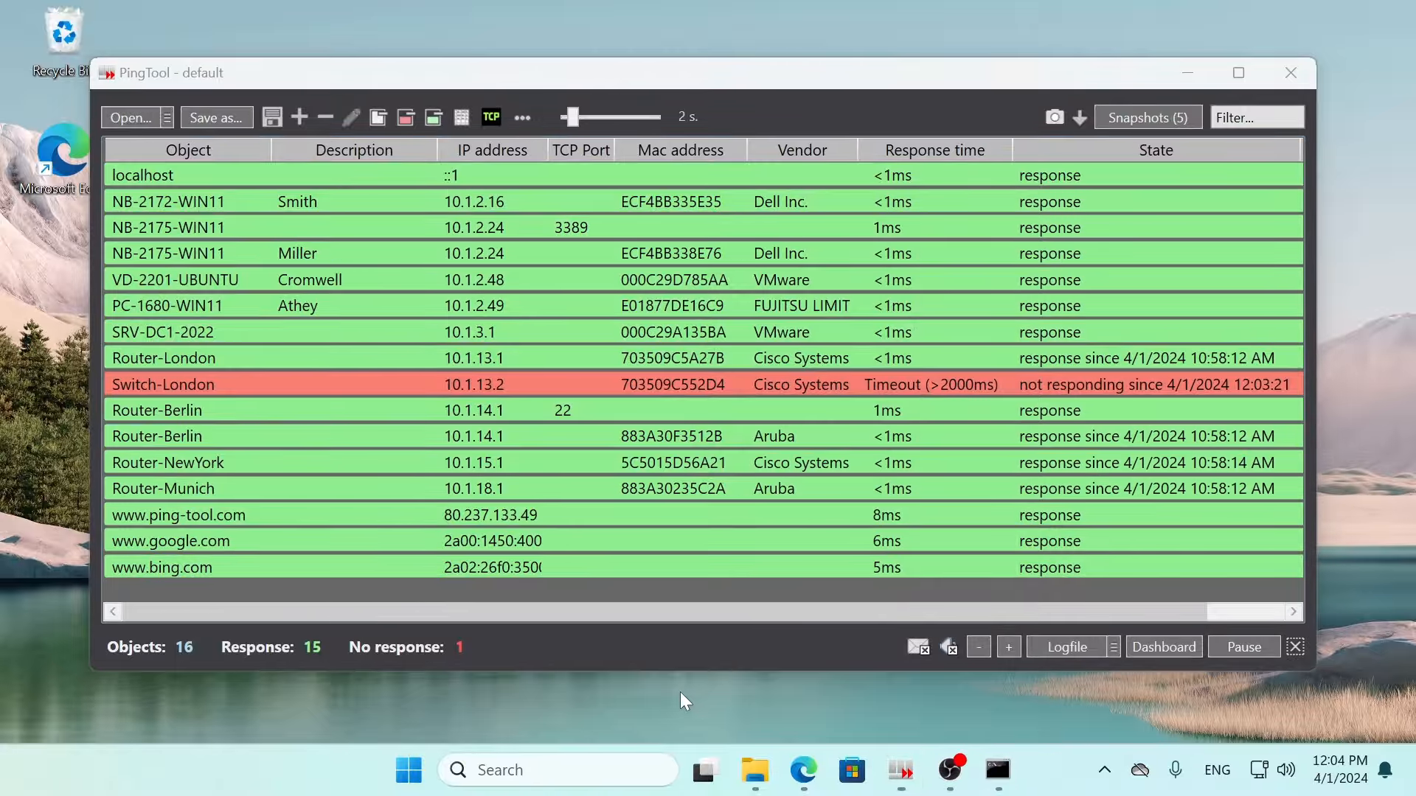